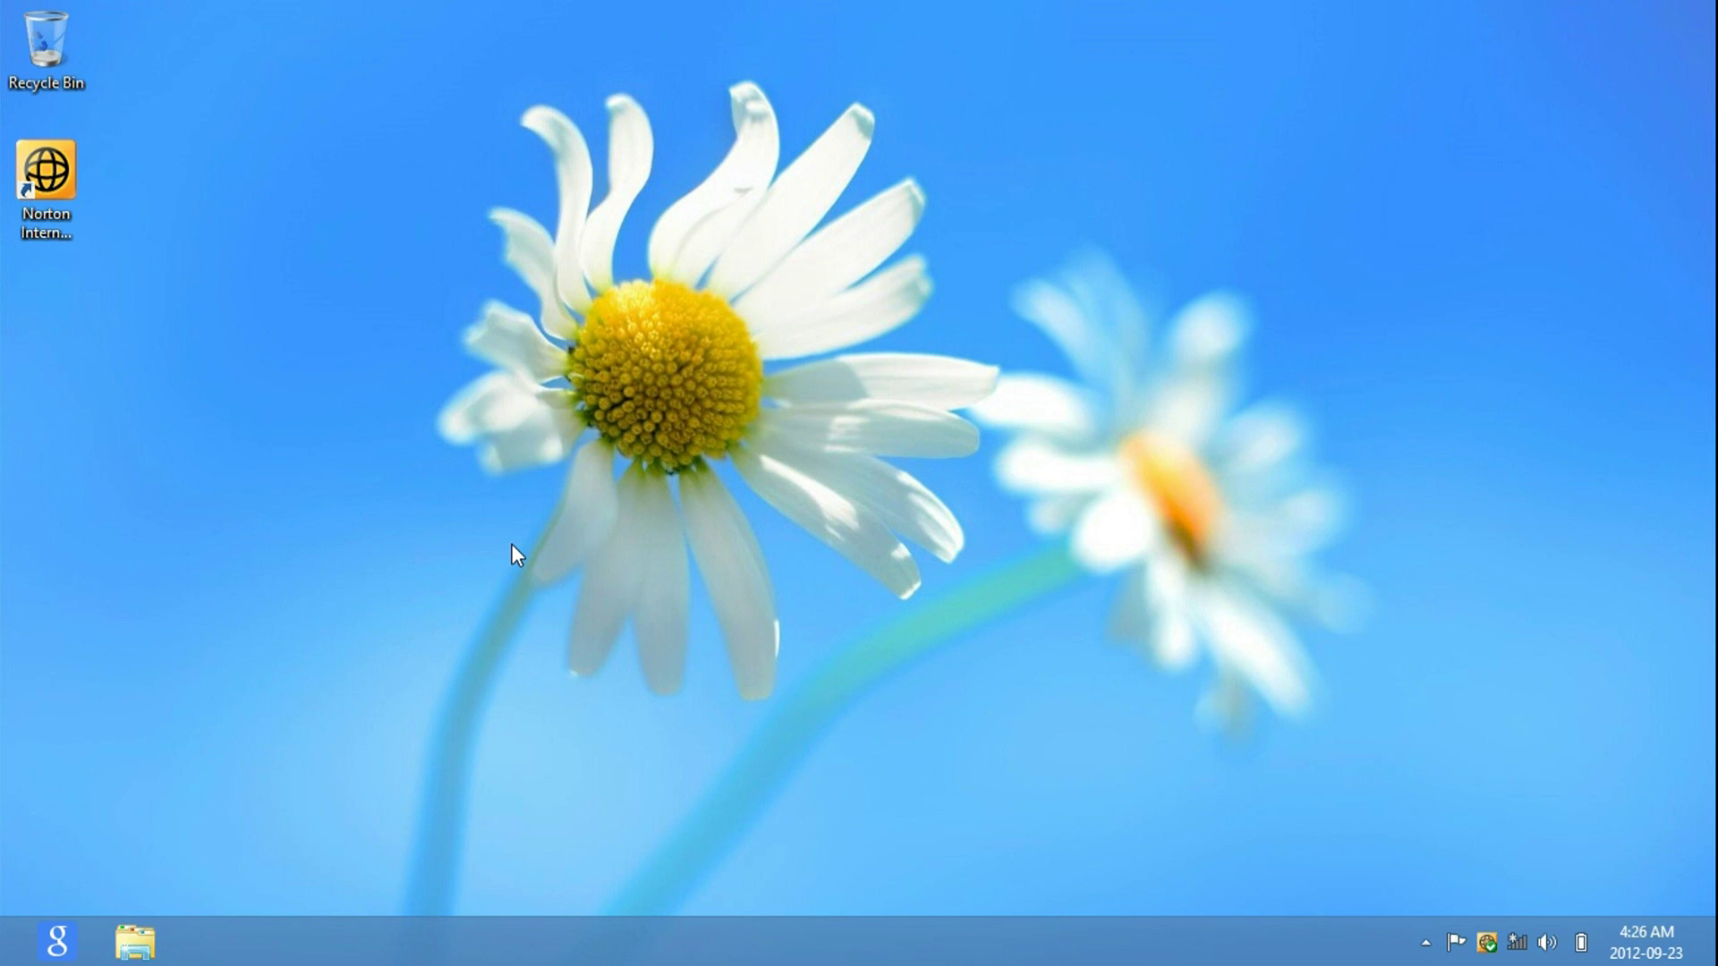
- View the PC info system page from the Settings charm, then close it
{"action": "key", "text": "super+c"}
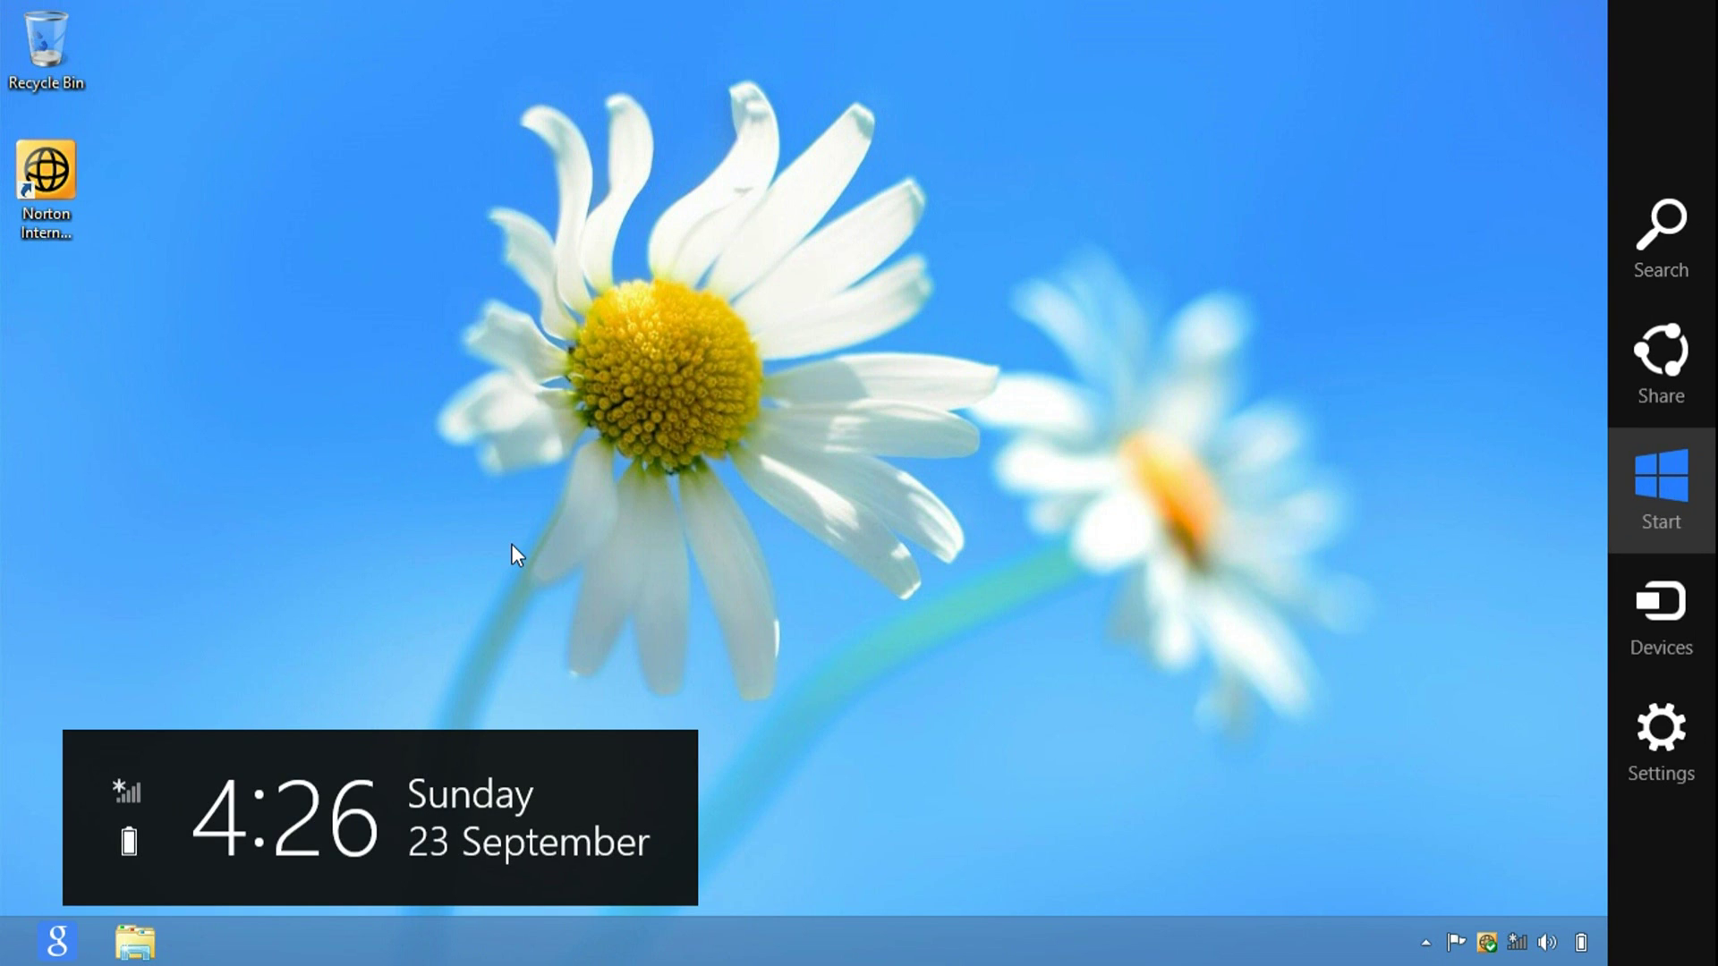
{"action": "key", "text": "Down"}
{"action": "key", "text": "Down"}
{"action": "key", "text": "Return"}
{"action": "key", "text": "Down"}
{"action": "key", "text": "Down"}
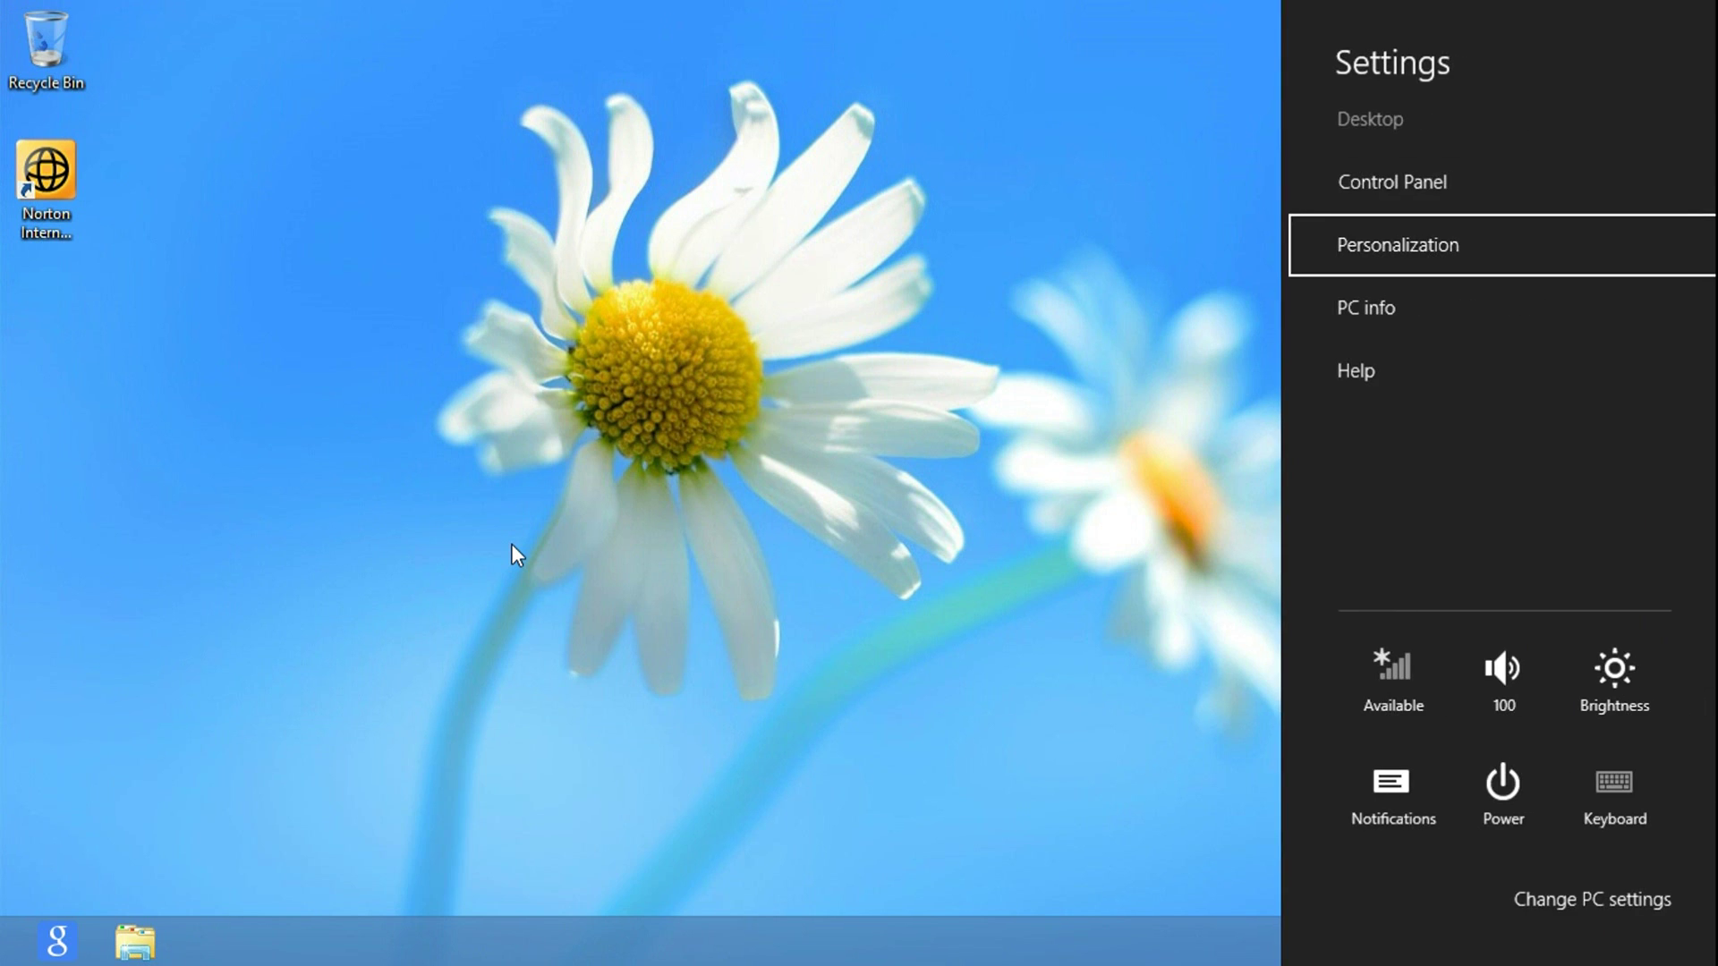
{"action": "key", "text": "Down"}
{"action": "key", "text": "Return"}
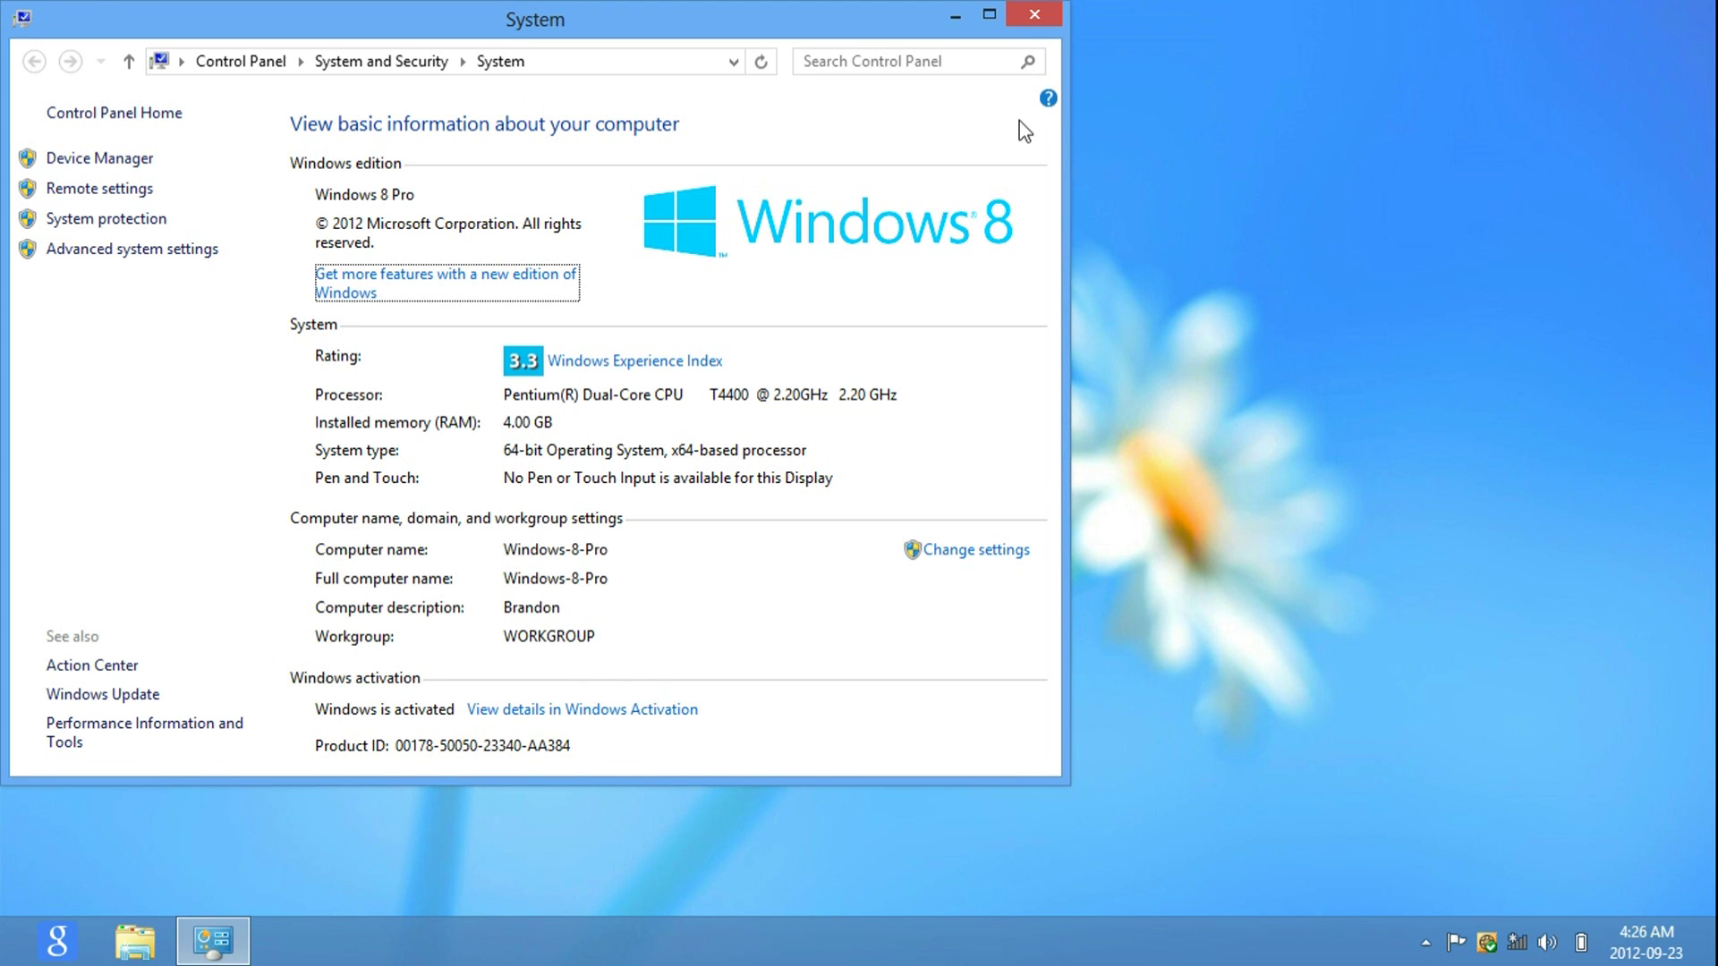
{"action": "left_click", "coordinate": [1032, 16]}
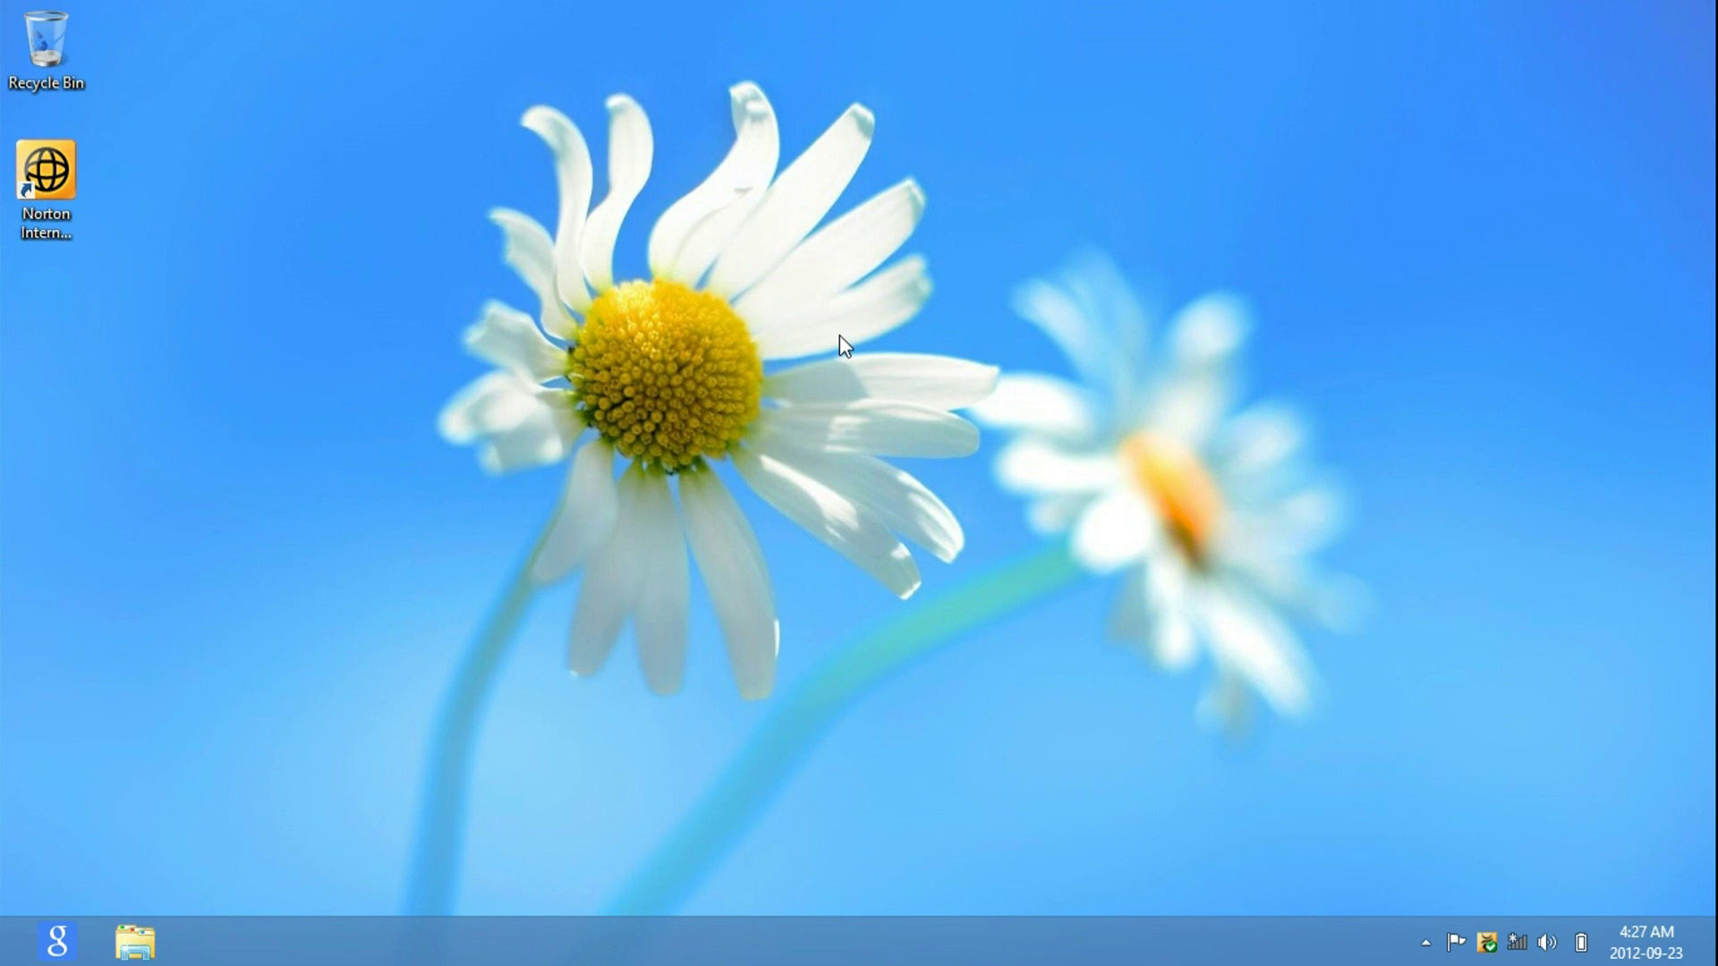
- Search 'add' from Start and launch Add features to Windows 8 from Settings results
{"action": "key", "text": "super"}
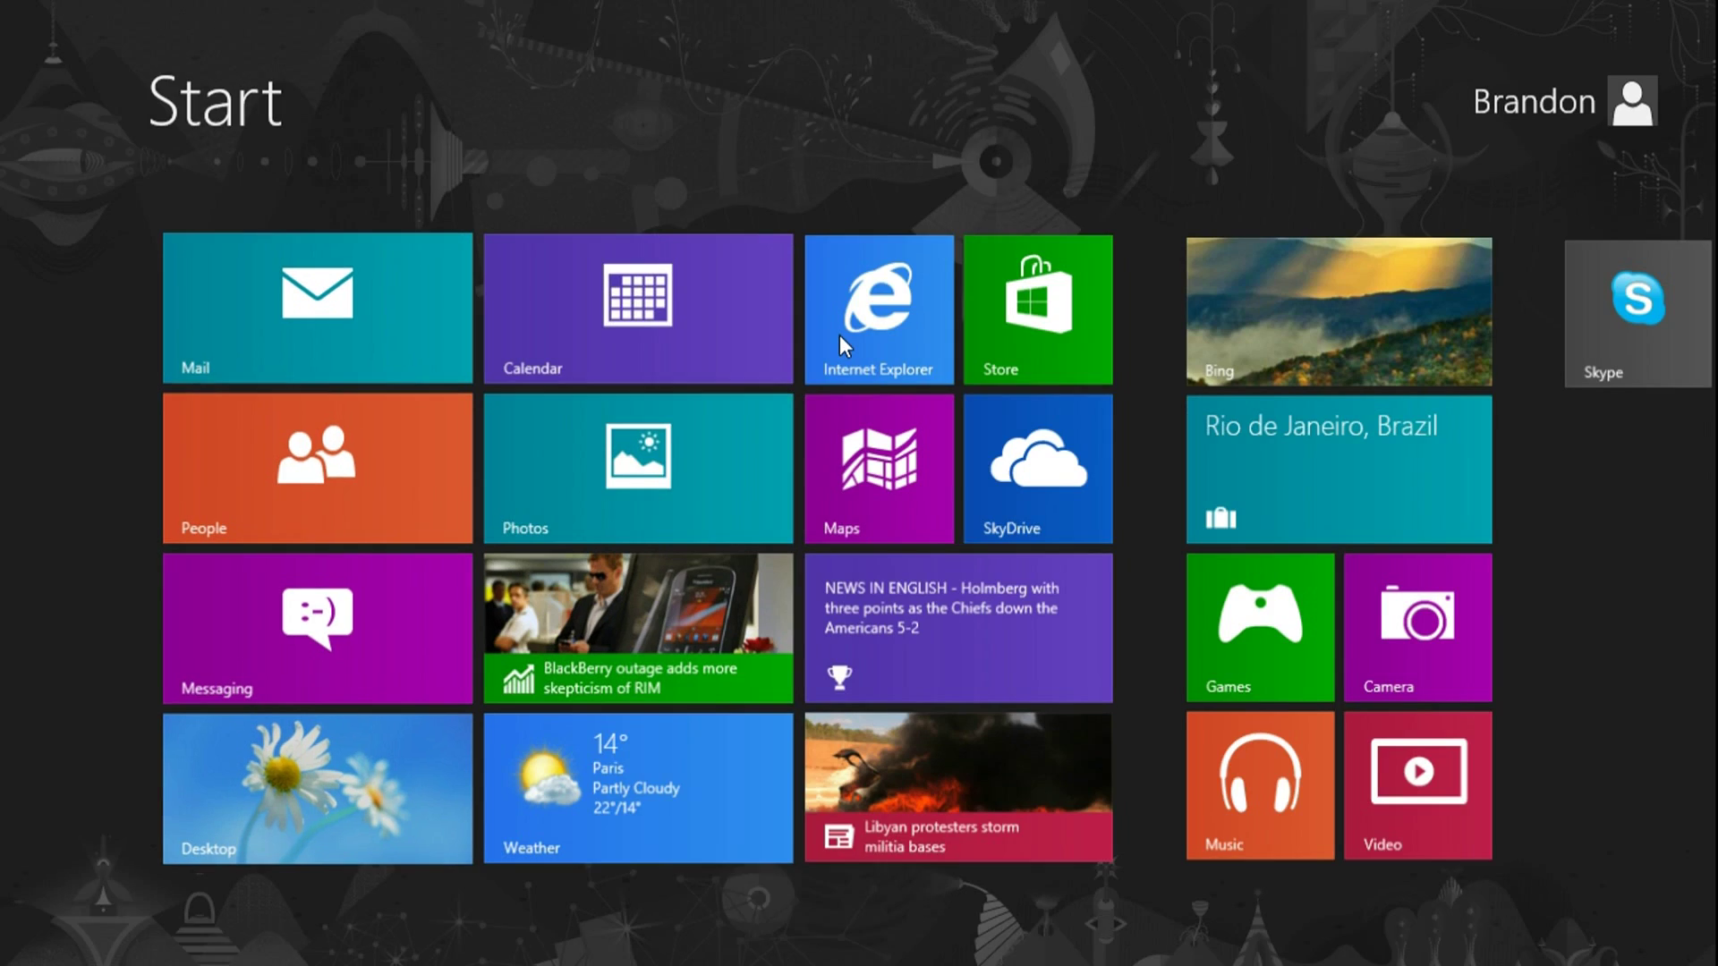
{"action": "type", "text": "add"}
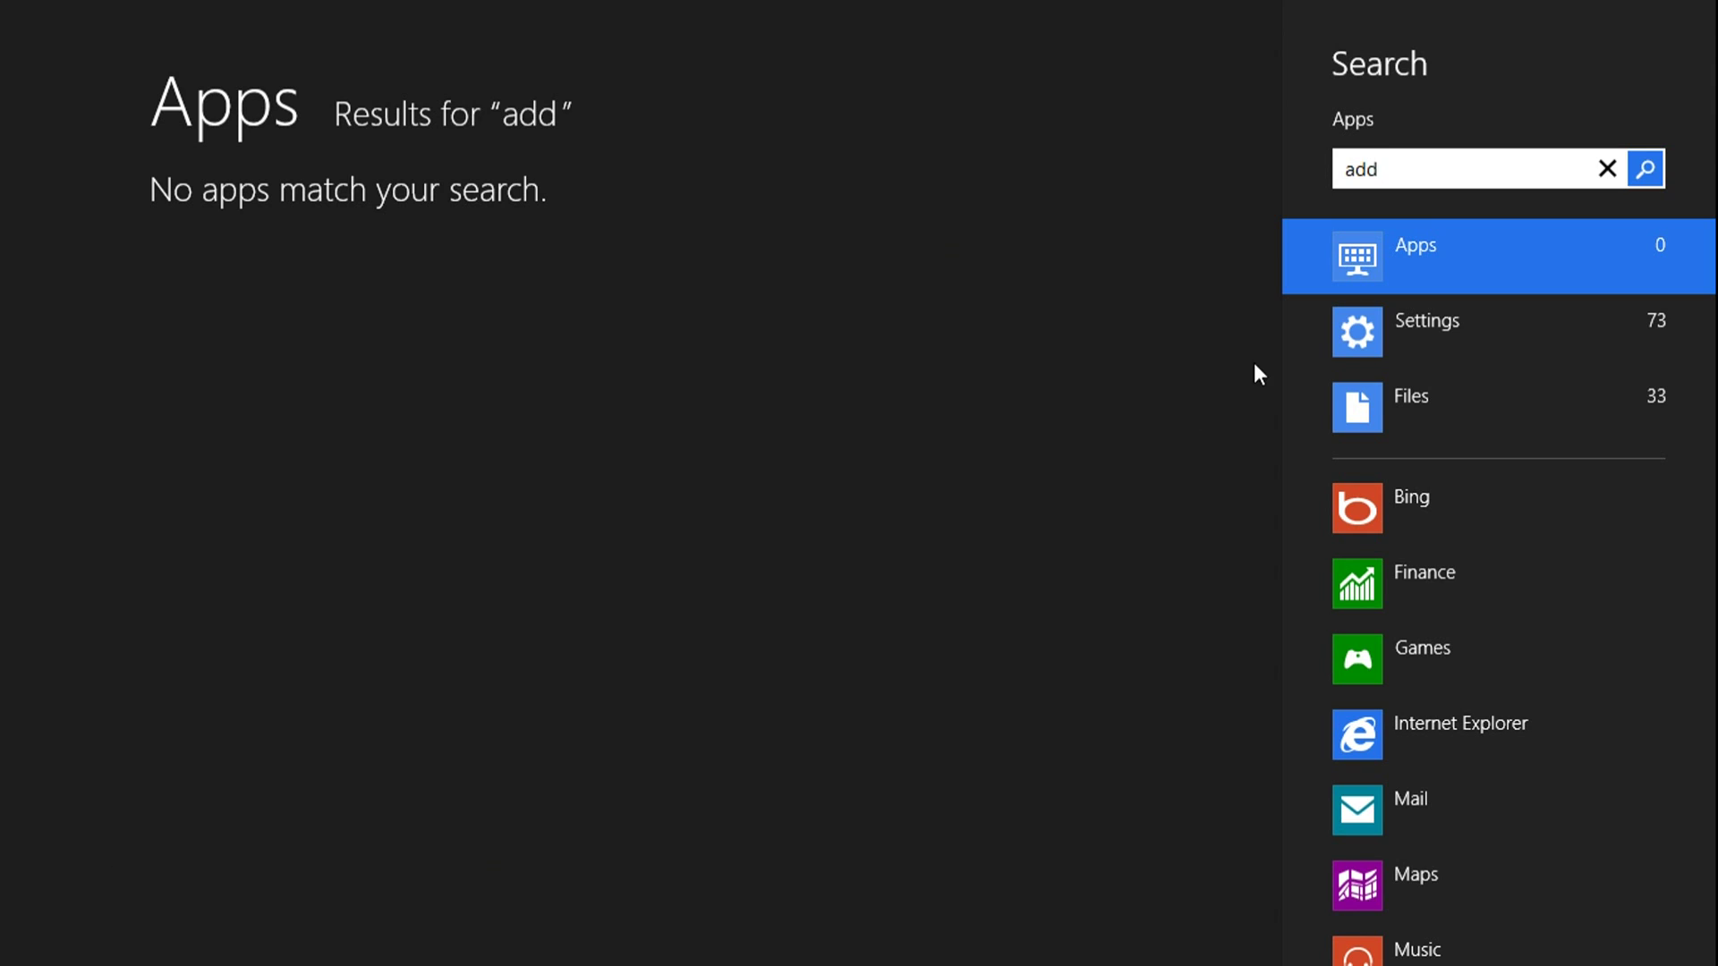
{"action": "left_click", "coordinate": [1346, 329]}
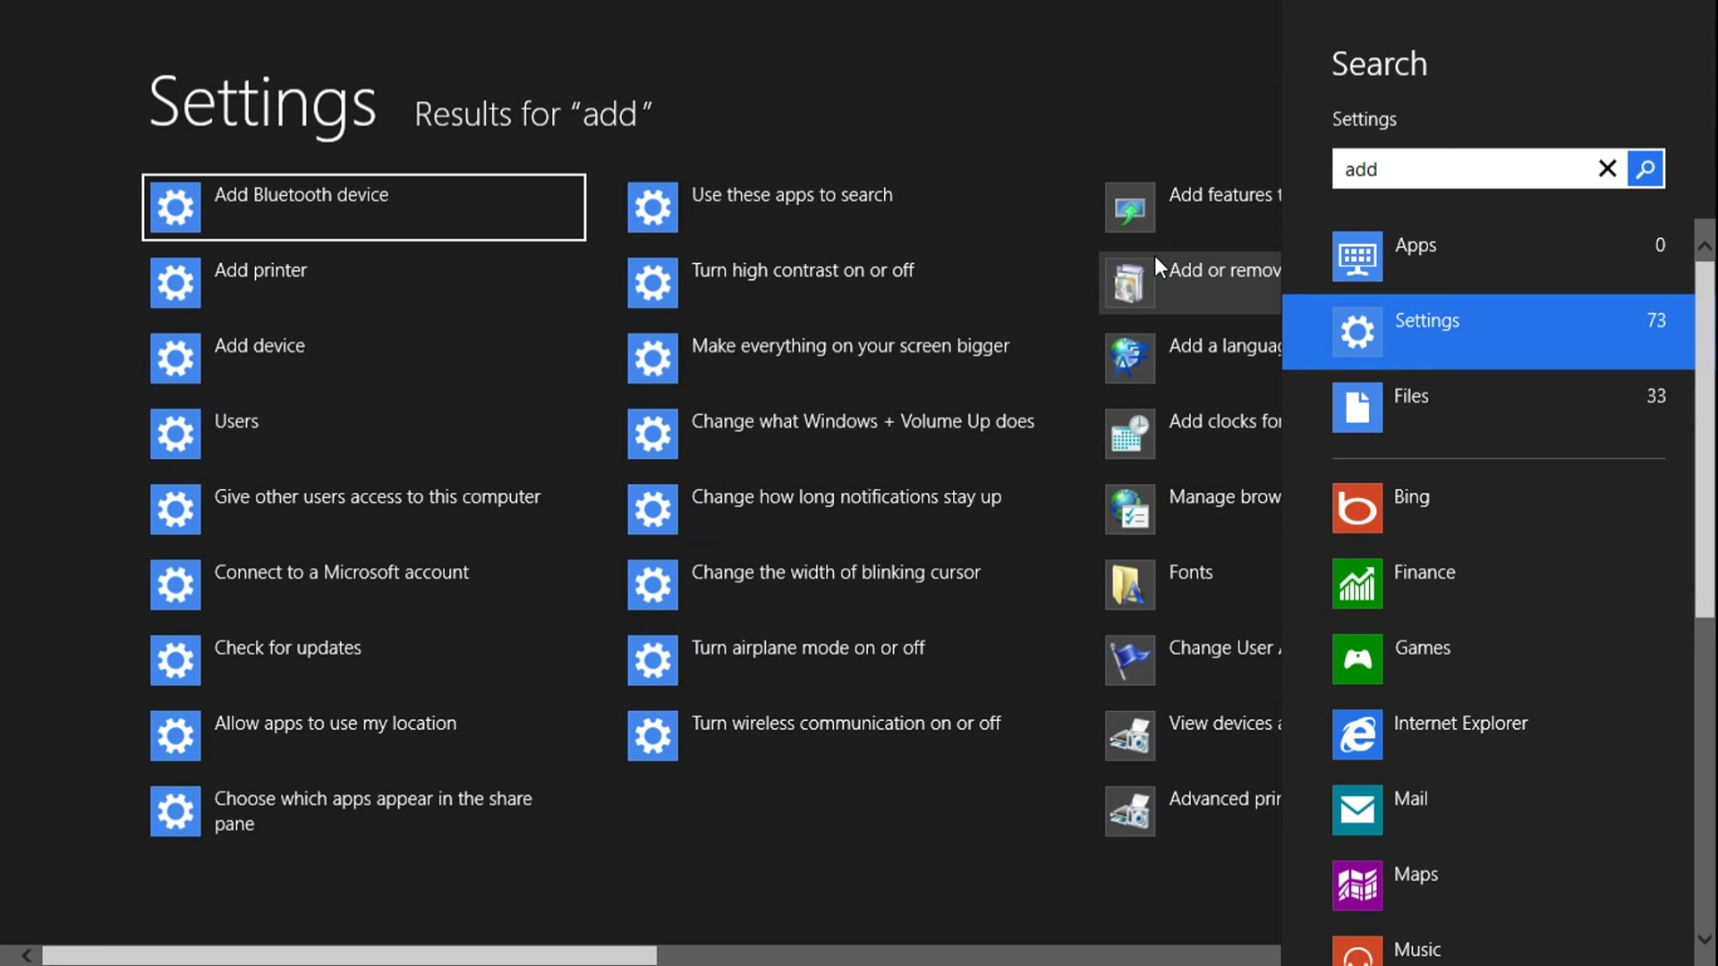
{"action": "left_click", "coordinate": [1167, 79]}
{"action": "left_click", "coordinate": [1254, 199]}
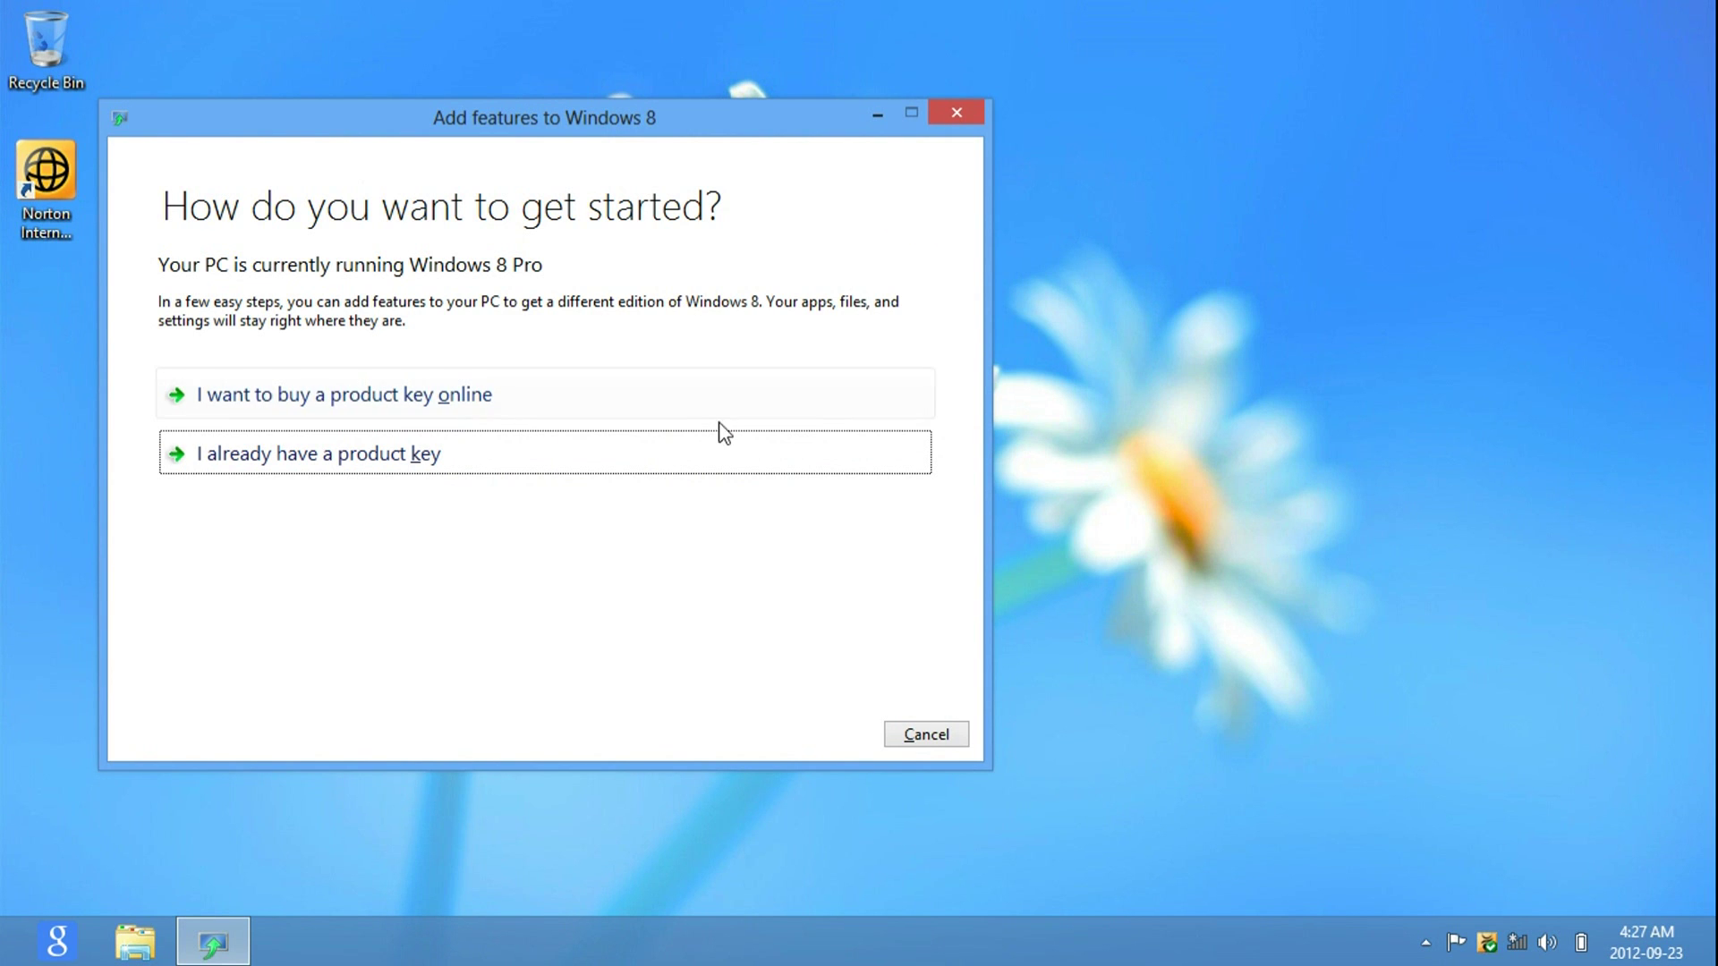
- Paste an existing product key into the key field and continue once accepted
{"action": "left_click", "coordinate": [649, 462]}
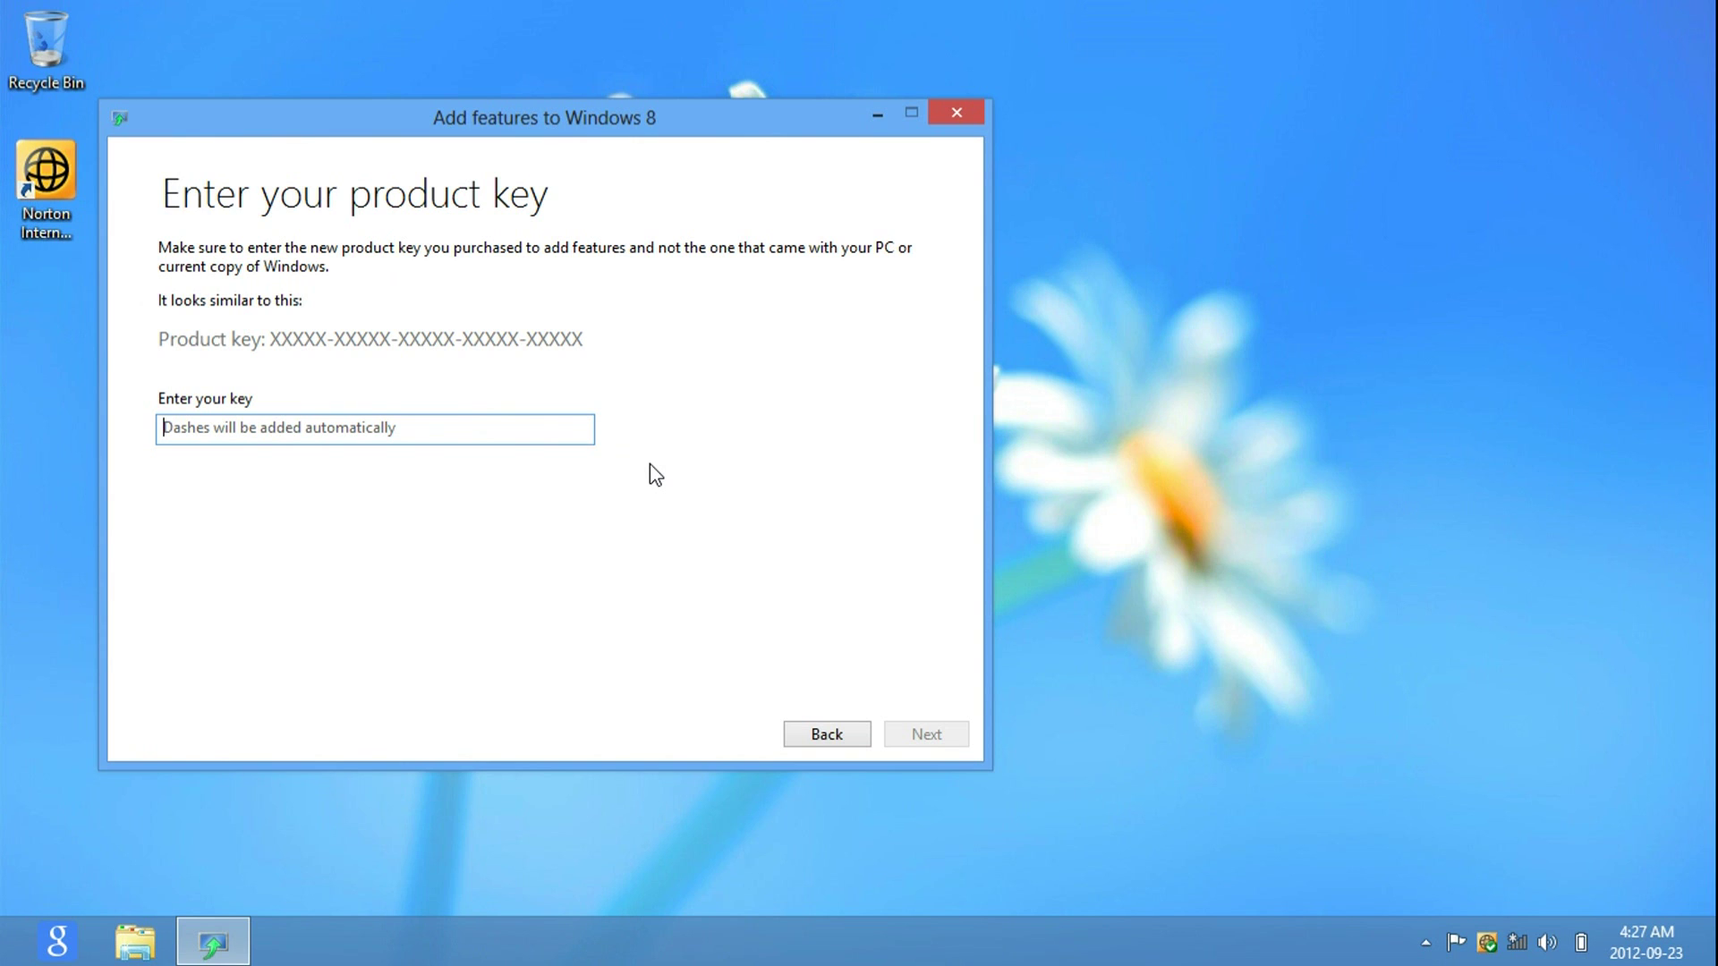
{"action": "right_click", "coordinate": [530, 427]}
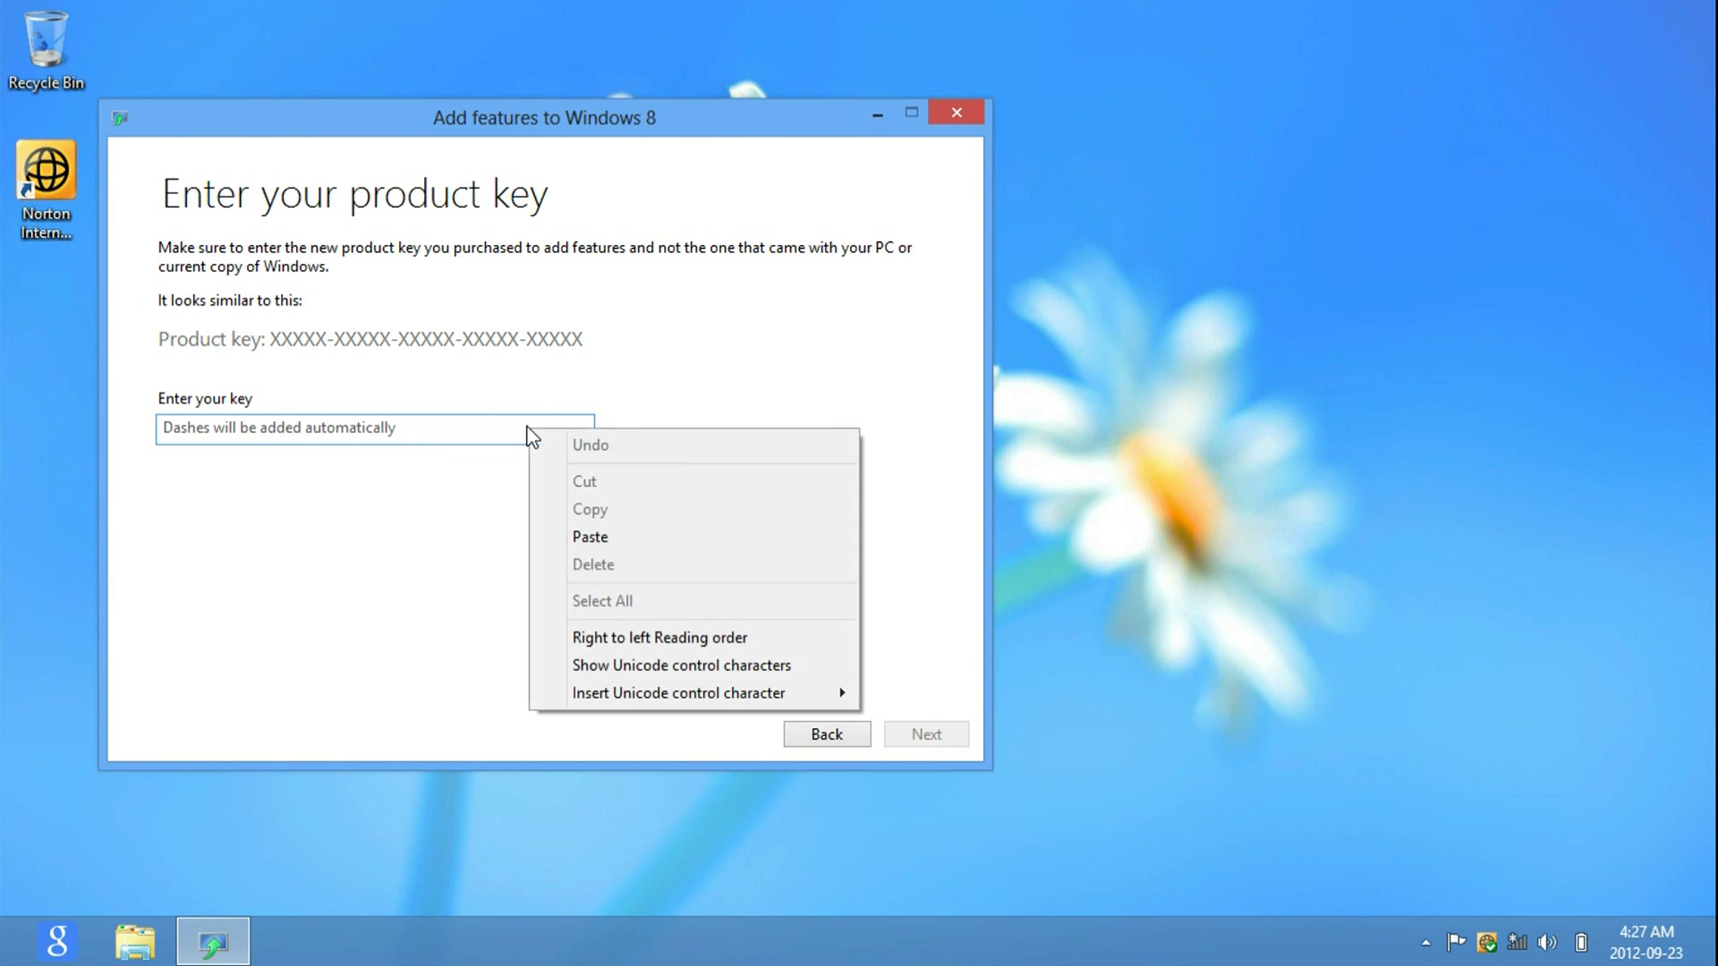
{"action": "left_click", "coordinate": [621, 544]}
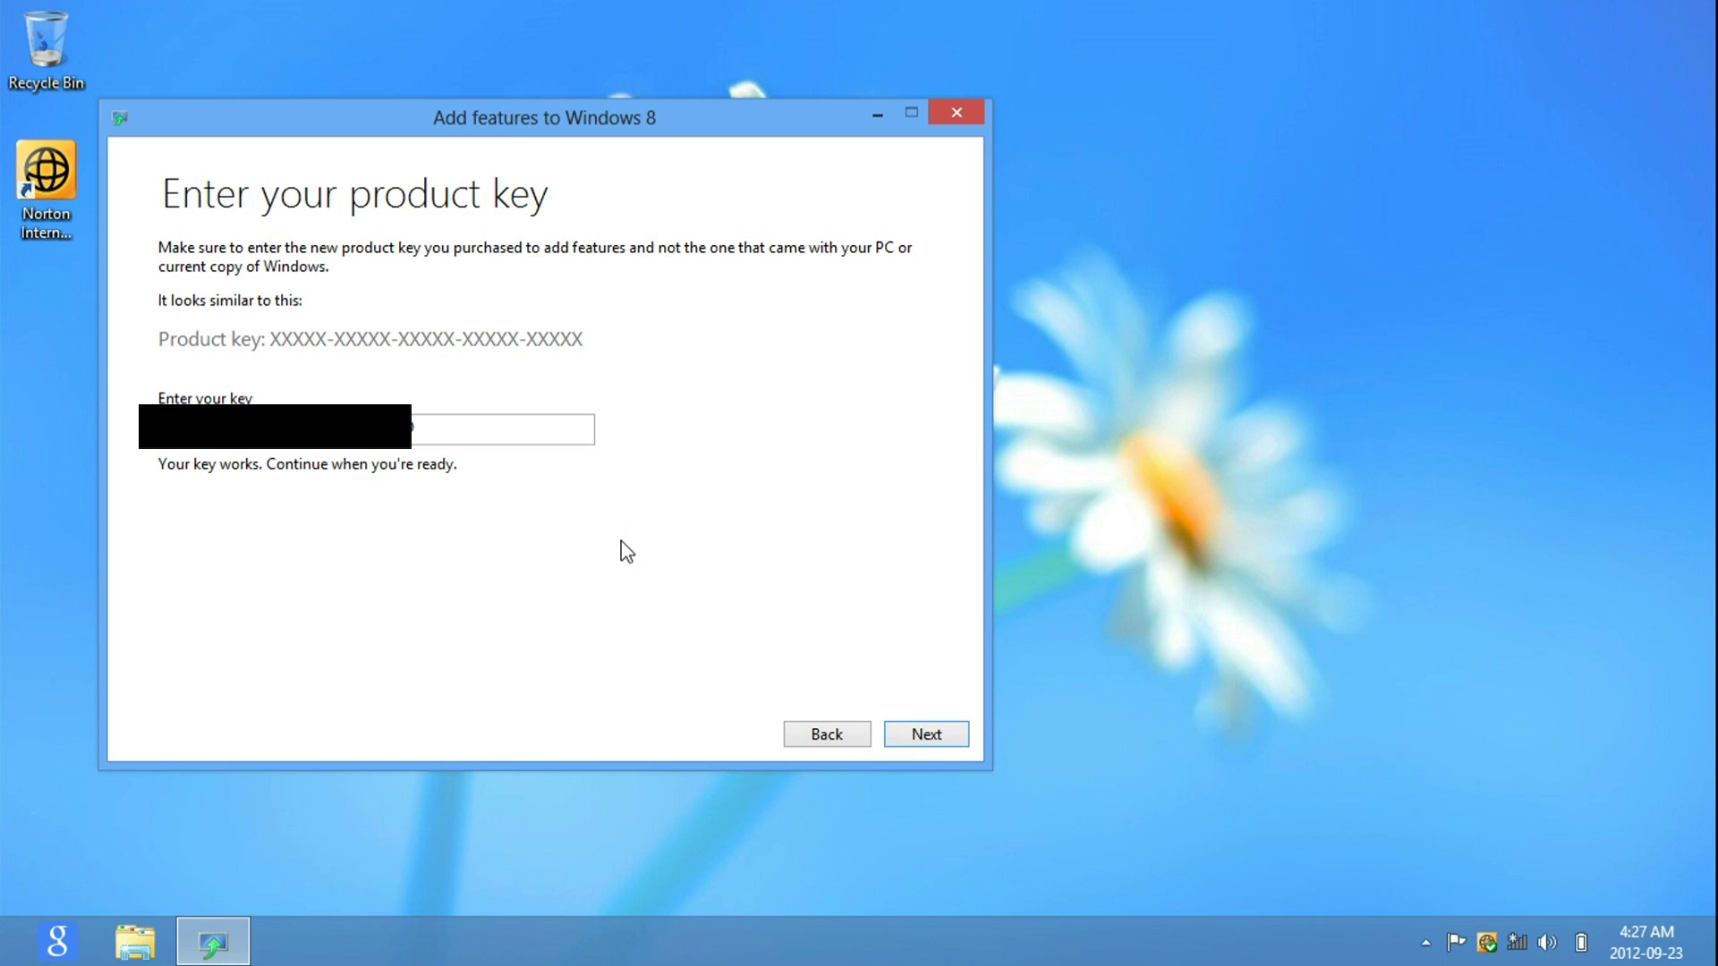
{"action": "left_click", "coordinate": [928, 736]}
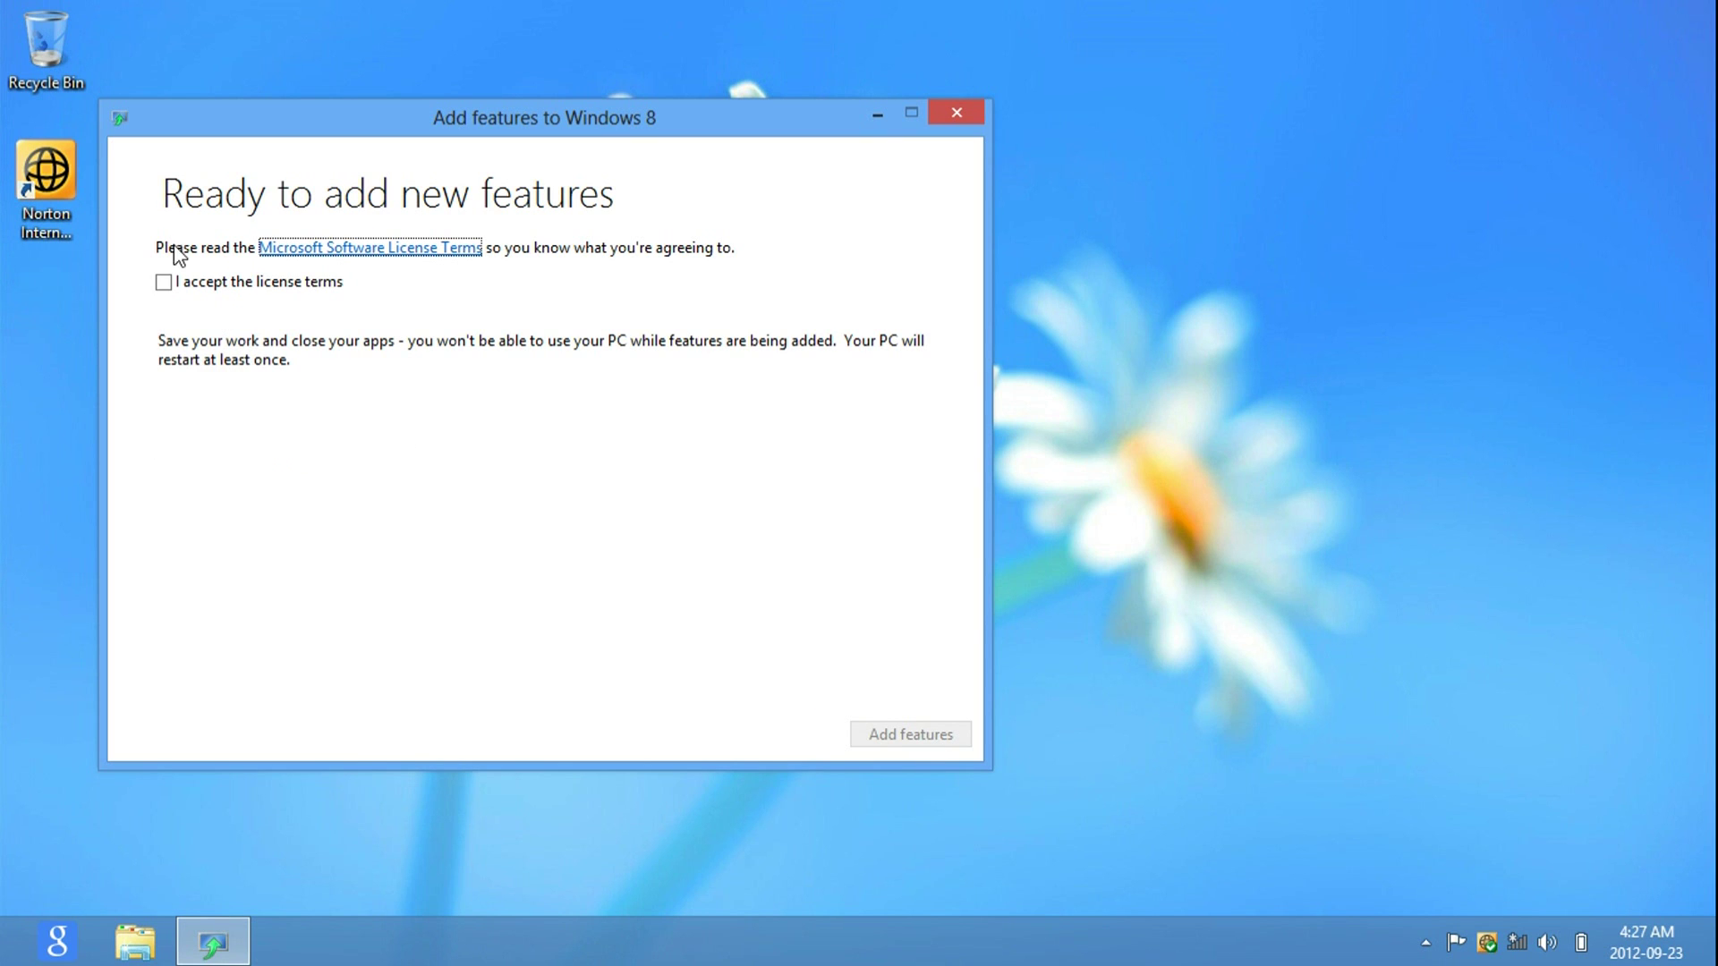
- Accept the license terms, add the features, and close the finished wizard
{"action": "left_click", "coordinate": [164, 281]}
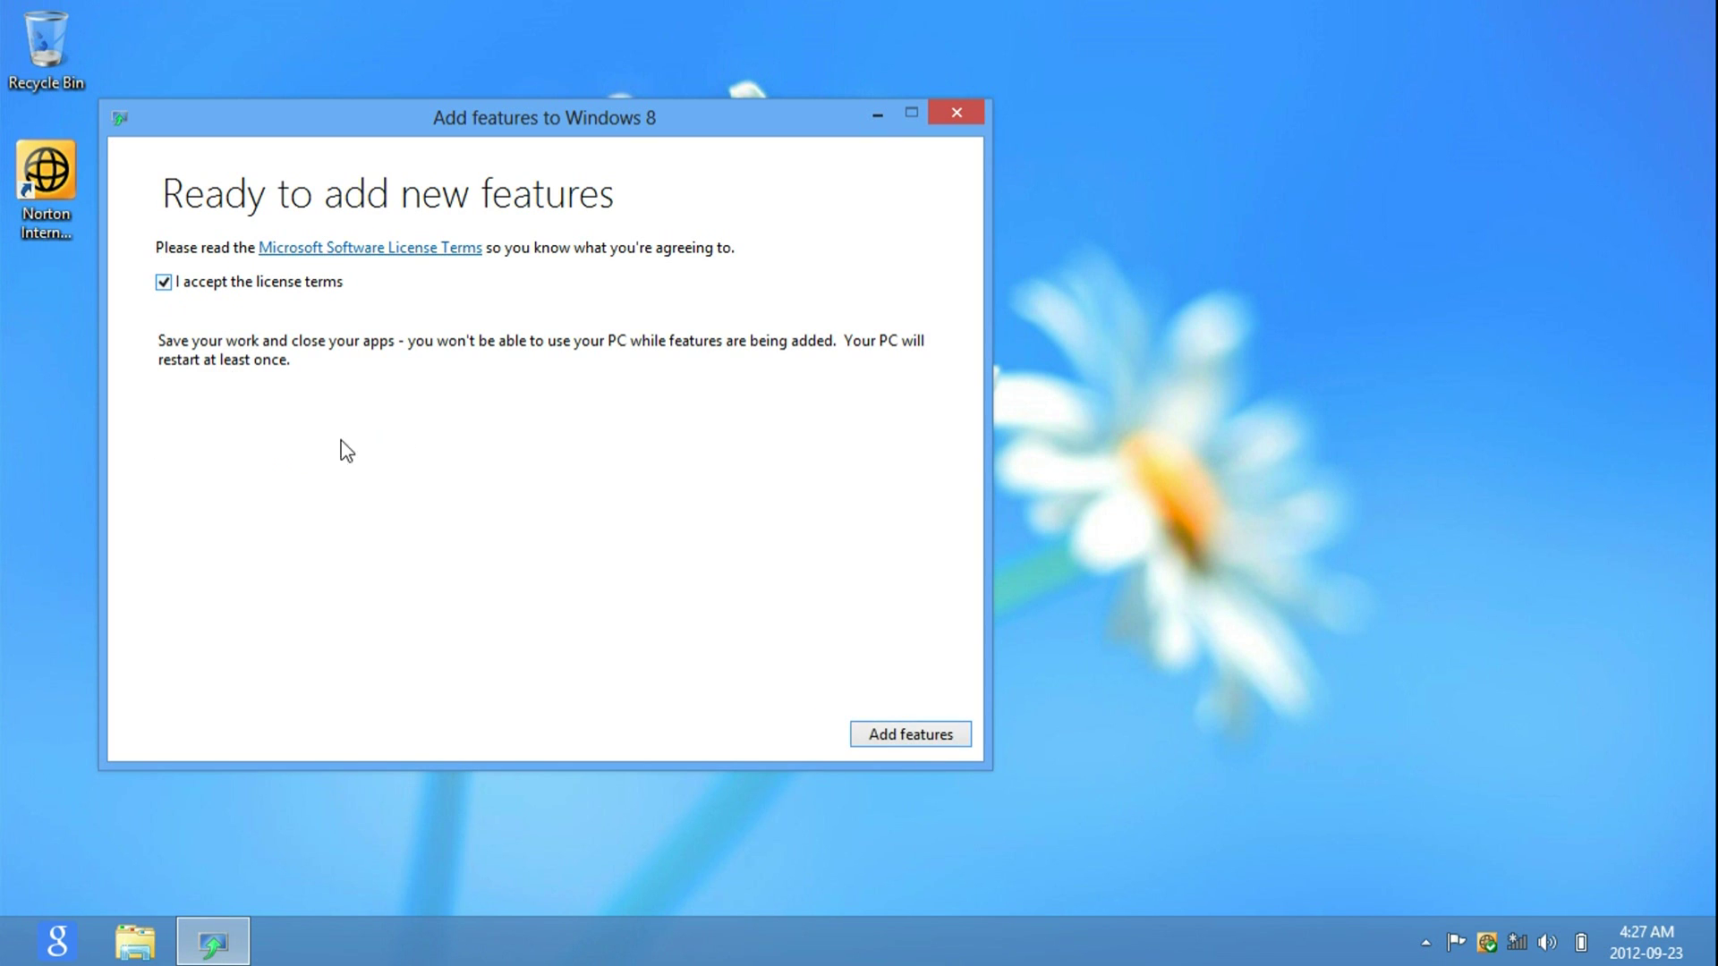
{"action": "left_click", "coordinate": [911, 735]}
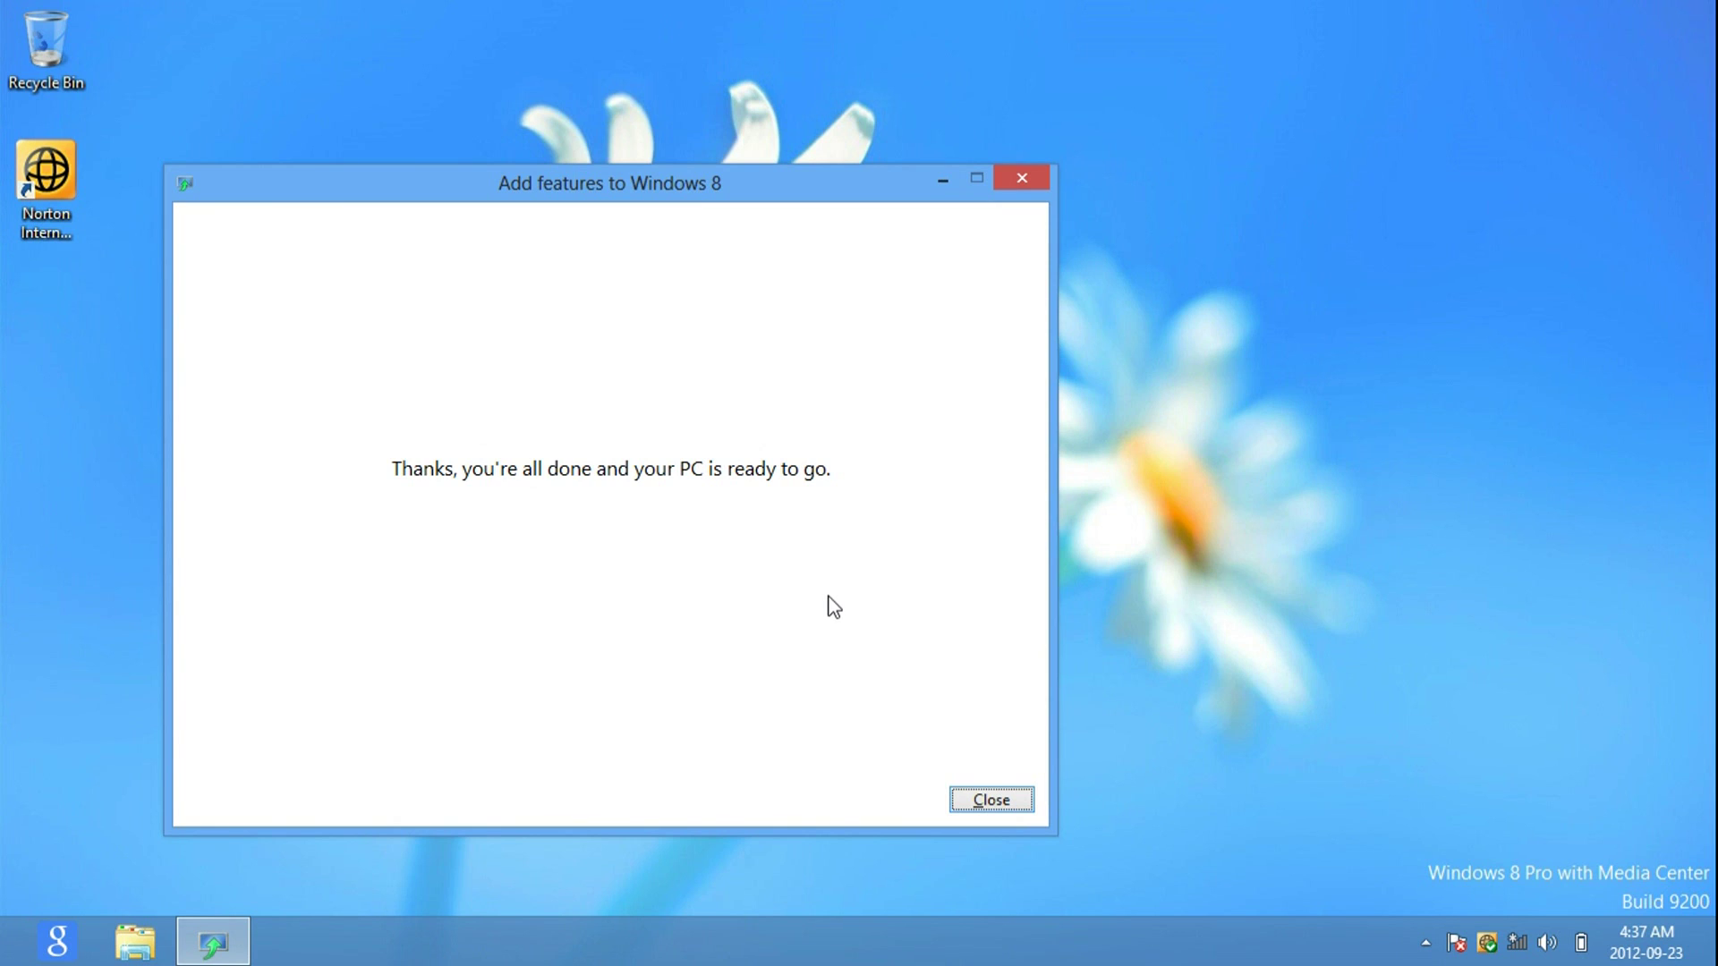
{"action": "left_click", "coordinate": [1002, 810]}
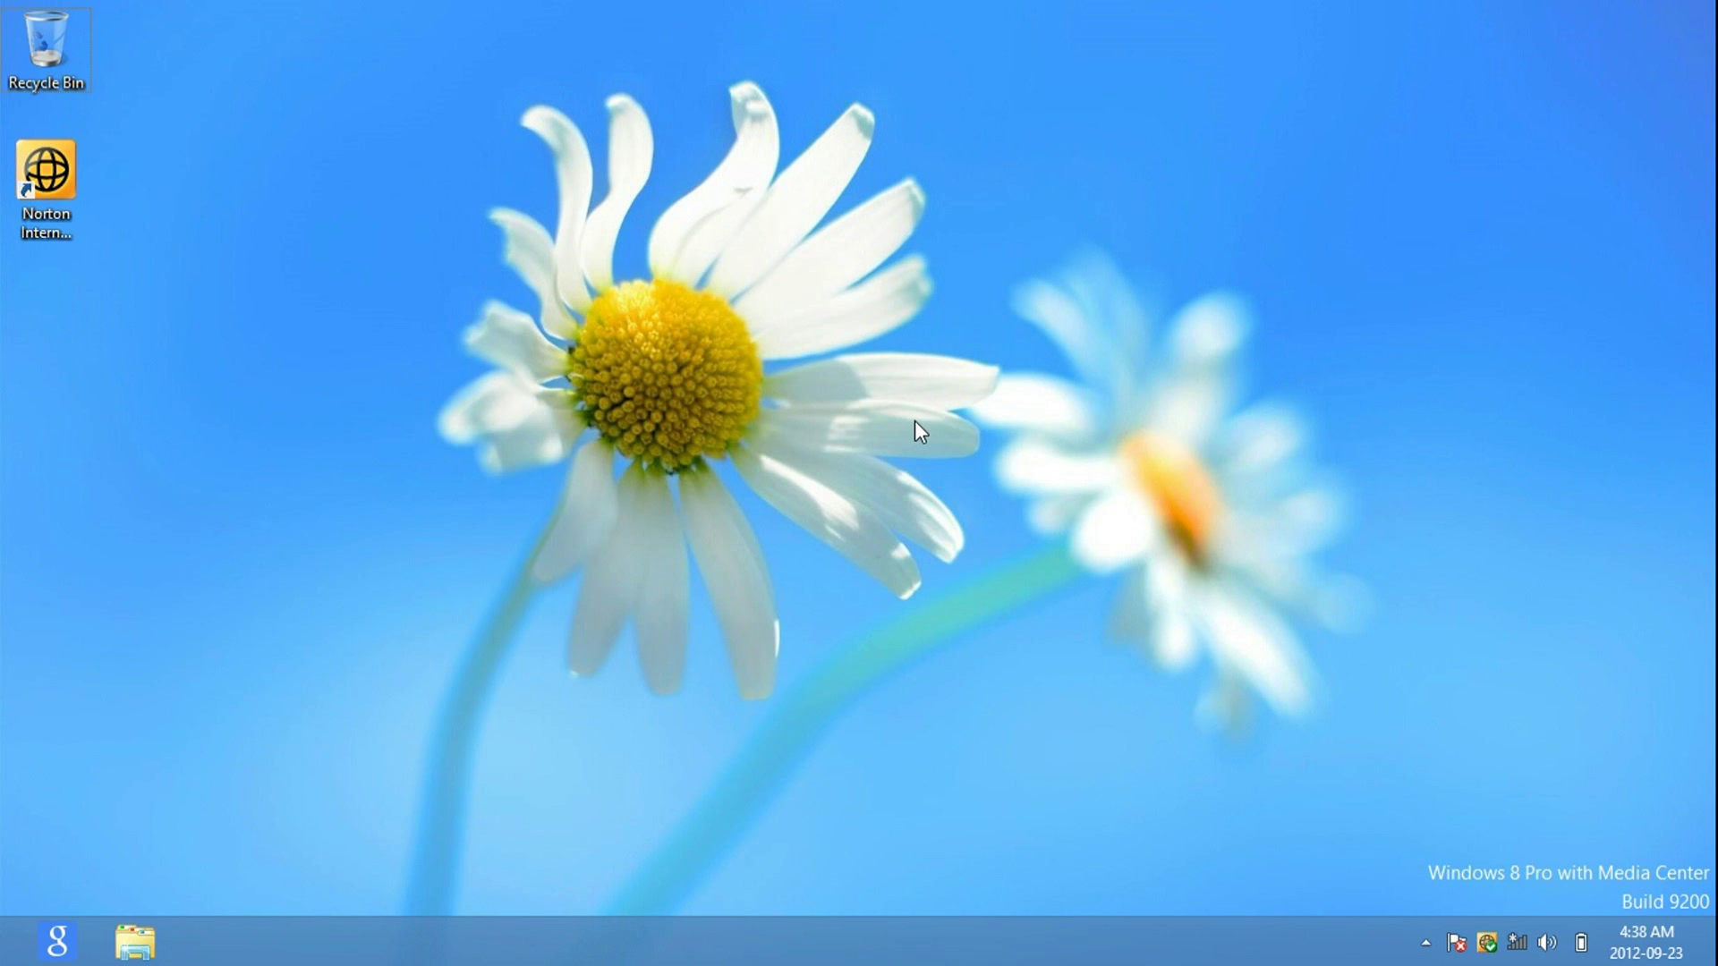
- Open the Windows Activation details from PC info via the Settings charm
{"action": "key", "text": "super+c"}
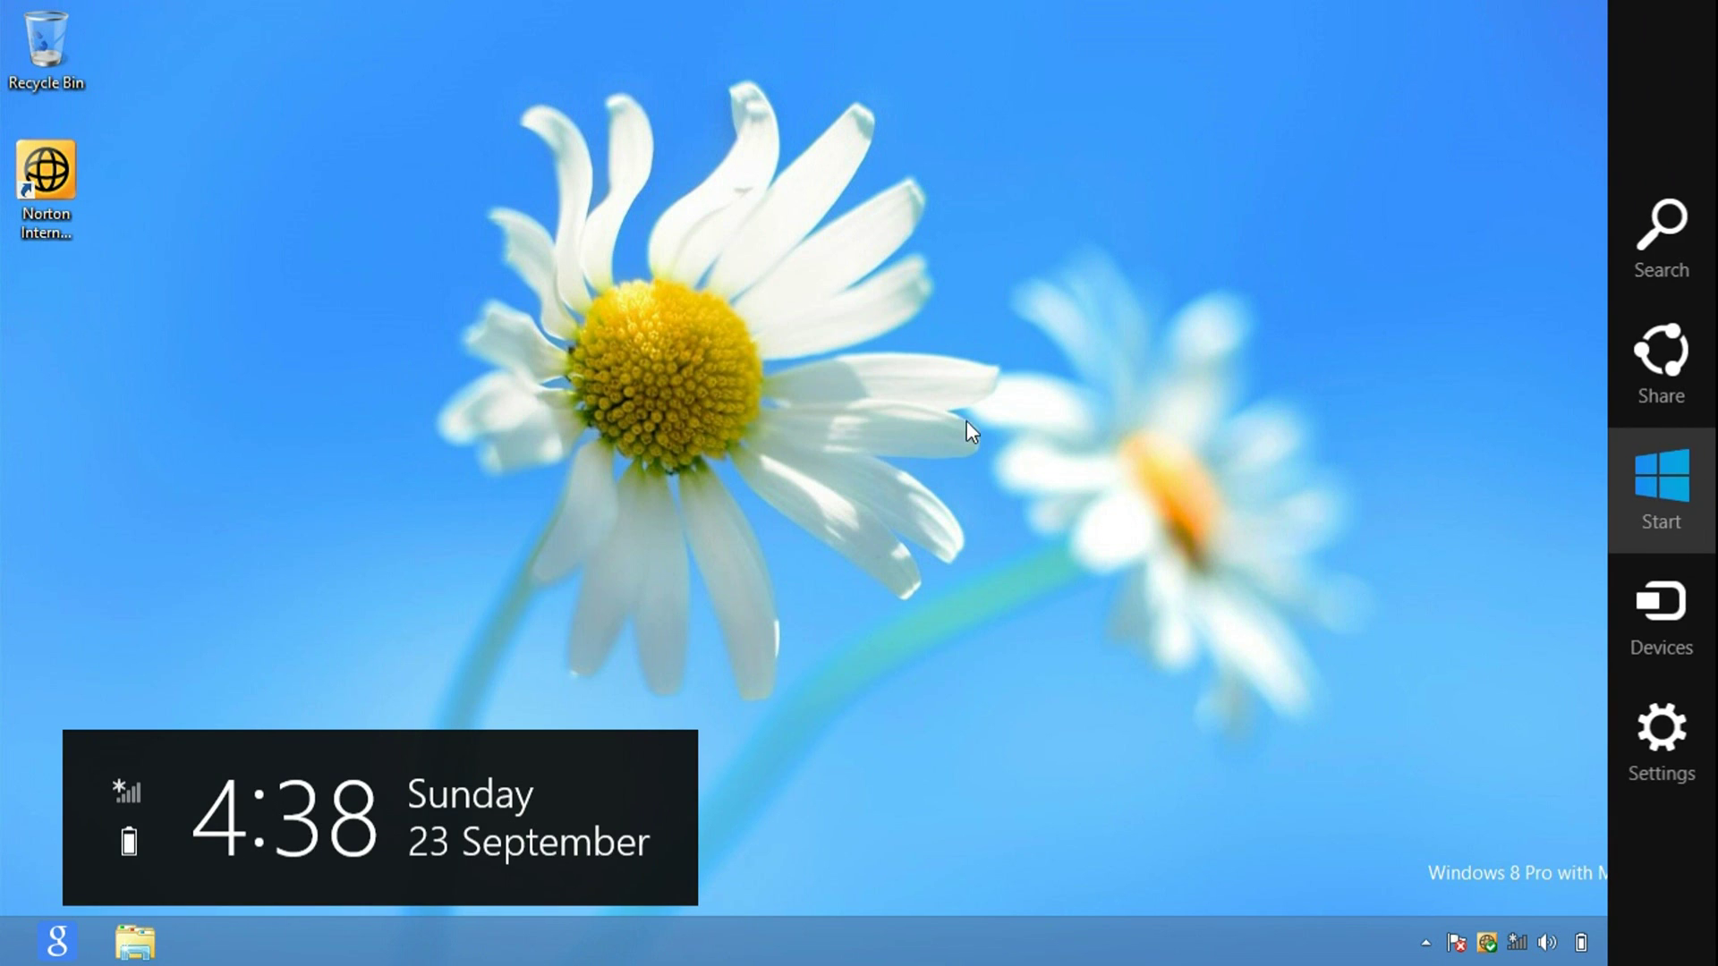
{"action": "left_click", "coordinate": [1631, 747]}
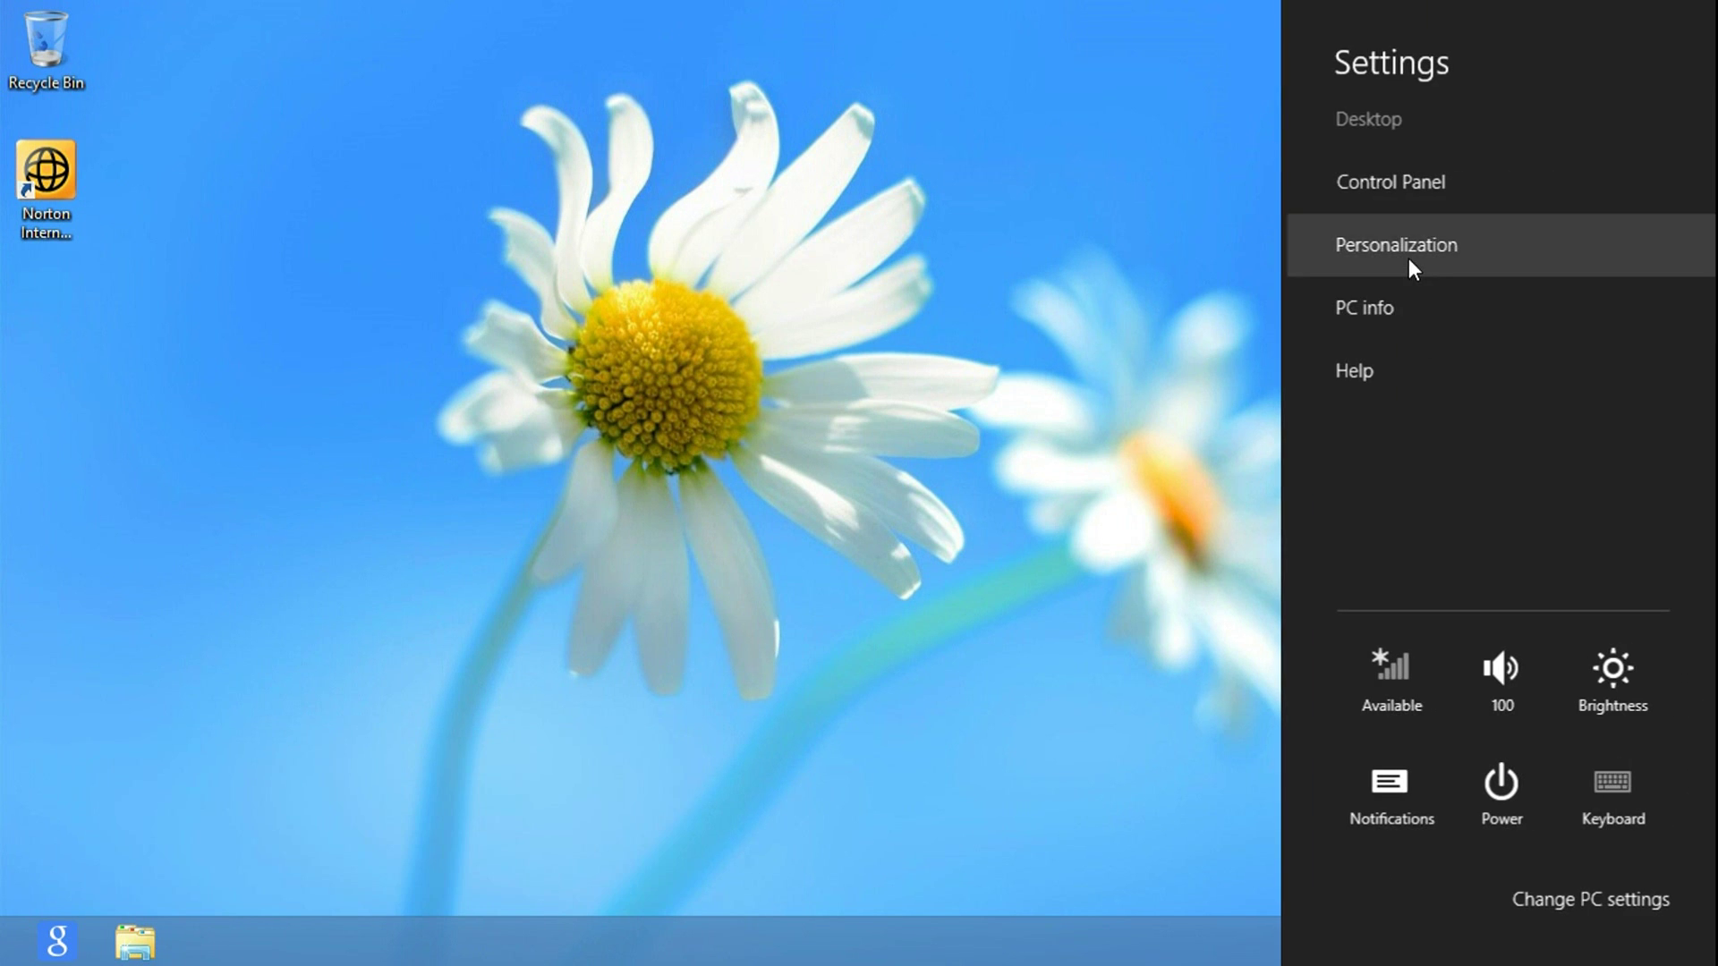
{"action": "left_click", "coordinate": [1384, 315]}
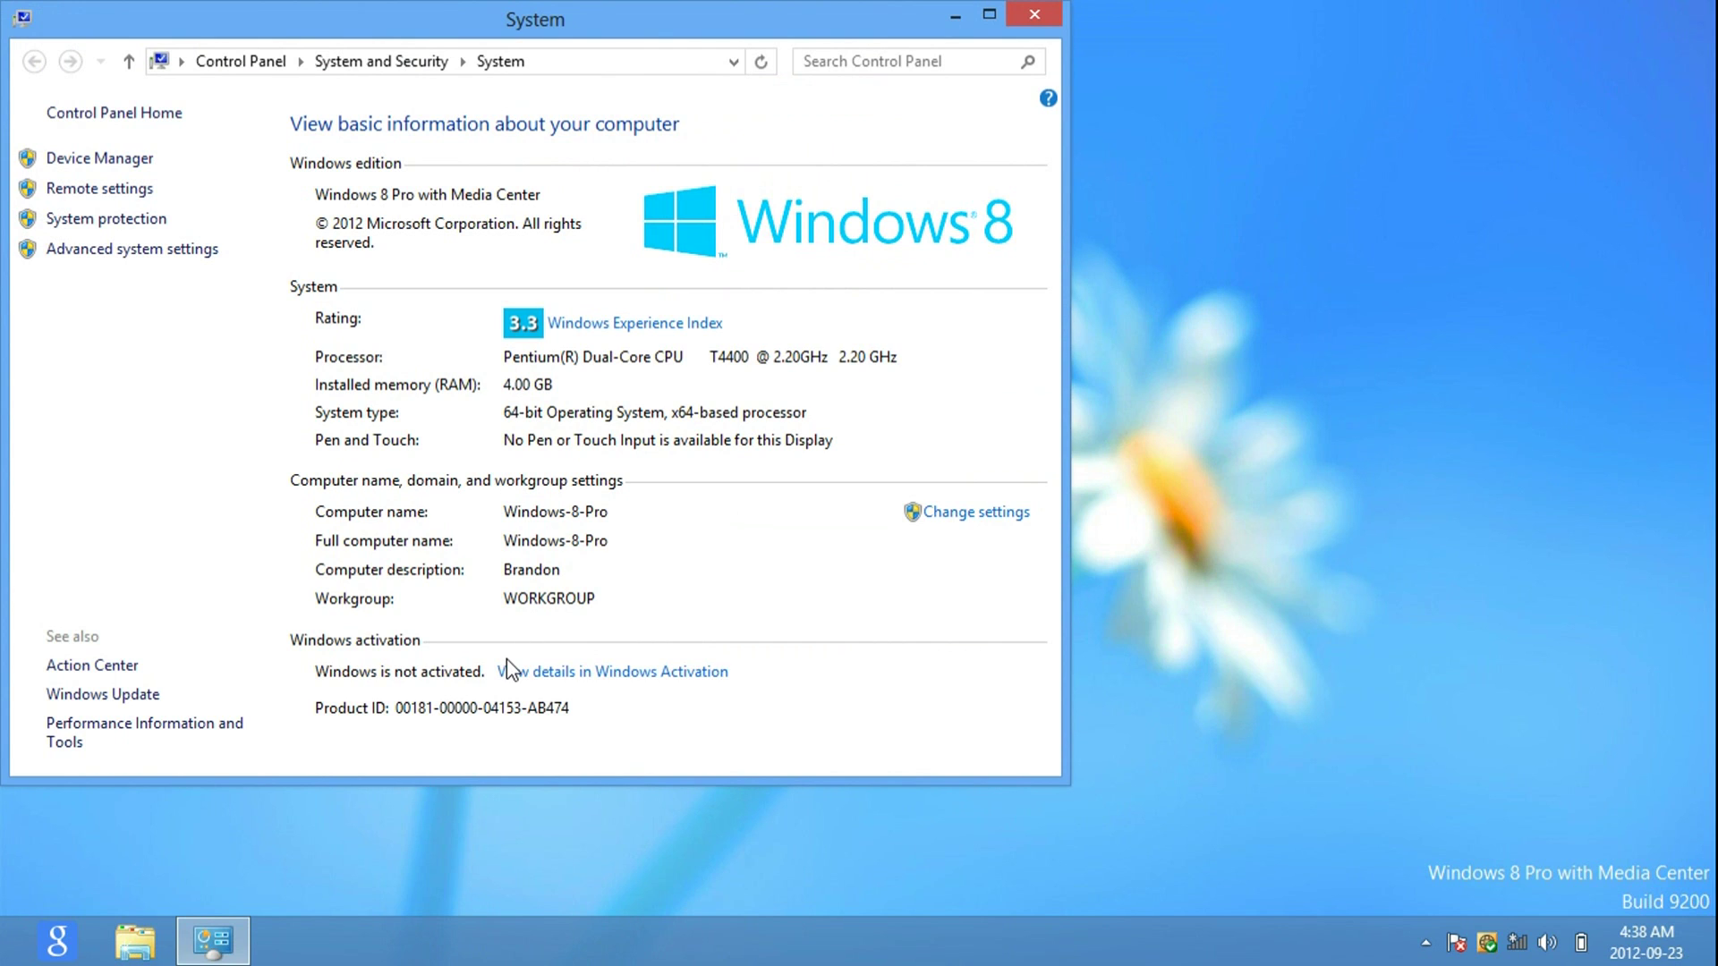
{"action": "left_click", "coordinate": [586, 676]}
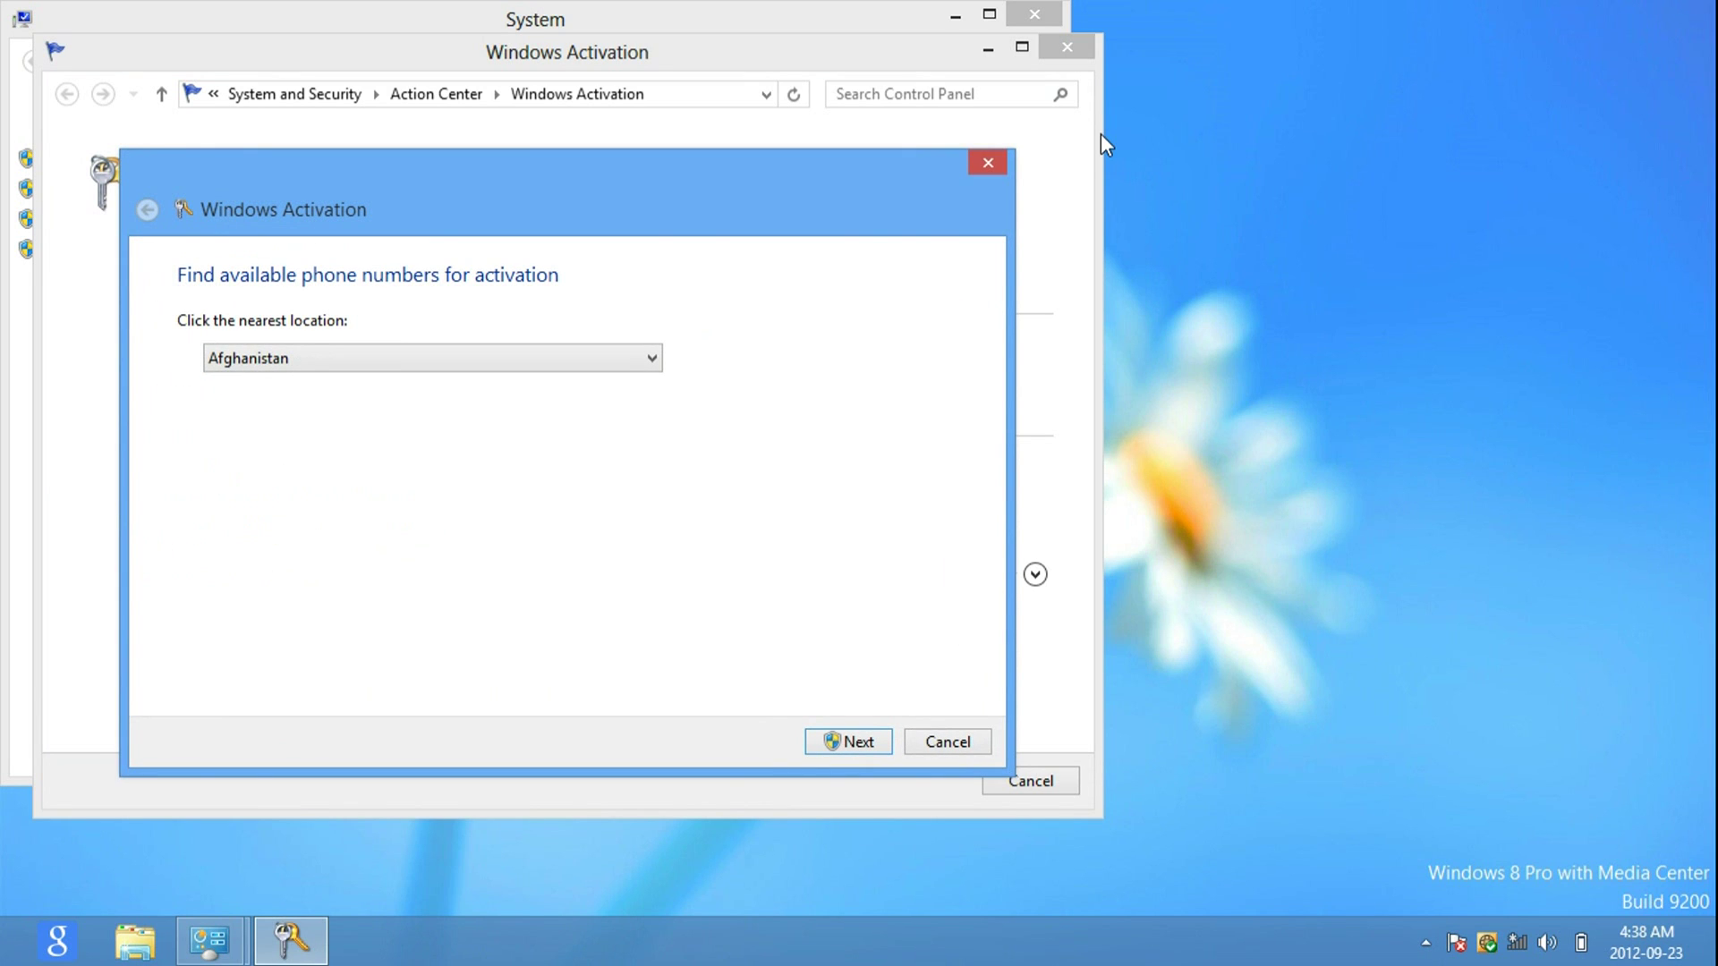
{"action": "type", "text": "ugk"}
- Choose United Kingdom as the location and continue to the phone activation numbers
{"action": "key", "text": "Down"}
{"action": "key", "text": "Down"}
{"action": "key", "text": "Return"}
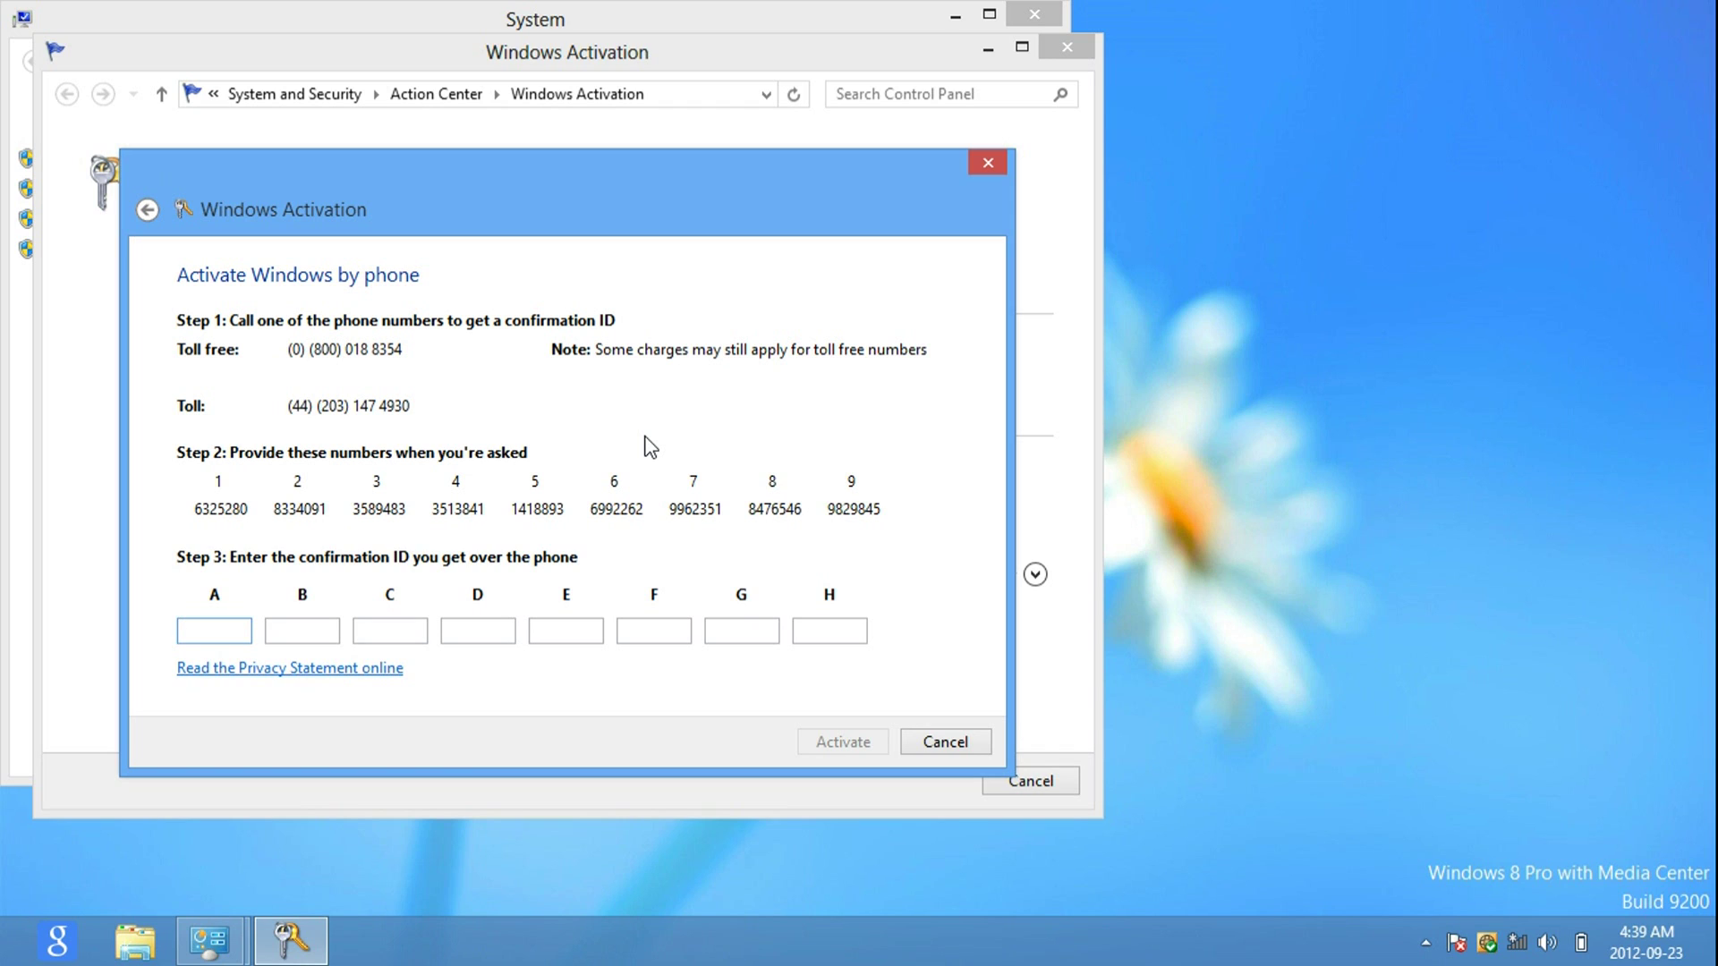
{"action": "left_click", "coordinate": [770, 708]}
- Launch Skype from its Start screen tile and open the phone calling panel
{"action": "key", "text": "super"}
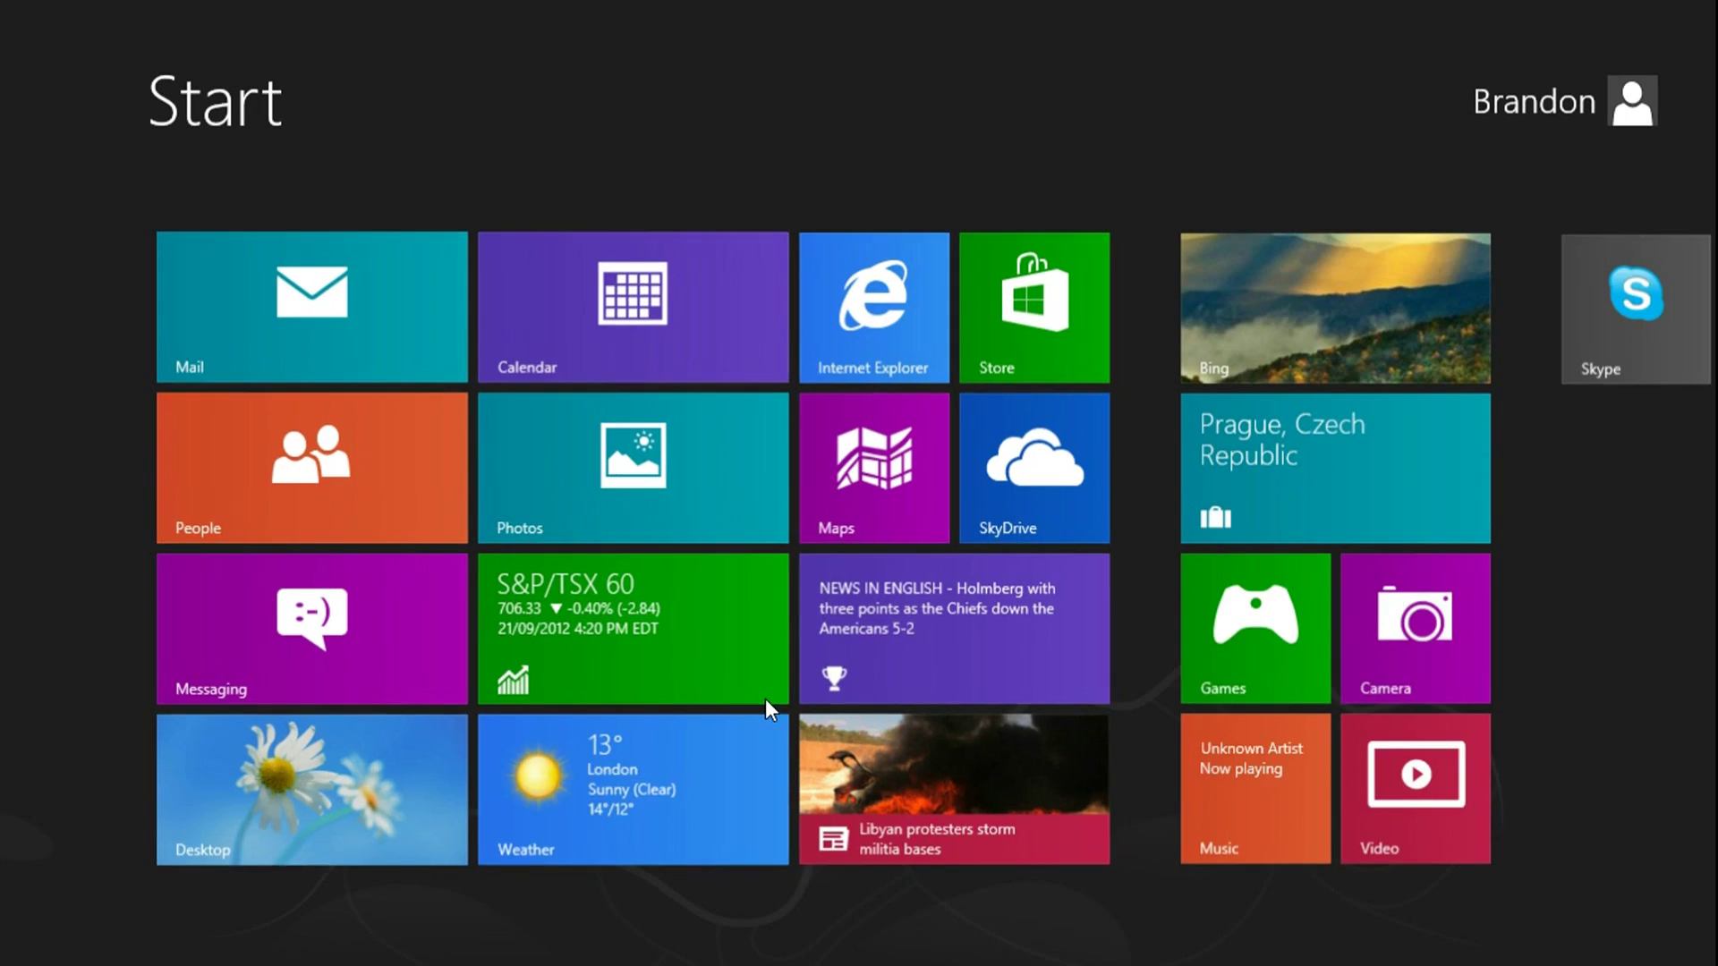
{"action": "scroll", "coordinate": [771, 709], "scroll_direction": "down", "scroll_amount": 3}
{"action": "key", "text": "Up"}
{"action": "key", "text": "Left"}
{"action": "key", "text": "Left"}
{"action": "key", "text": "Left"}
{"action": "key", "text": "super"}
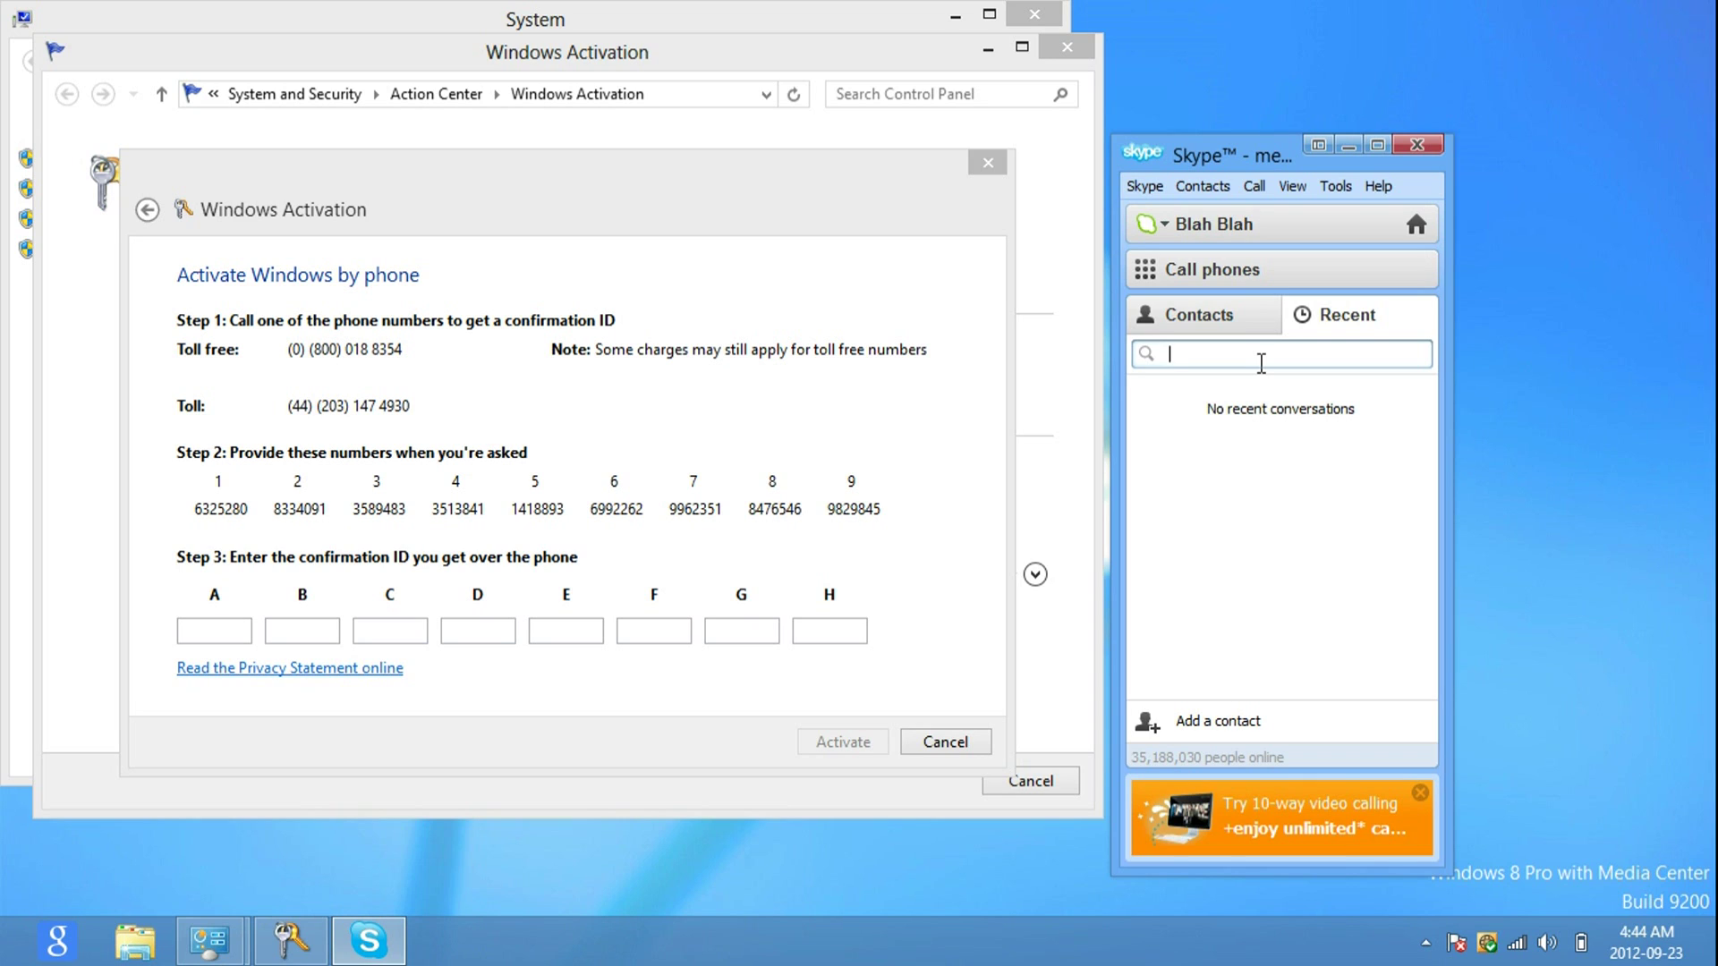
{"action": "left_click", "coordinate": [1249, 269]}
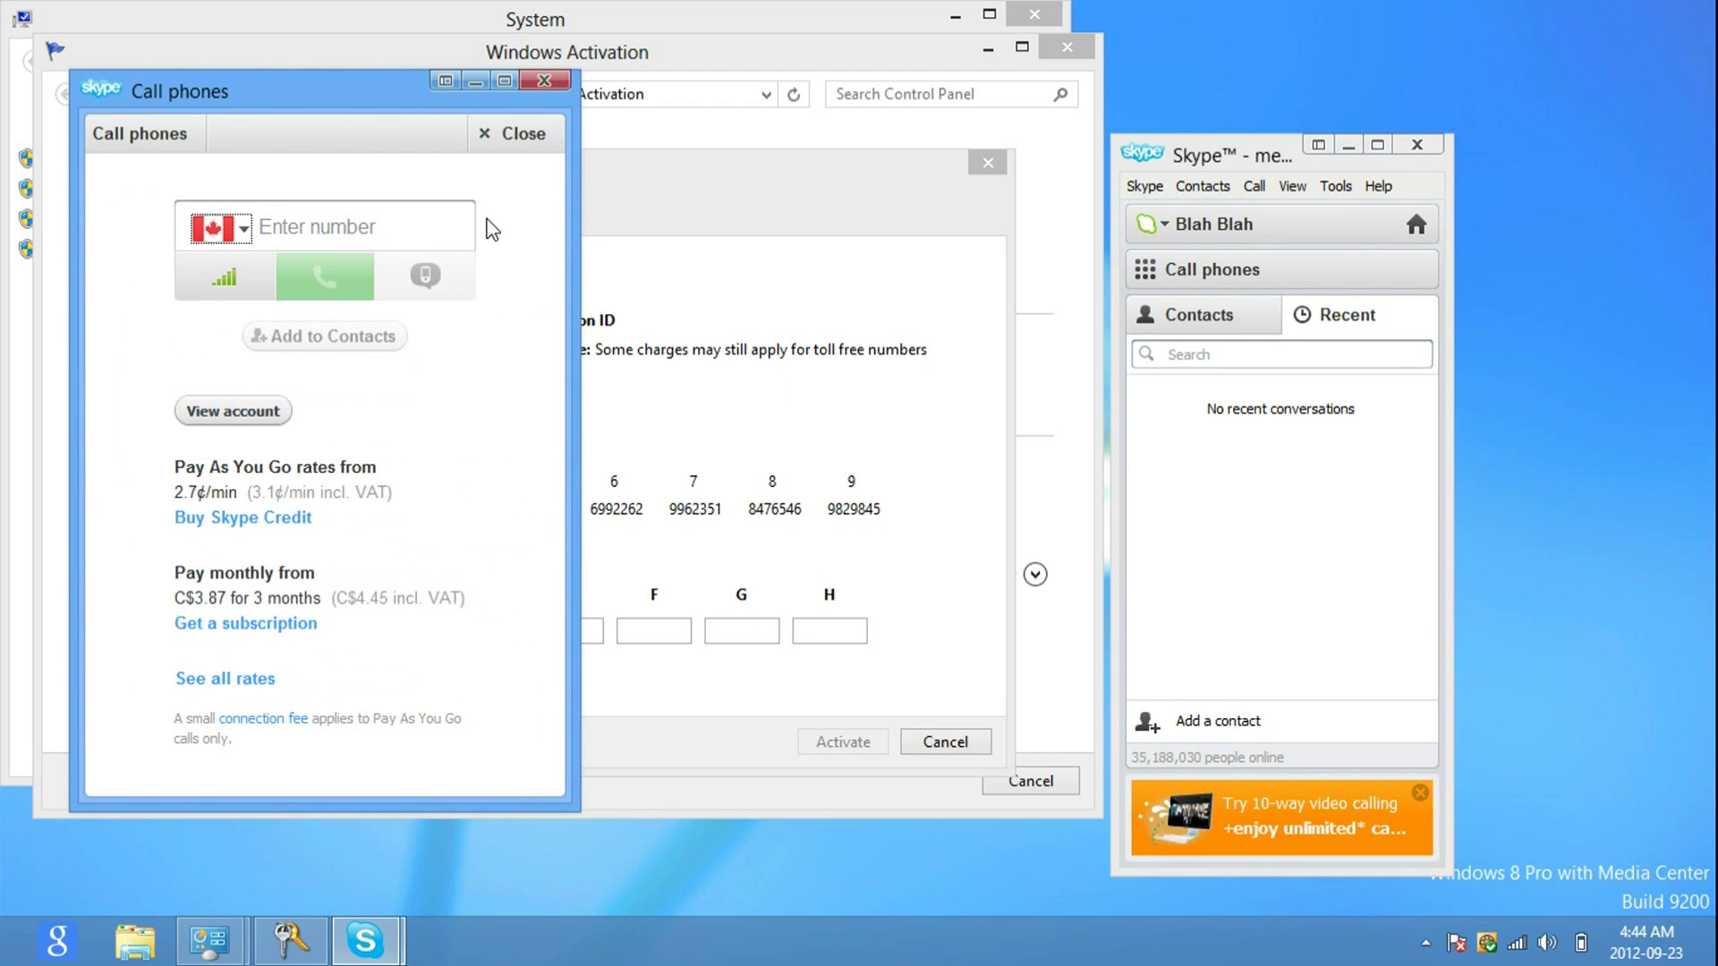
{"action": "left_click", "coordinate": [224, 278]}
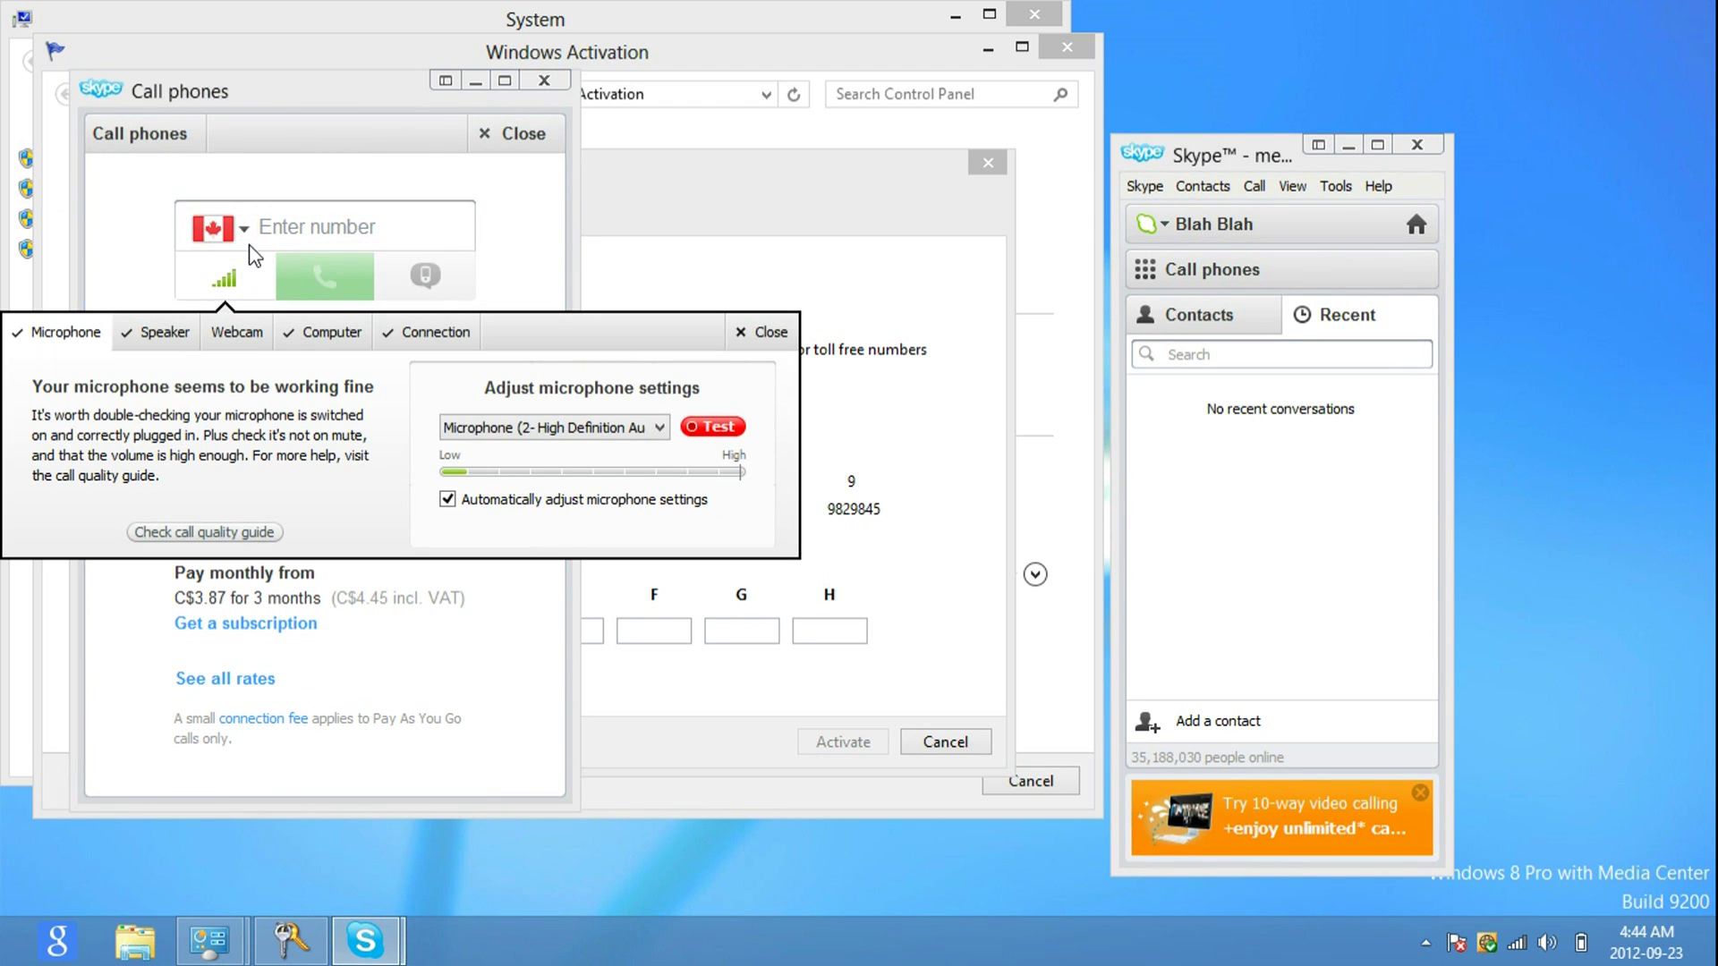
{"action": "left_click", "coordinate": [243, 228]}
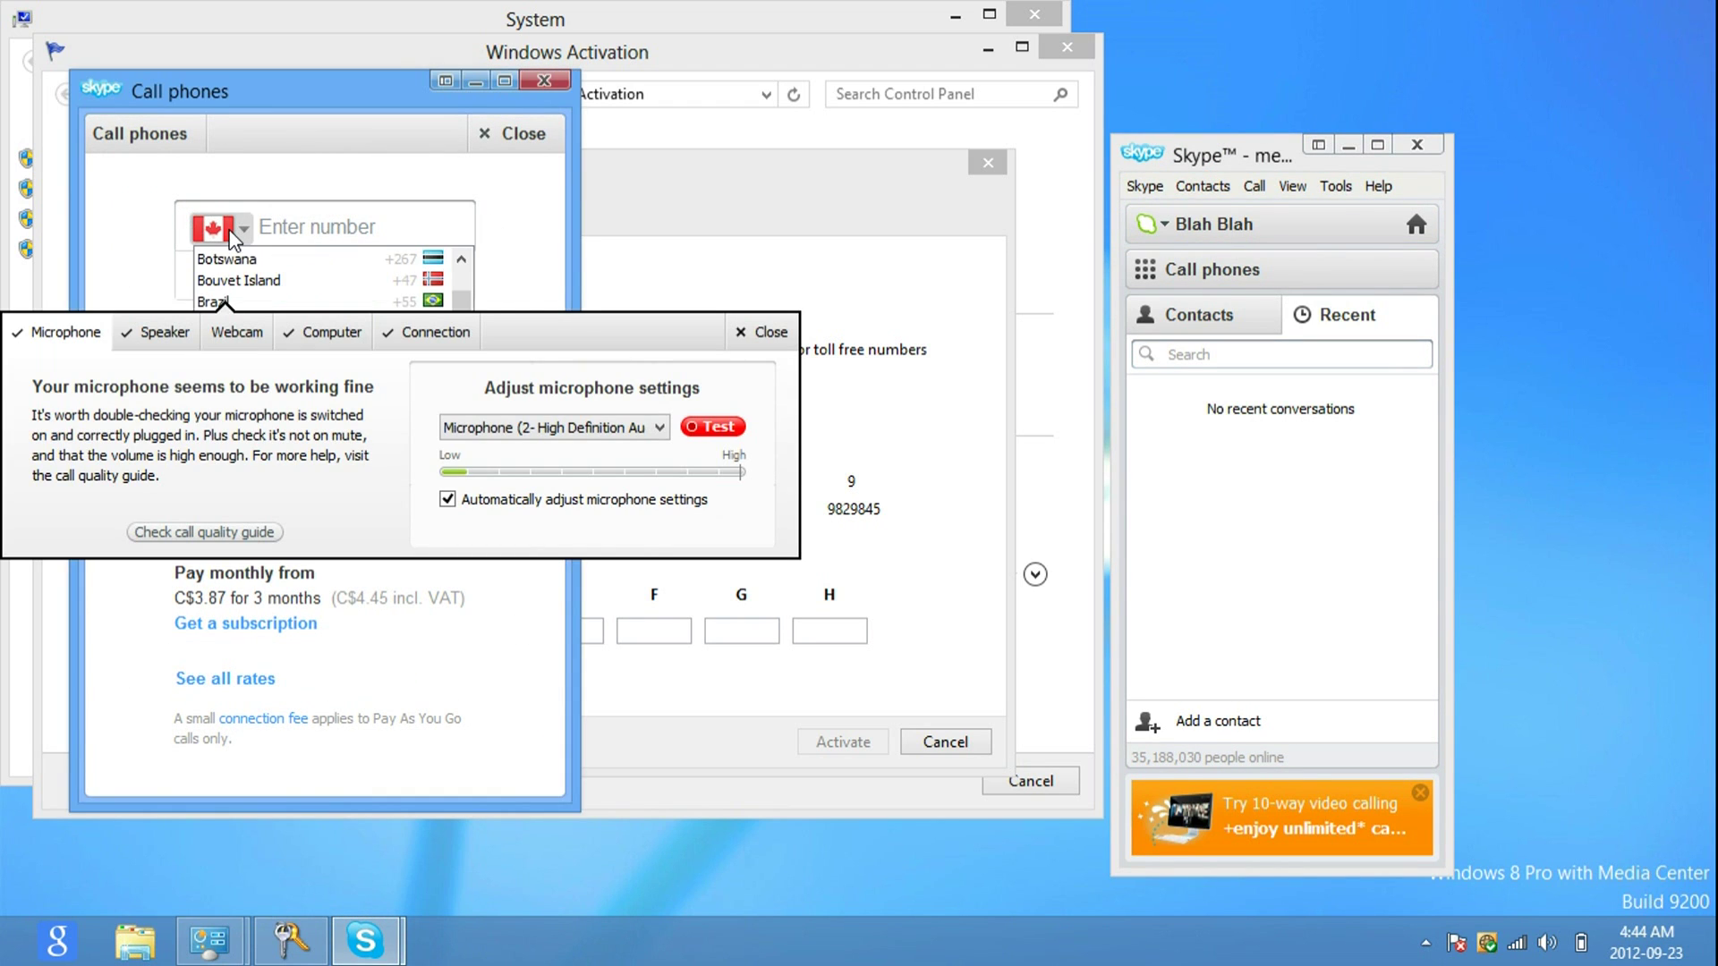
{"action": "left_click", "coordinate": [770, 333]}
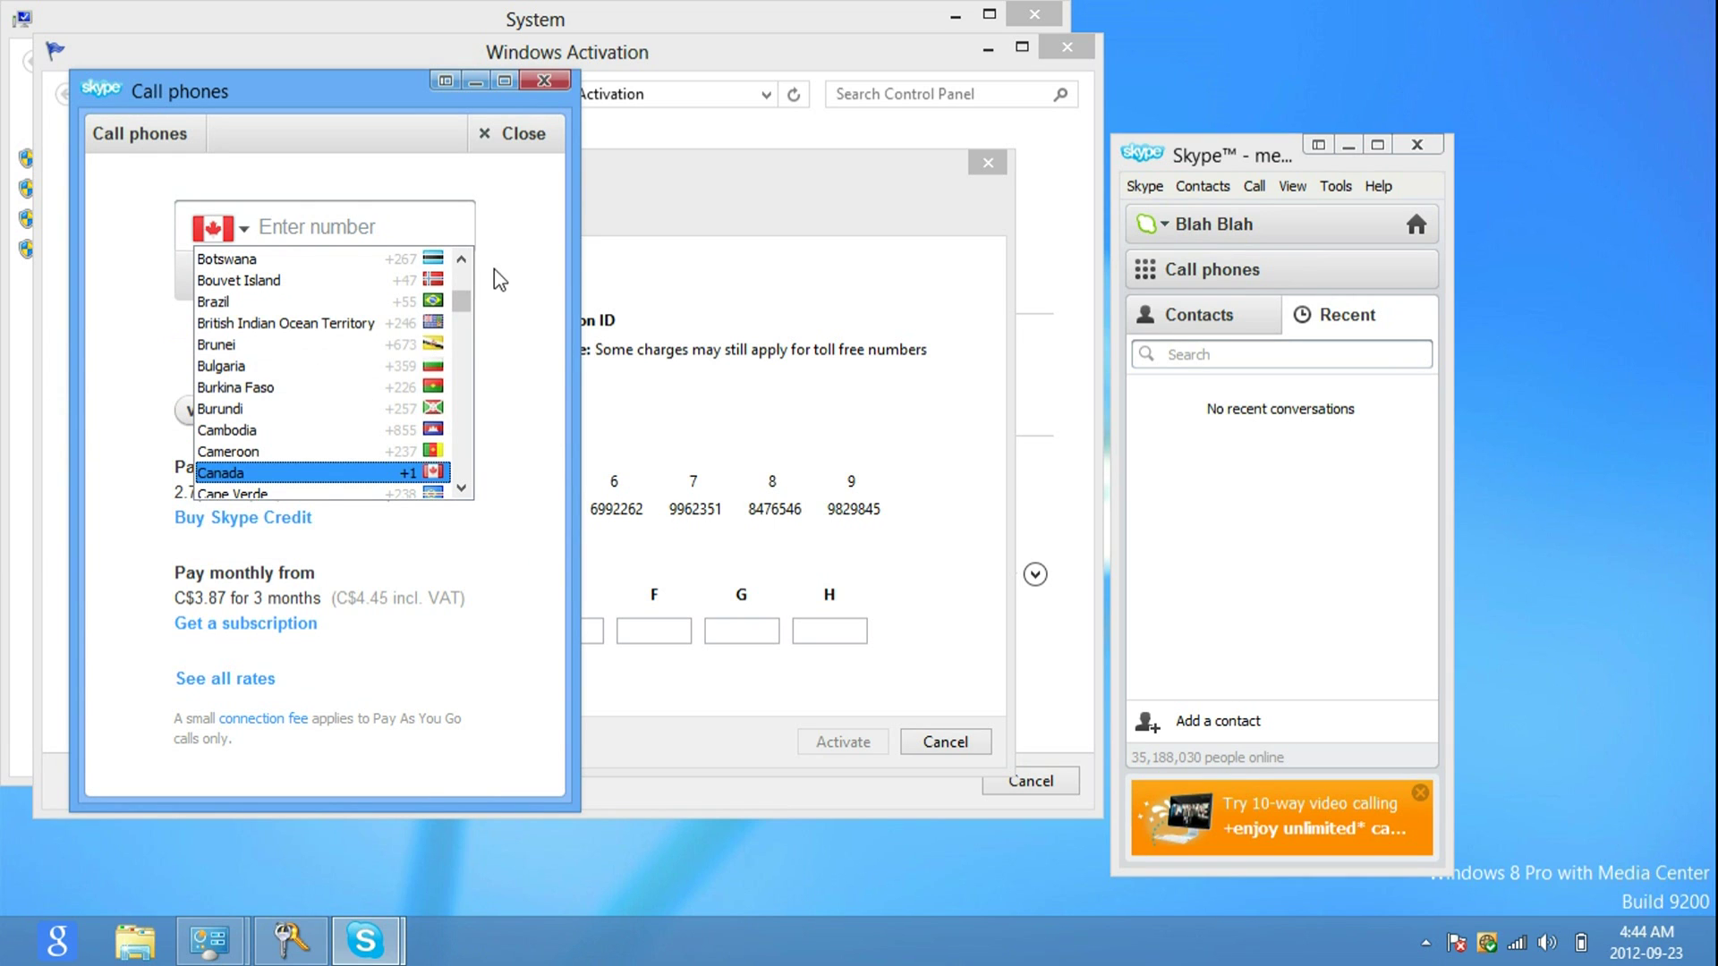
{"action": "left_click_drag", "start_coordinate": [460, 309], "coordinate": [463, 356]}
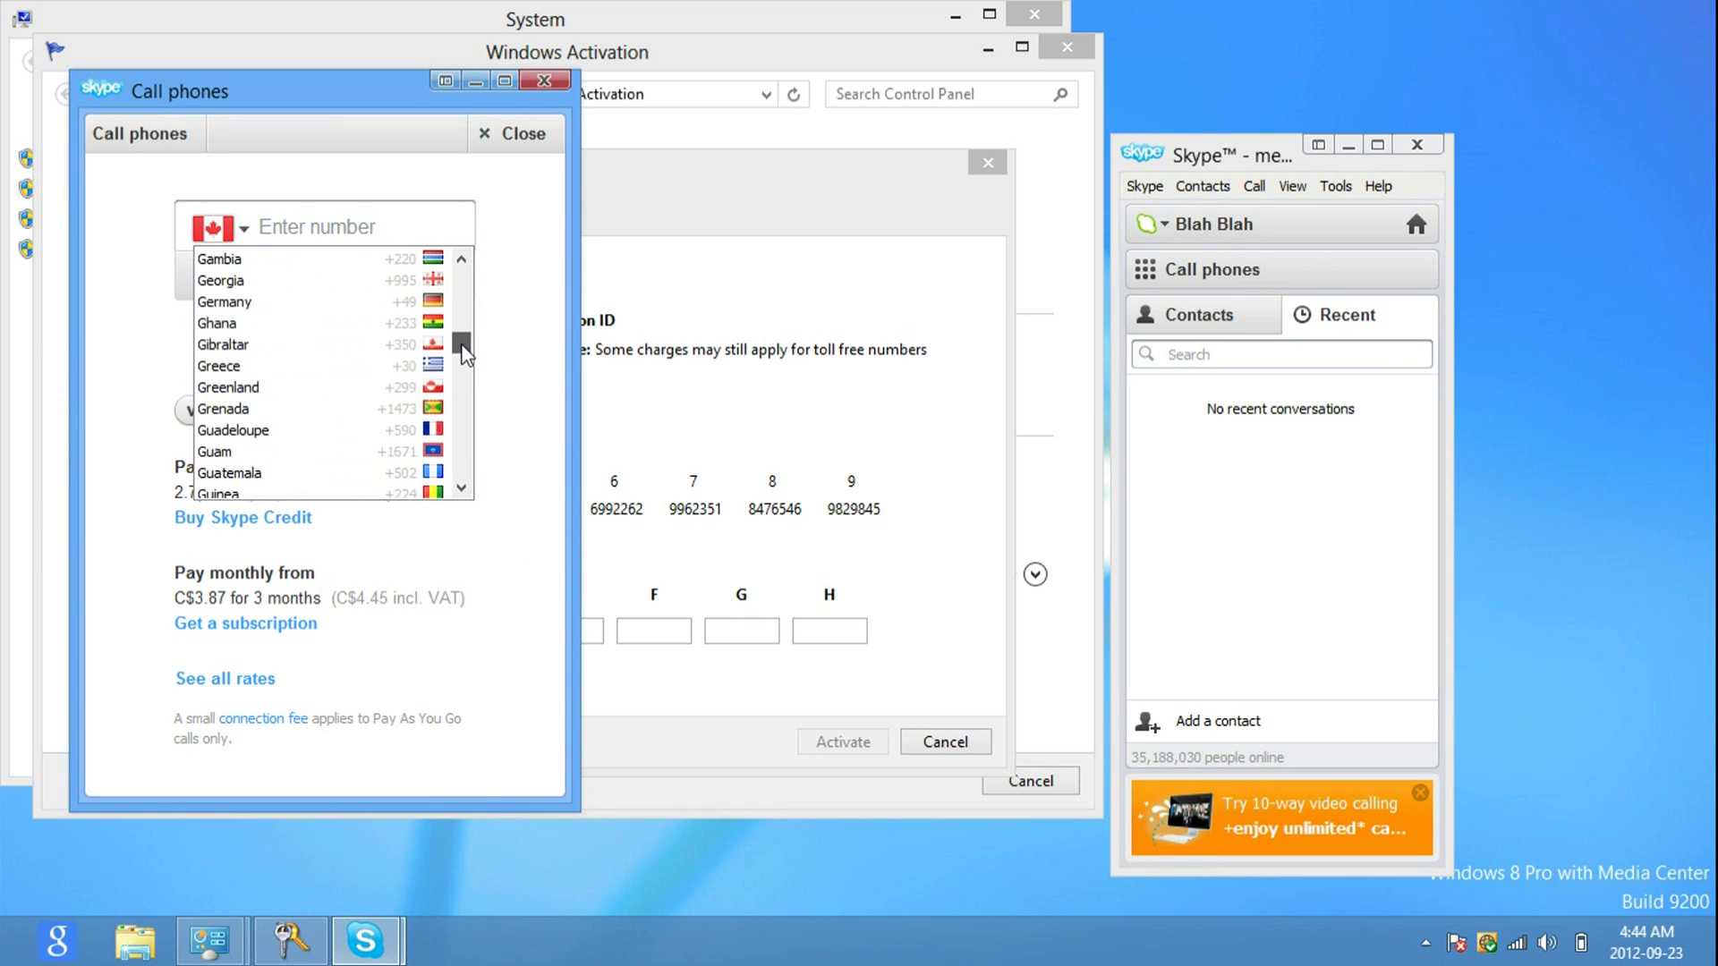
{"action": "key", "text": "u"}
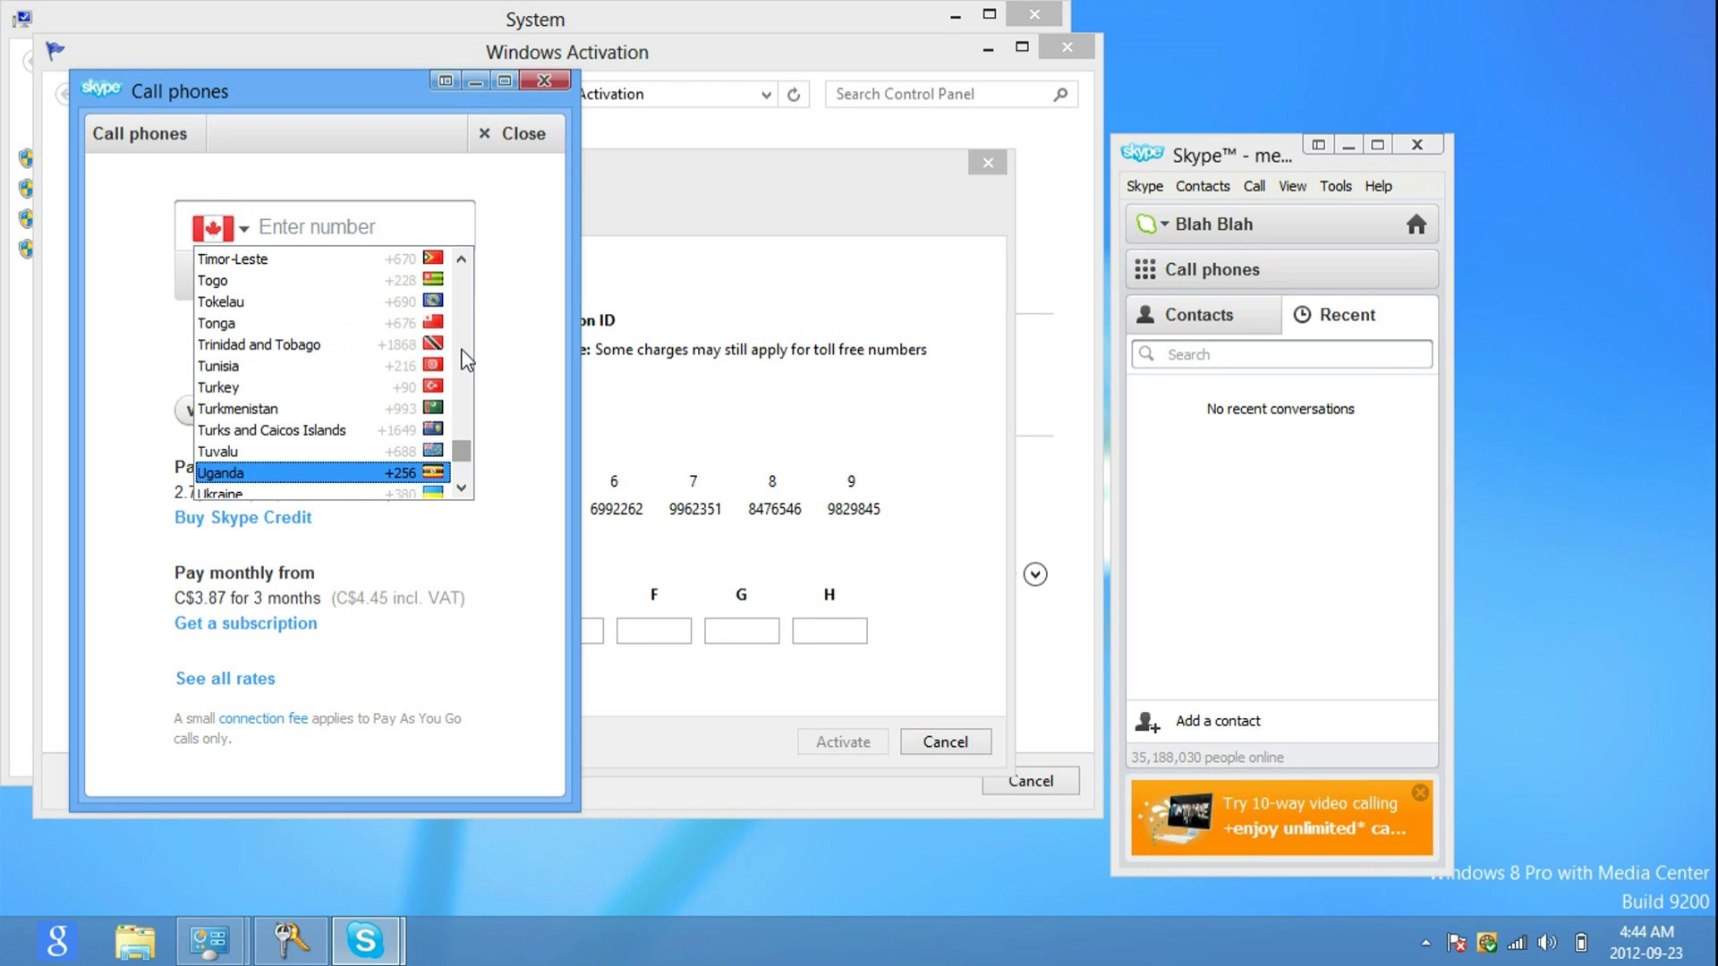
{"action": "key", "text": "Down"}
{"action": "key", "text": "Down"}
{"action": "key", "text": "Down"}
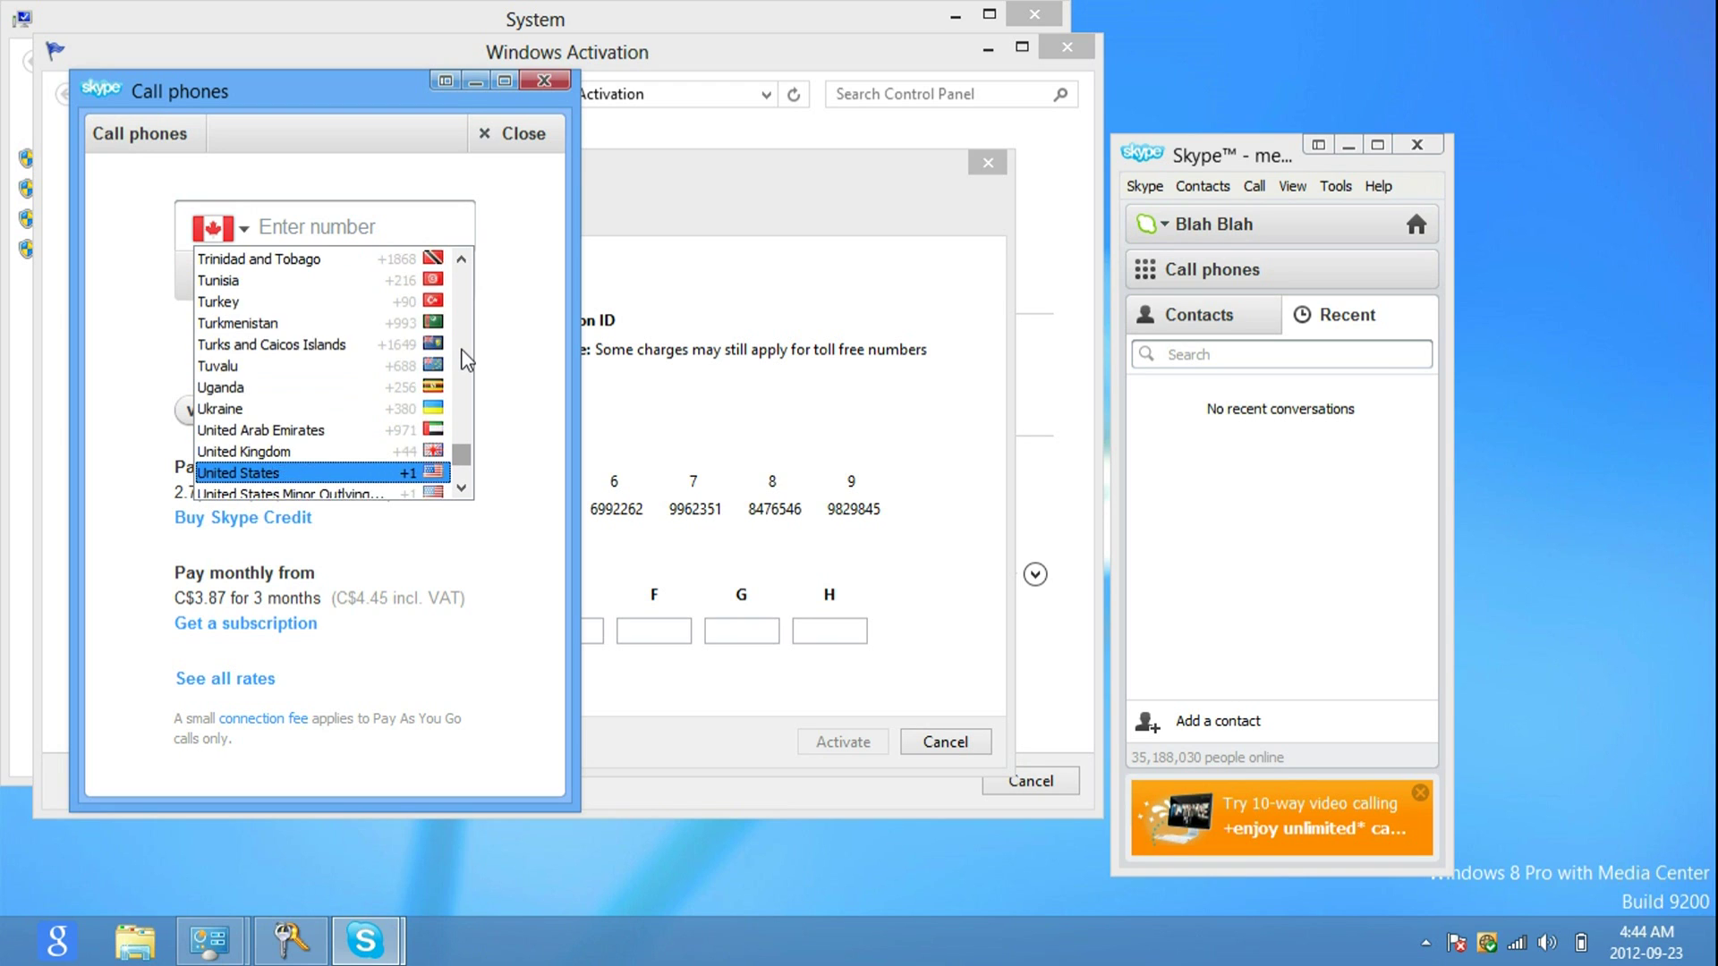
{"action": "key", "text": "Down"}
{"action": "key", "text": "Down"}
{"action": "key", "text": "Up"}
{"action": "key", "text": "Up"}
{"action": "key", "text": "Return"}
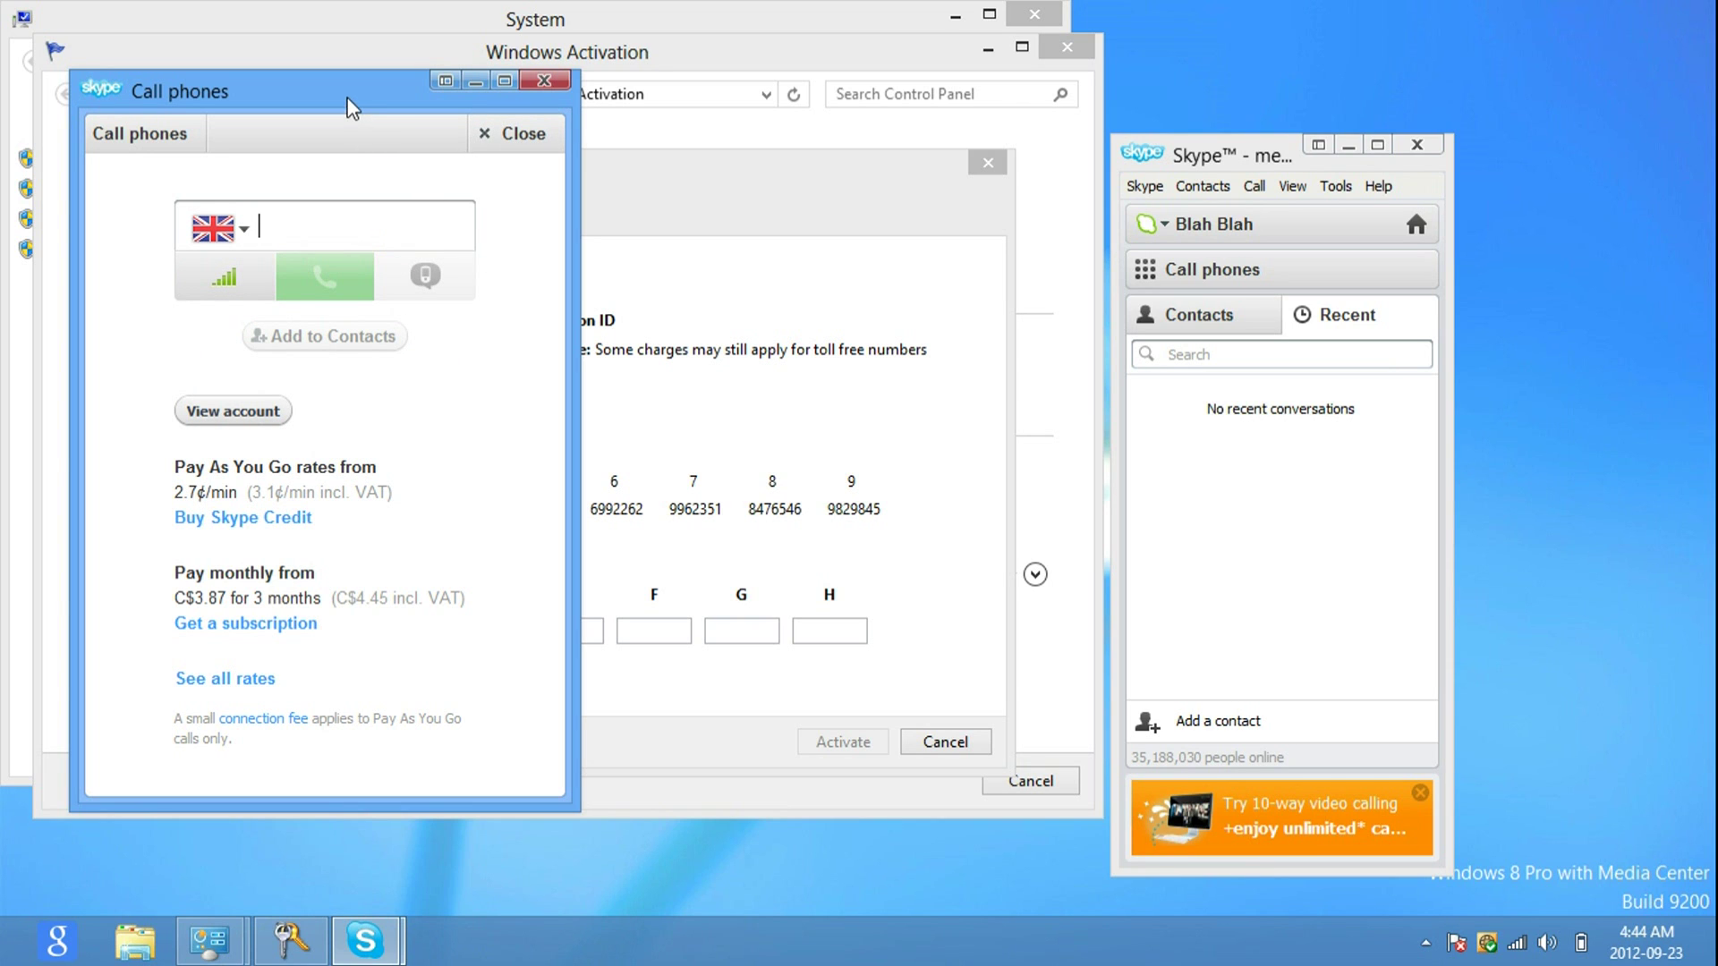
{"action": "left_click_drag", "start_coordinate": [349, 106], "coordinate": [472, 388]}
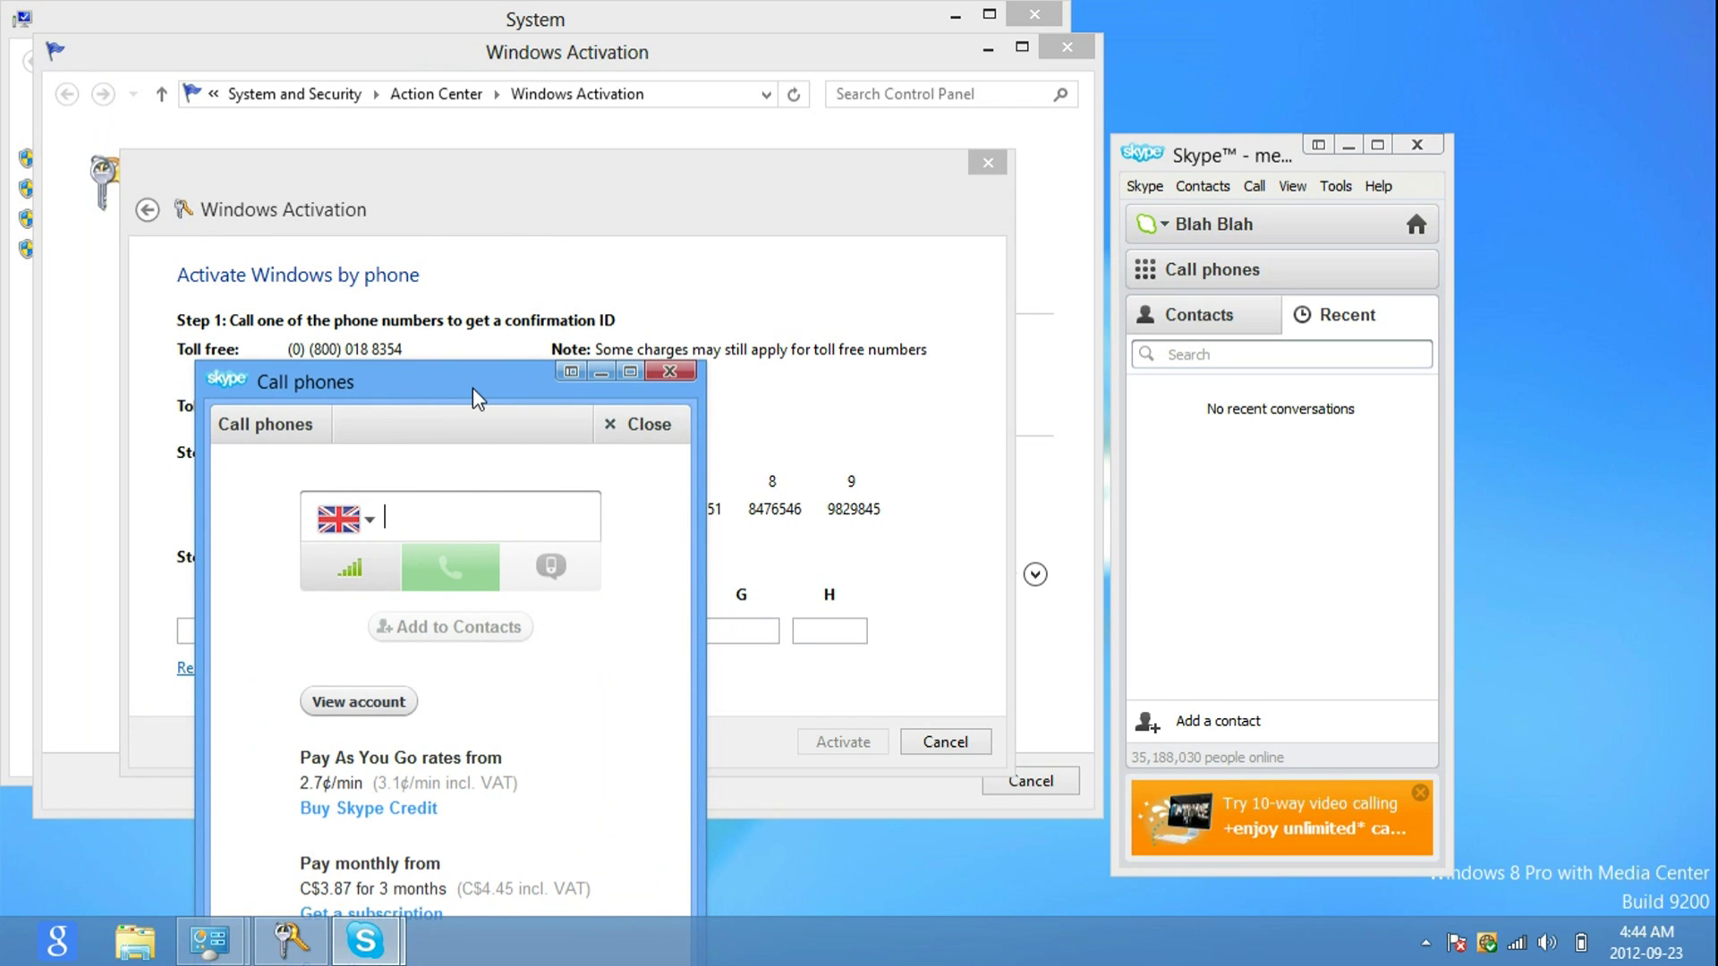
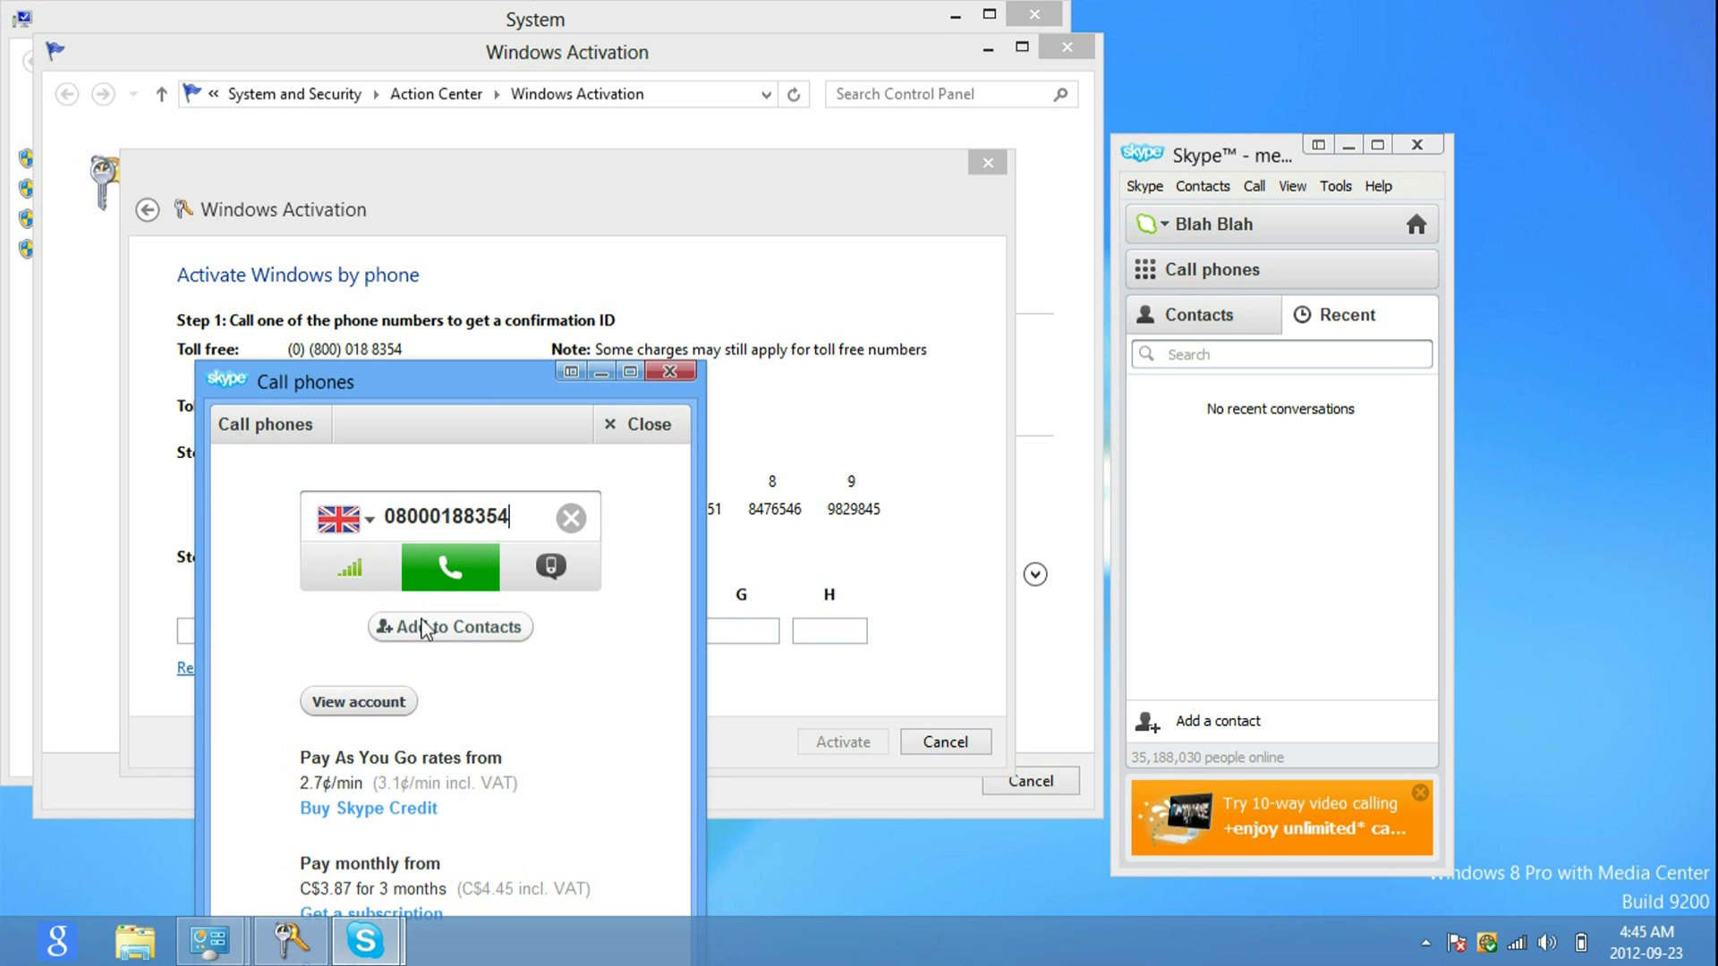
{"action": "left_click", "coordinate": [448, 560]}
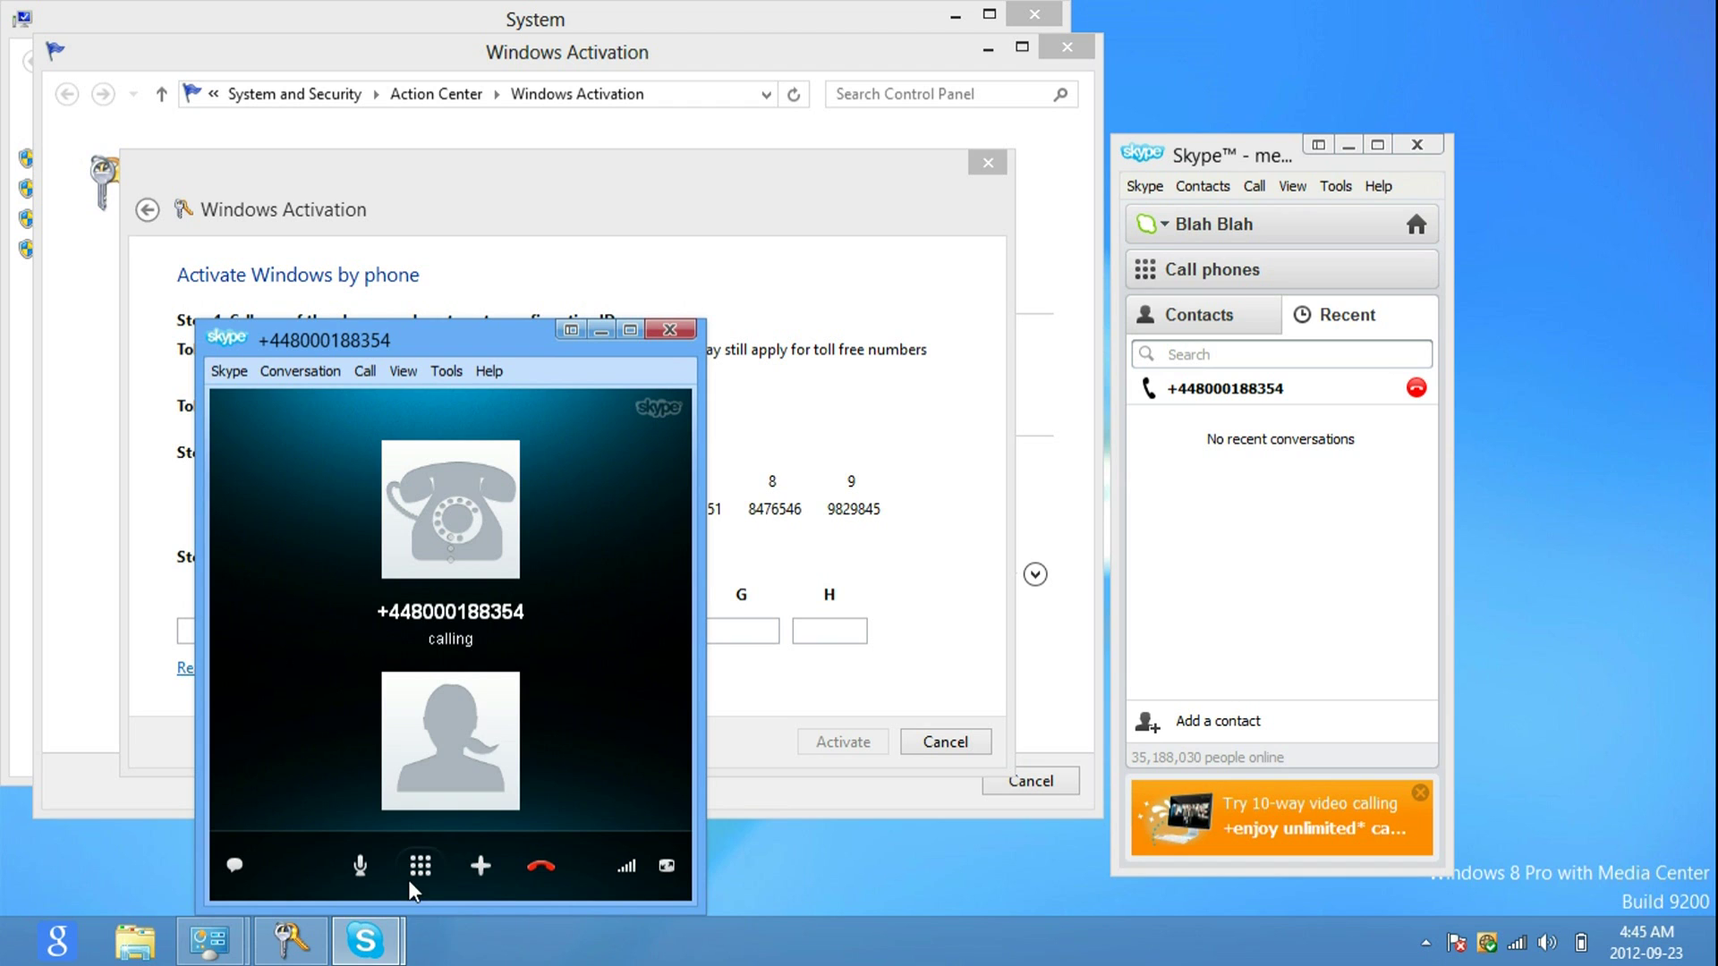
- Show the dial pad, close the main Skype window, and move the call beside the activation dialog
{"action": "left_click", "coordinate": [420, 867]}
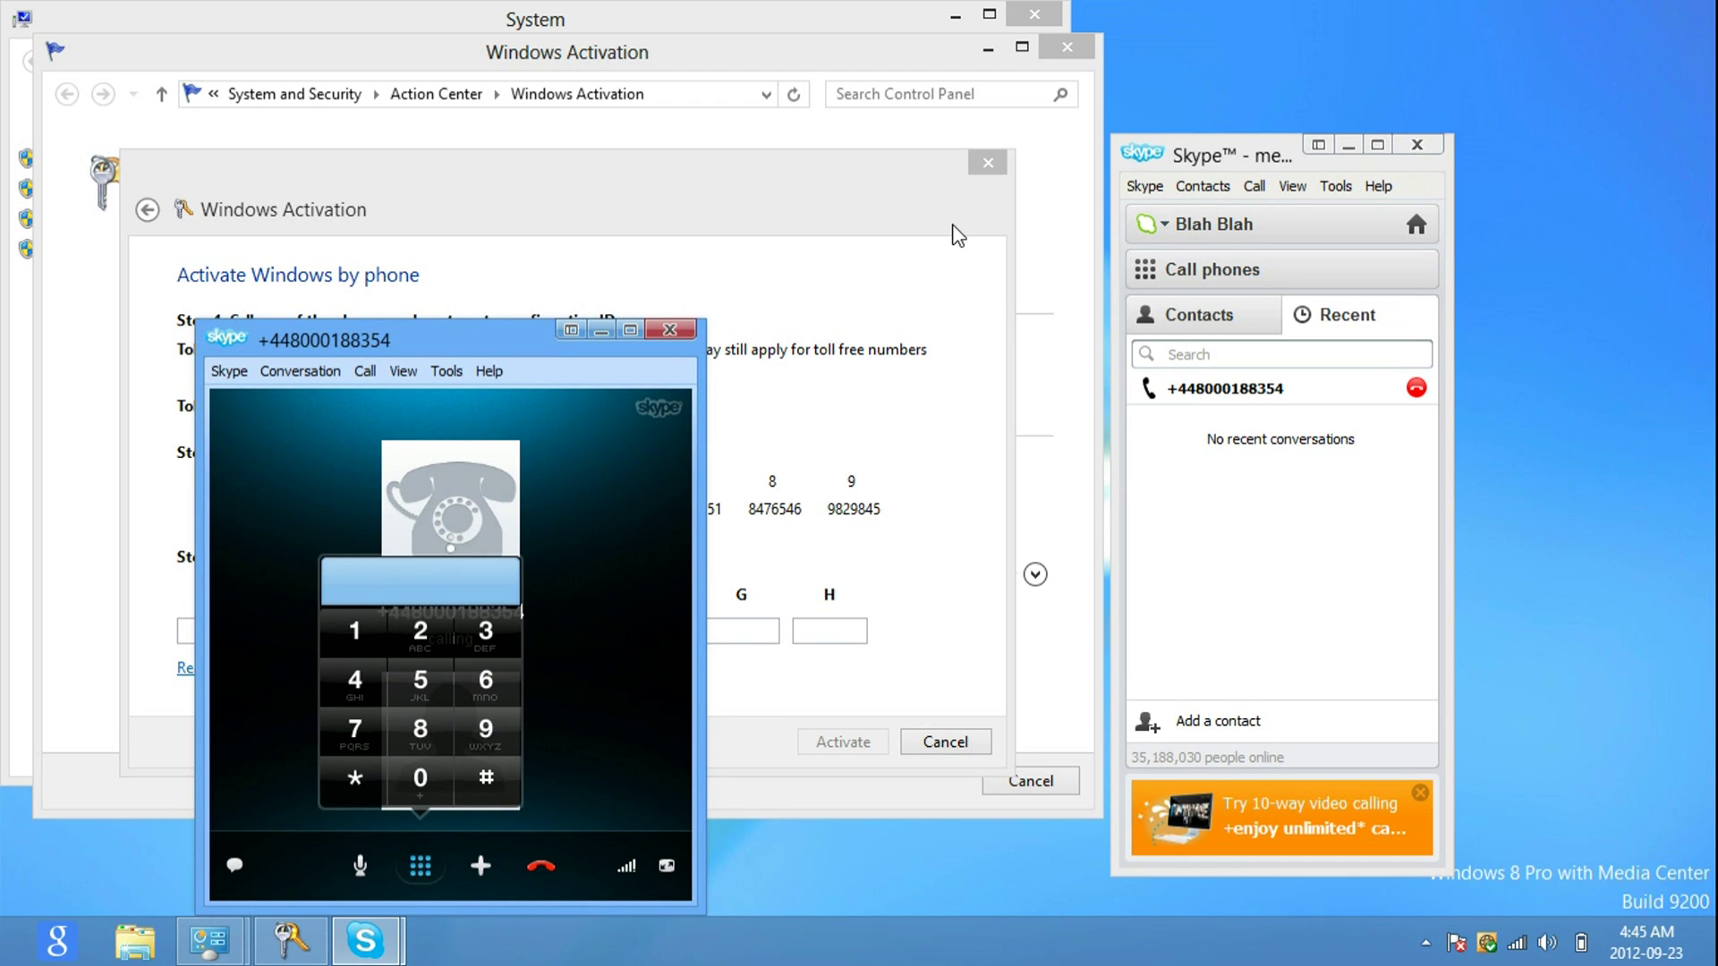
{"action": "left_click", "coordinate": [1397, 147]}
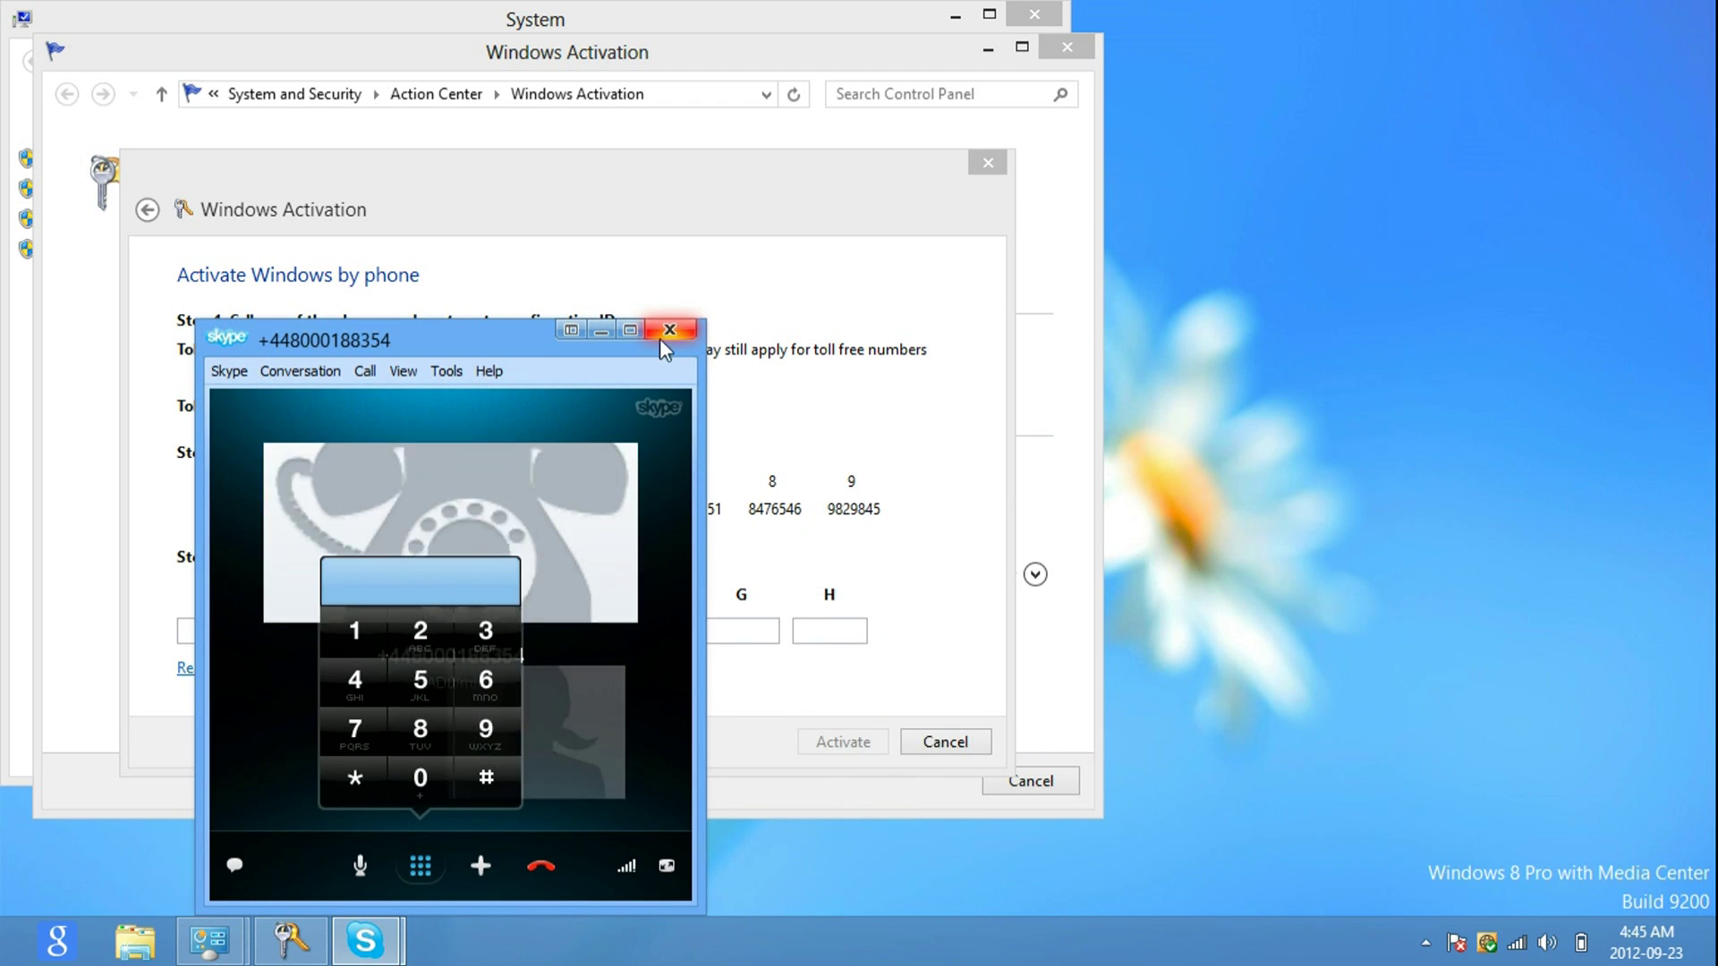
{"action": "mouse_move", "coordinate": [482, 342]}
{"action": "left_mouse_down"}
{"action": "mouse_move", "coordinate": [1082, 266]}
{"action": "mouse_move", "coordinate": [1209, 218]}
{"action": "left_mouse_up"}
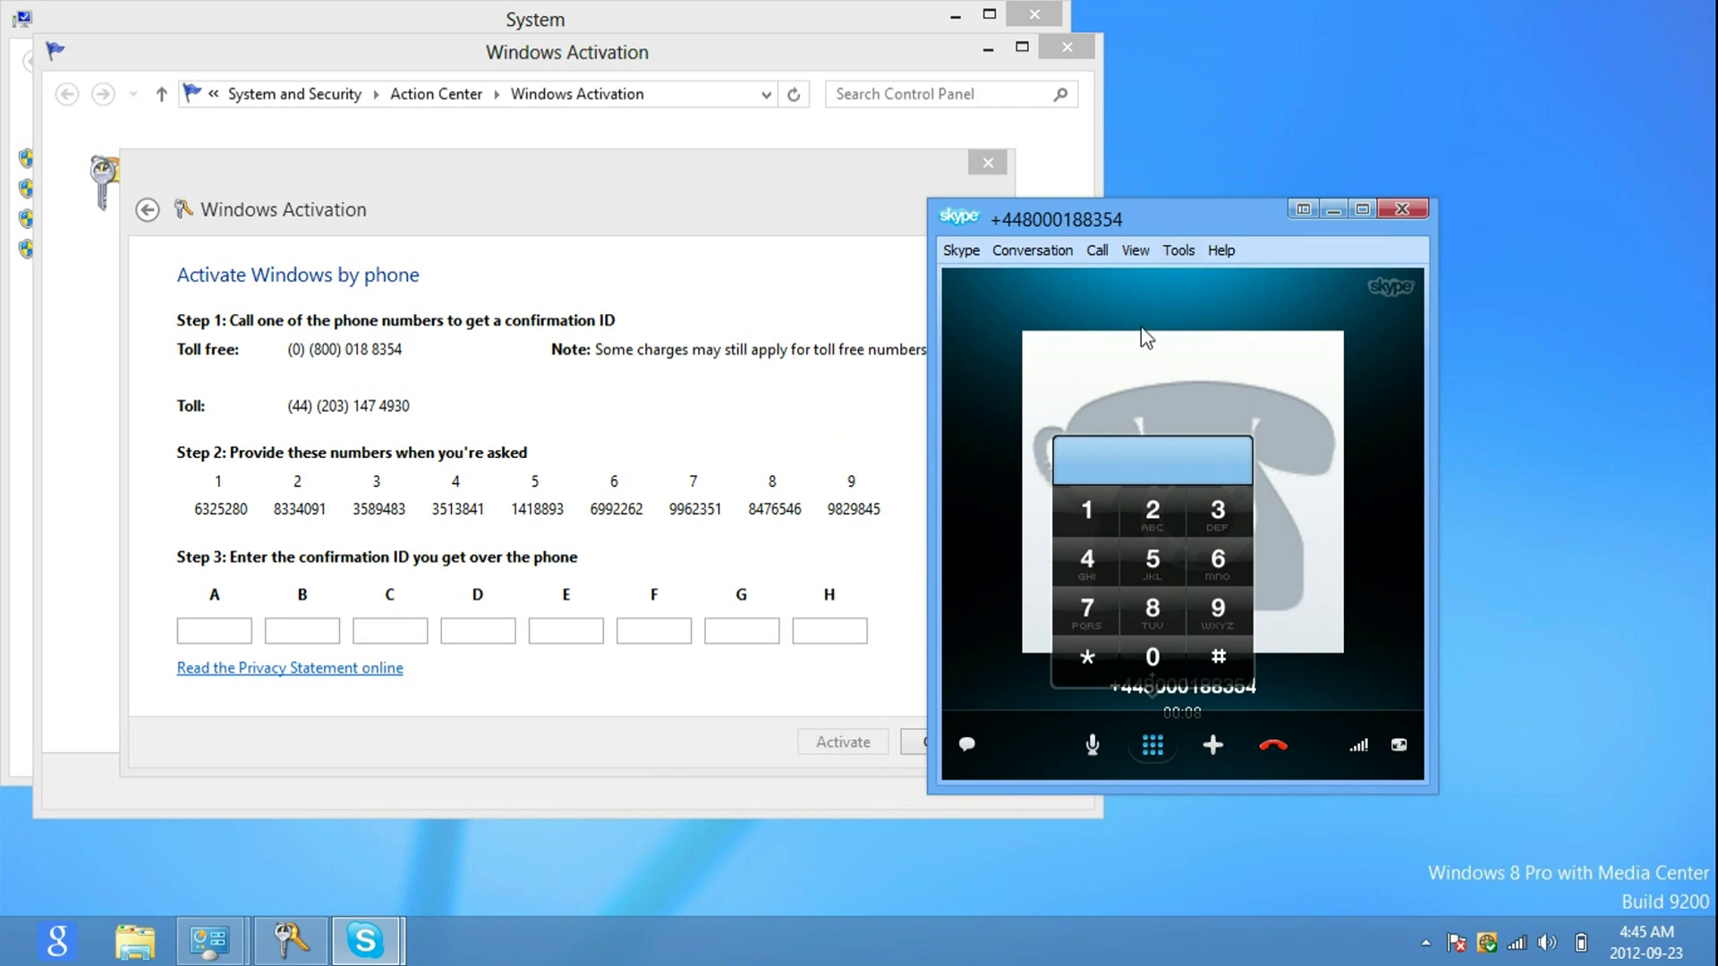
{"action": "left_click", "coordinate": [1089, 512]}
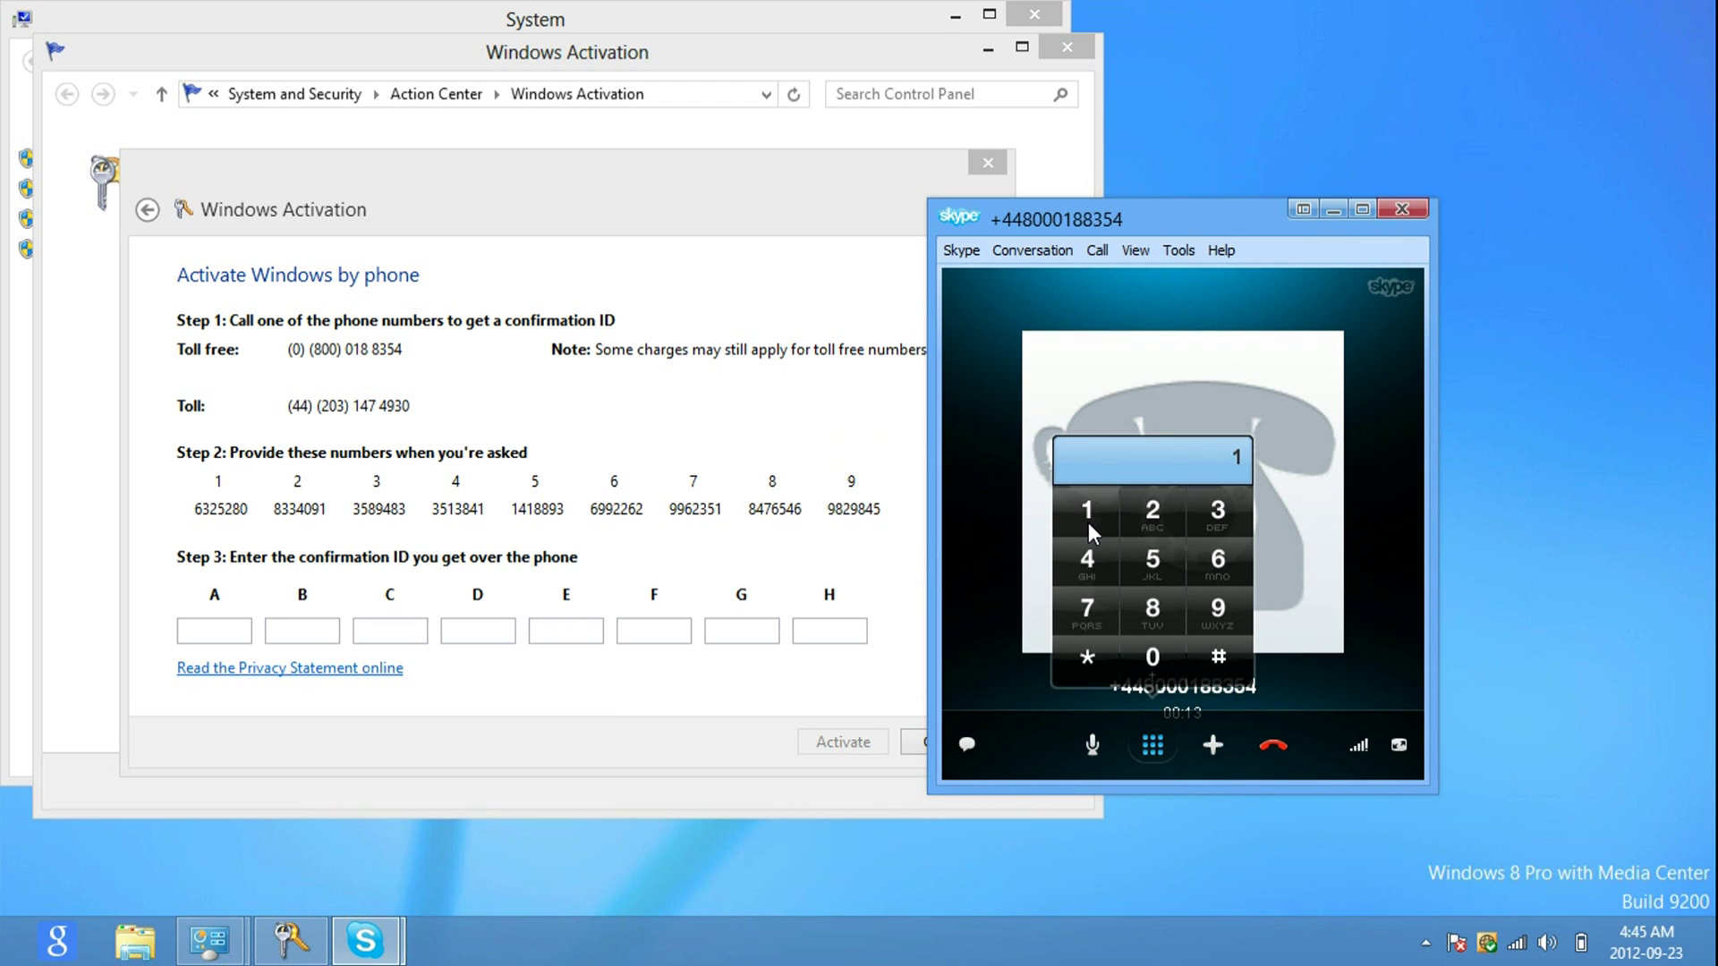
{"action": "left_click", "coordinate": [1223, 660]}
{"action": "double_click", "coordinate": [230, 502]}
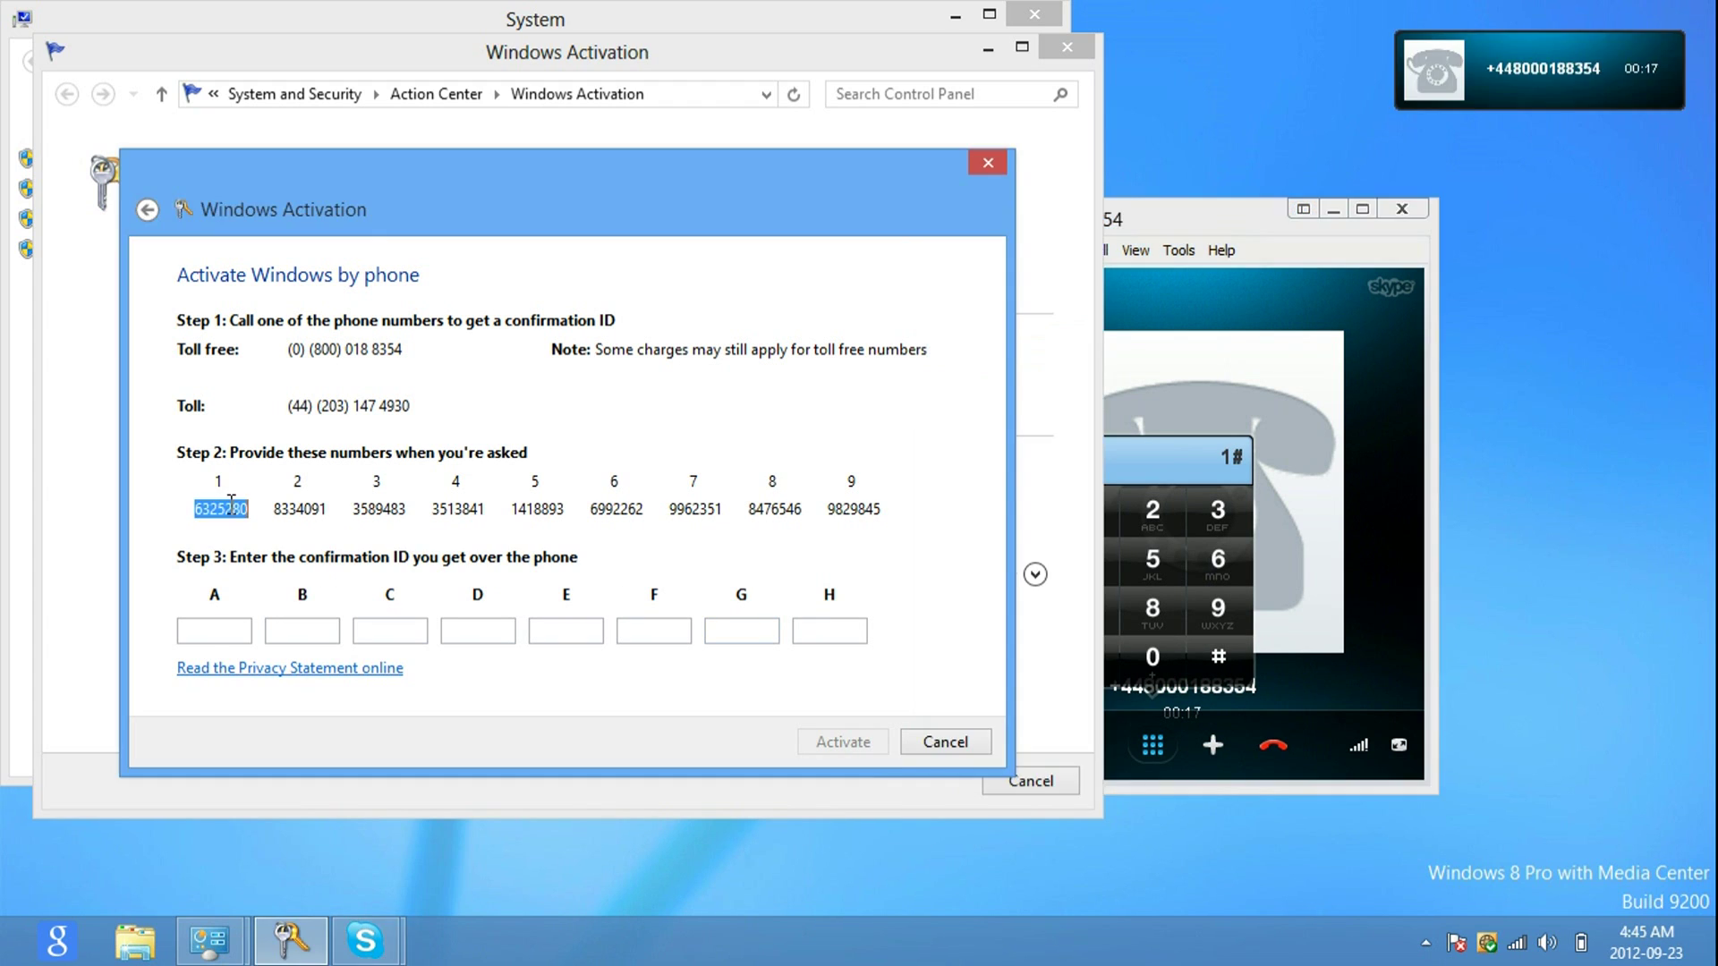
{"action": "left_click", "coordinate": [1207, 223]}
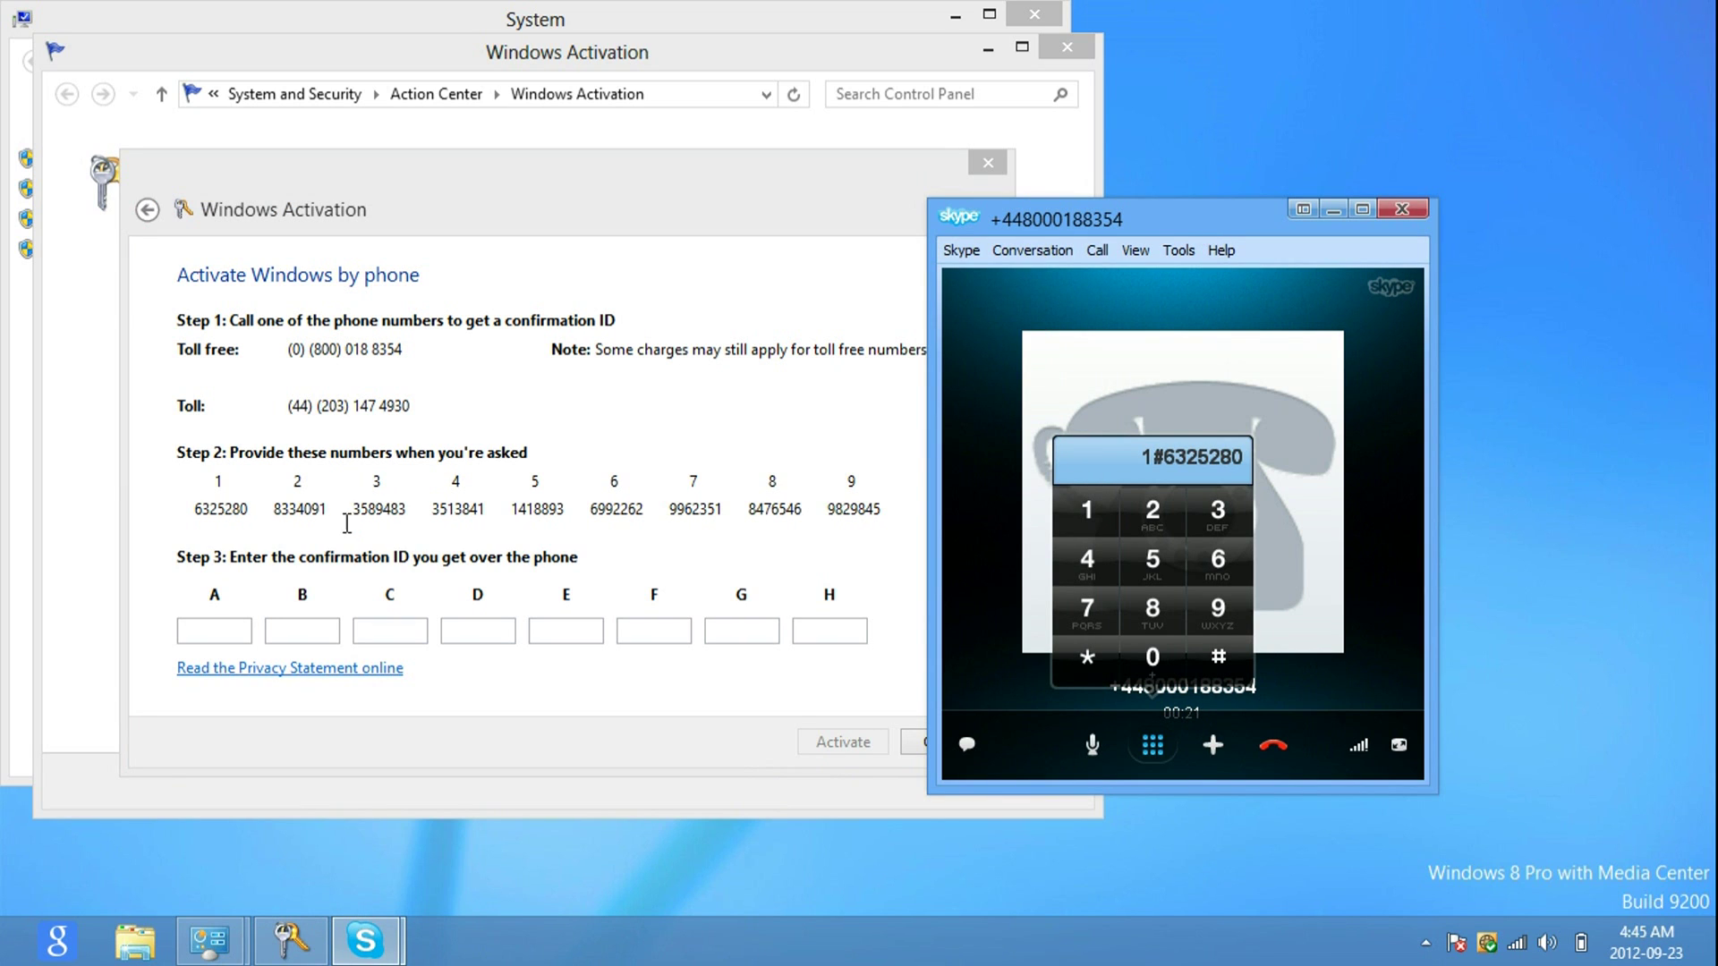
{"action": "double_click", "coordinate": [298, 509]}
{"action": "key", "text": "ctrl+c"}
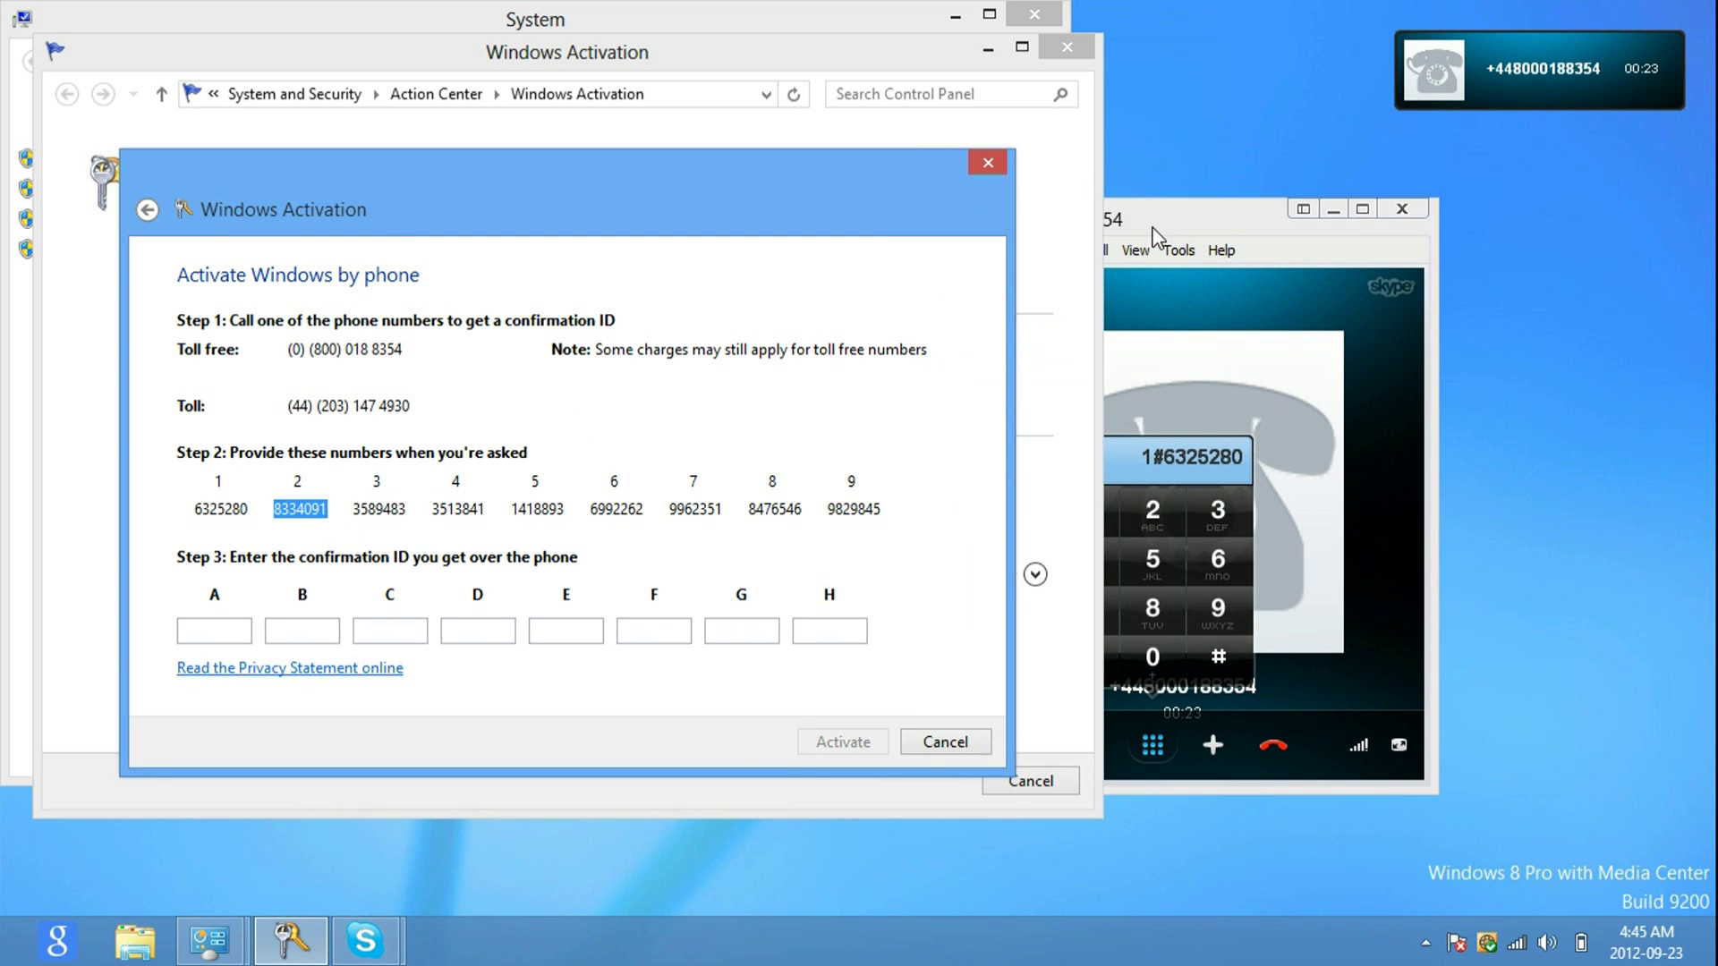
{"action": "left_click", "coordinate": [1154, 229]}
{"action": "key", "text": "ctrl+v"}
{"action": "double_click", "coordinate": [379, 510]}
{"action": "key", "text": "ctrl+c"}
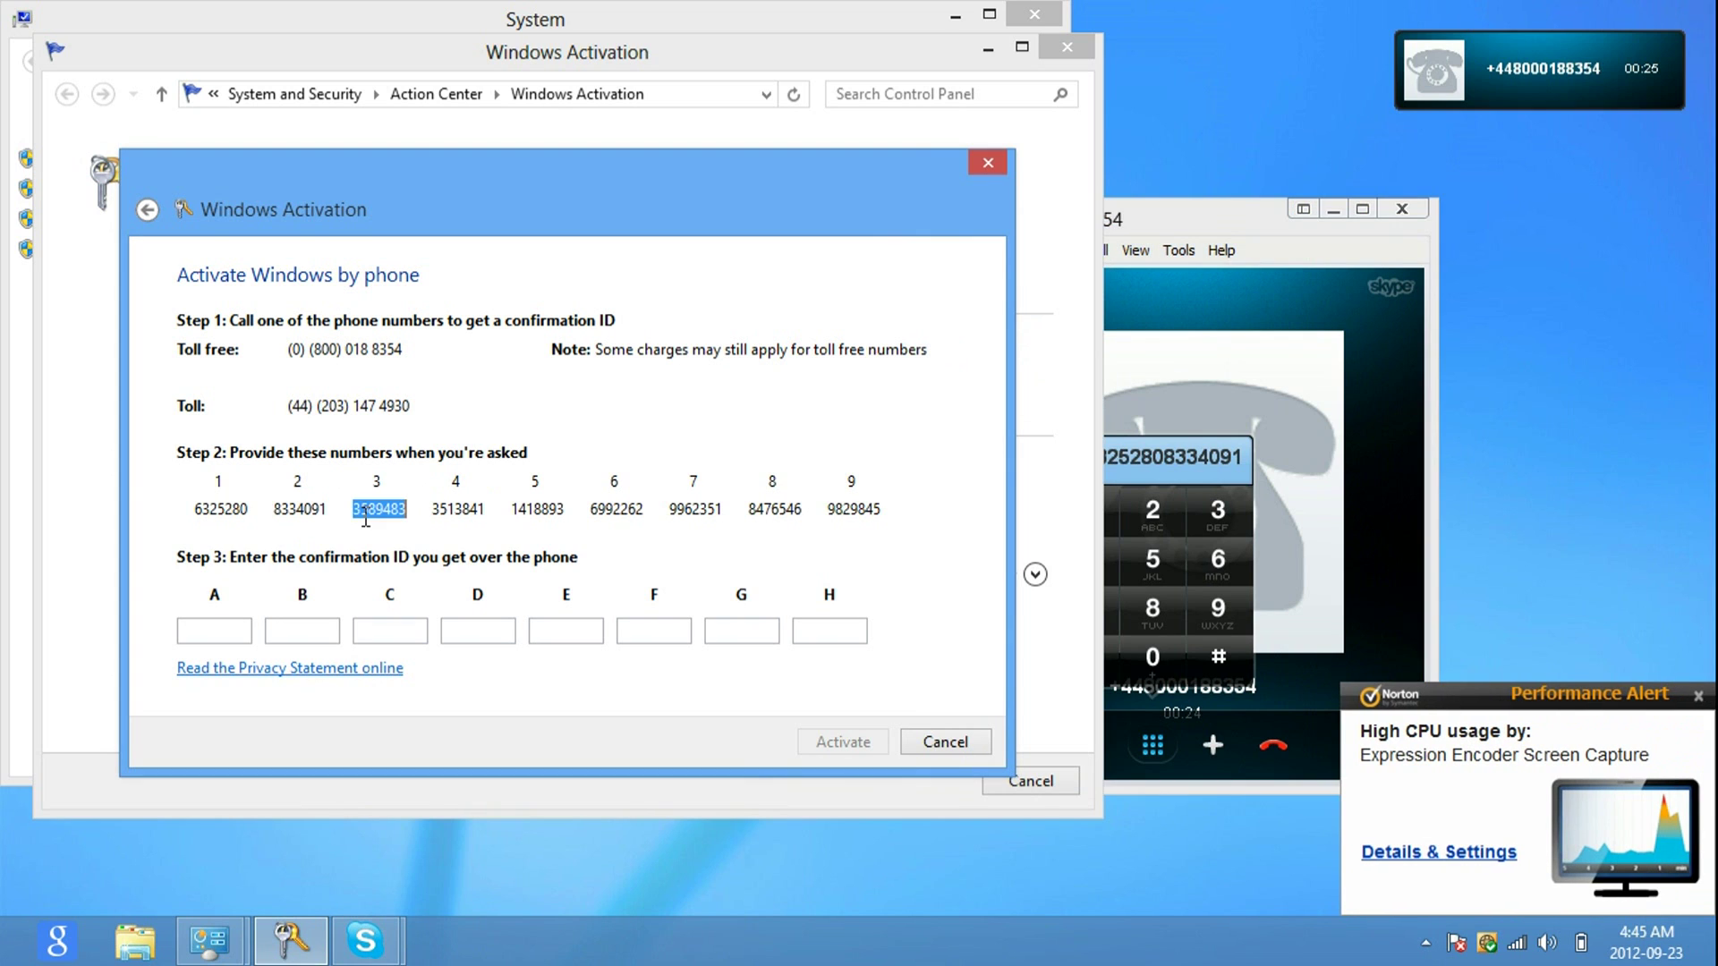
{"action": "left_click", "coordinate": [1114, 295]}
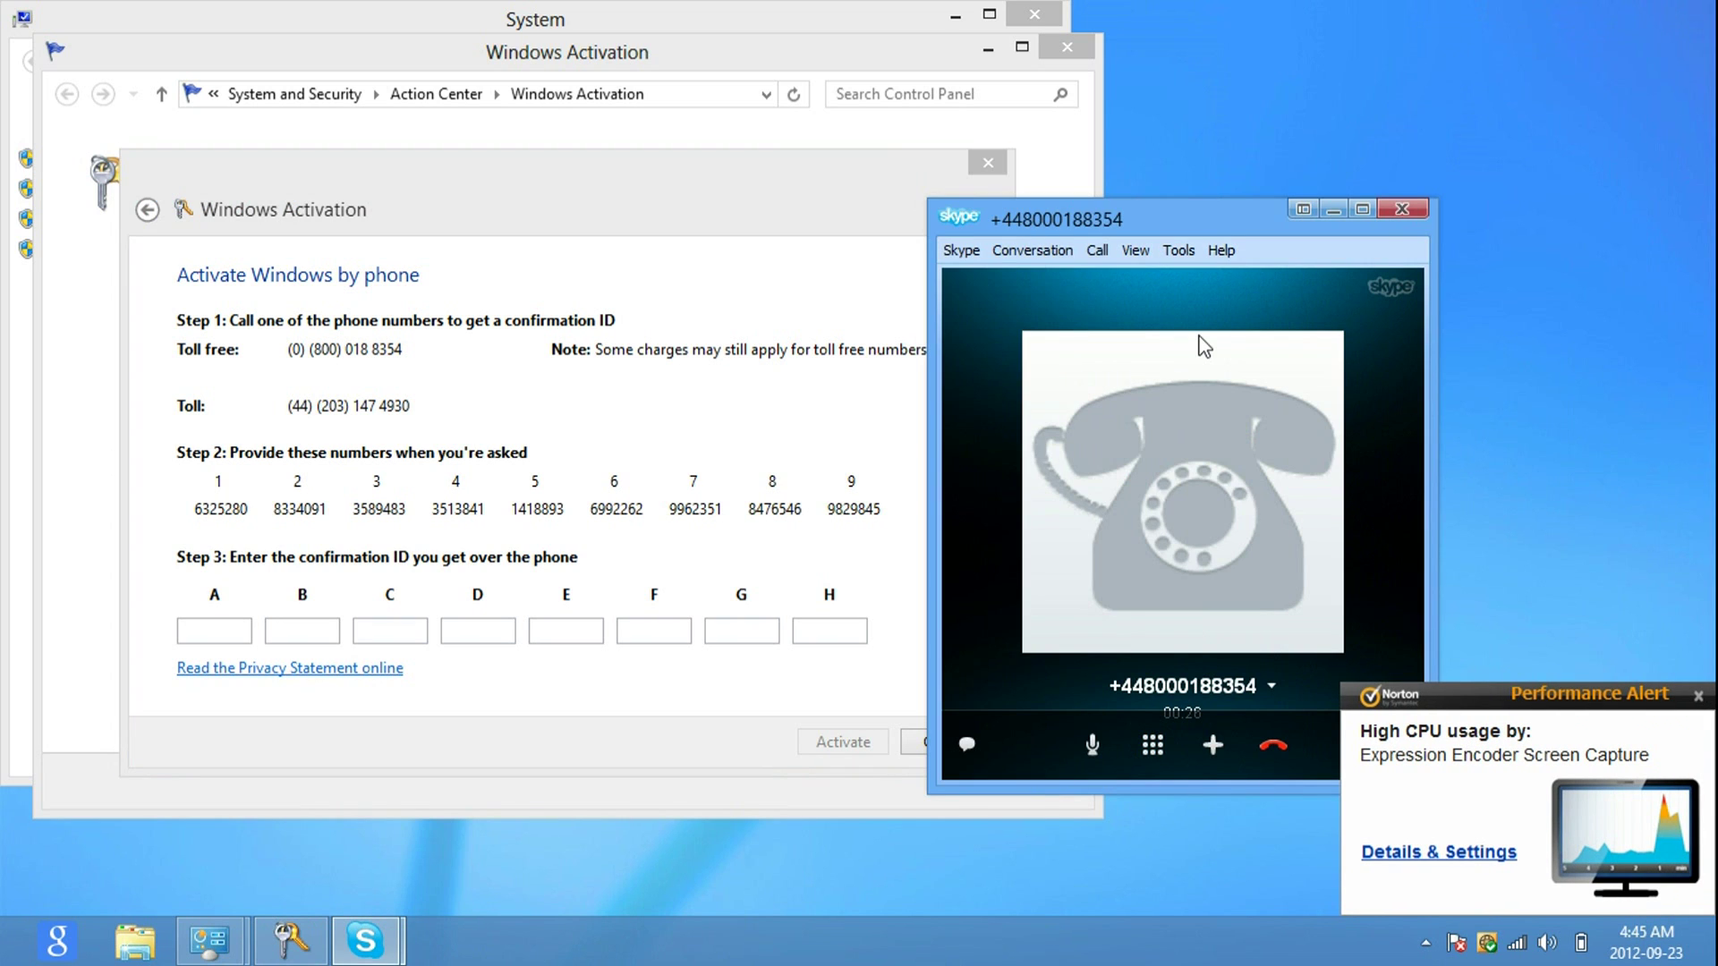
{"action": "left_click", "coordinate": [1152, 746]}
{"action": "key", "text": "ctrl+v"}
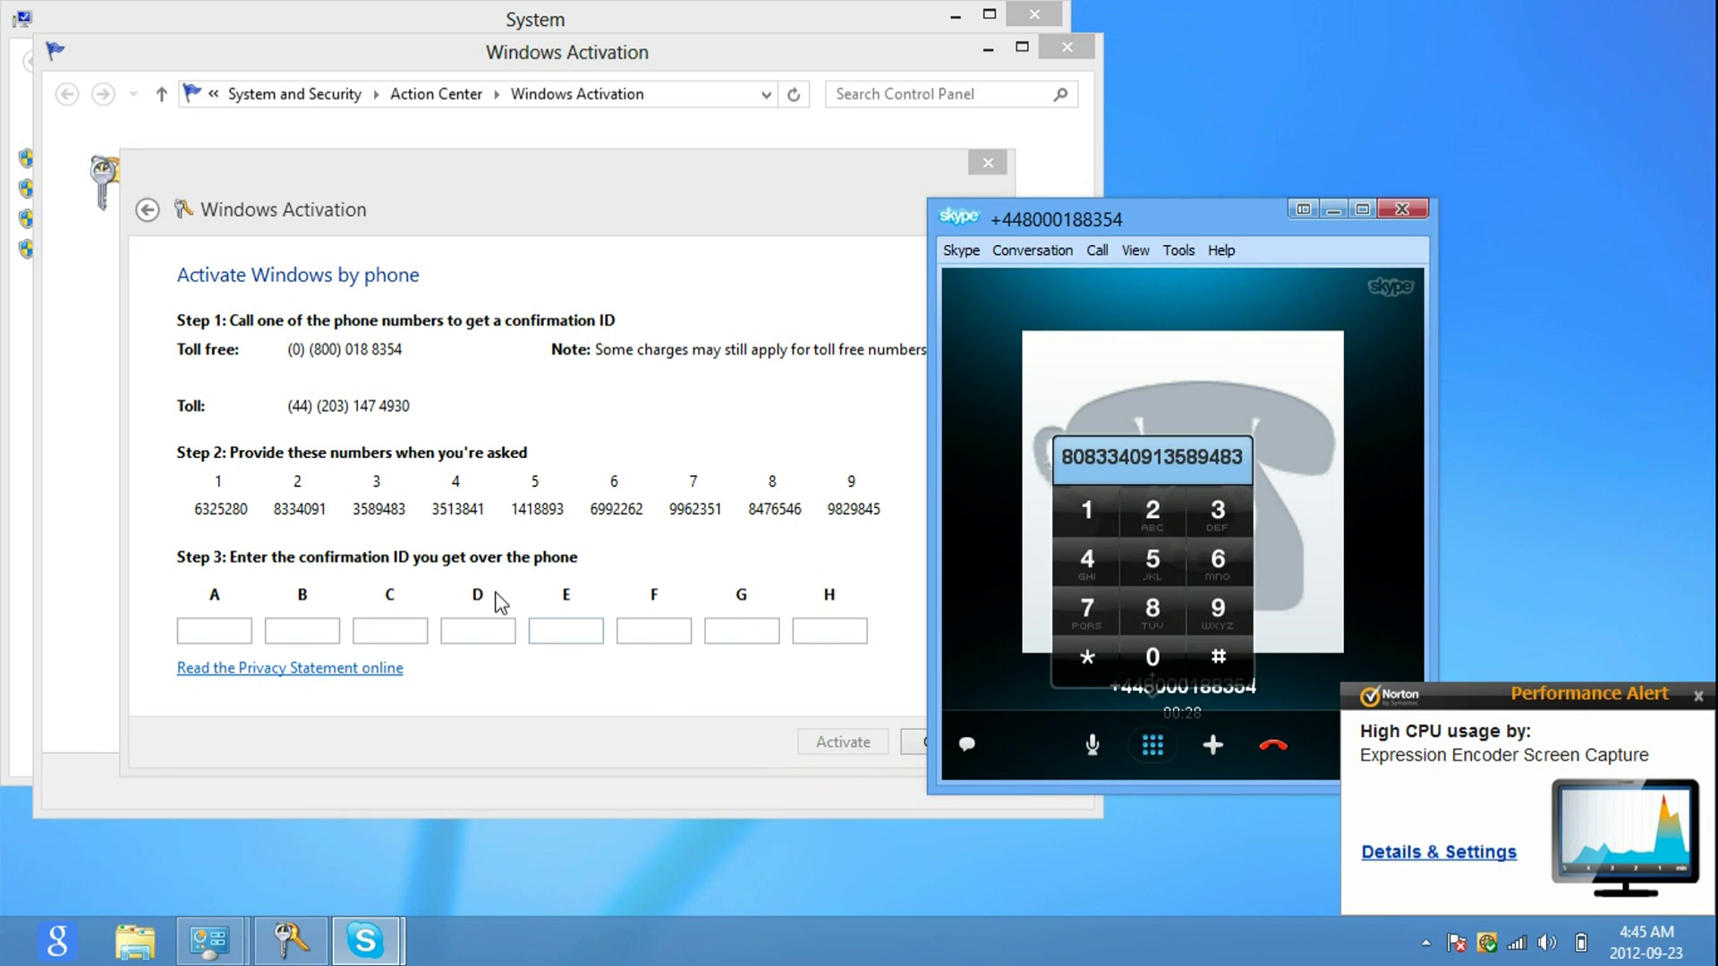
{"action": "double_click", "coordinate": [458, 509]}
{"action": "key", "text": "ctrl+c"}
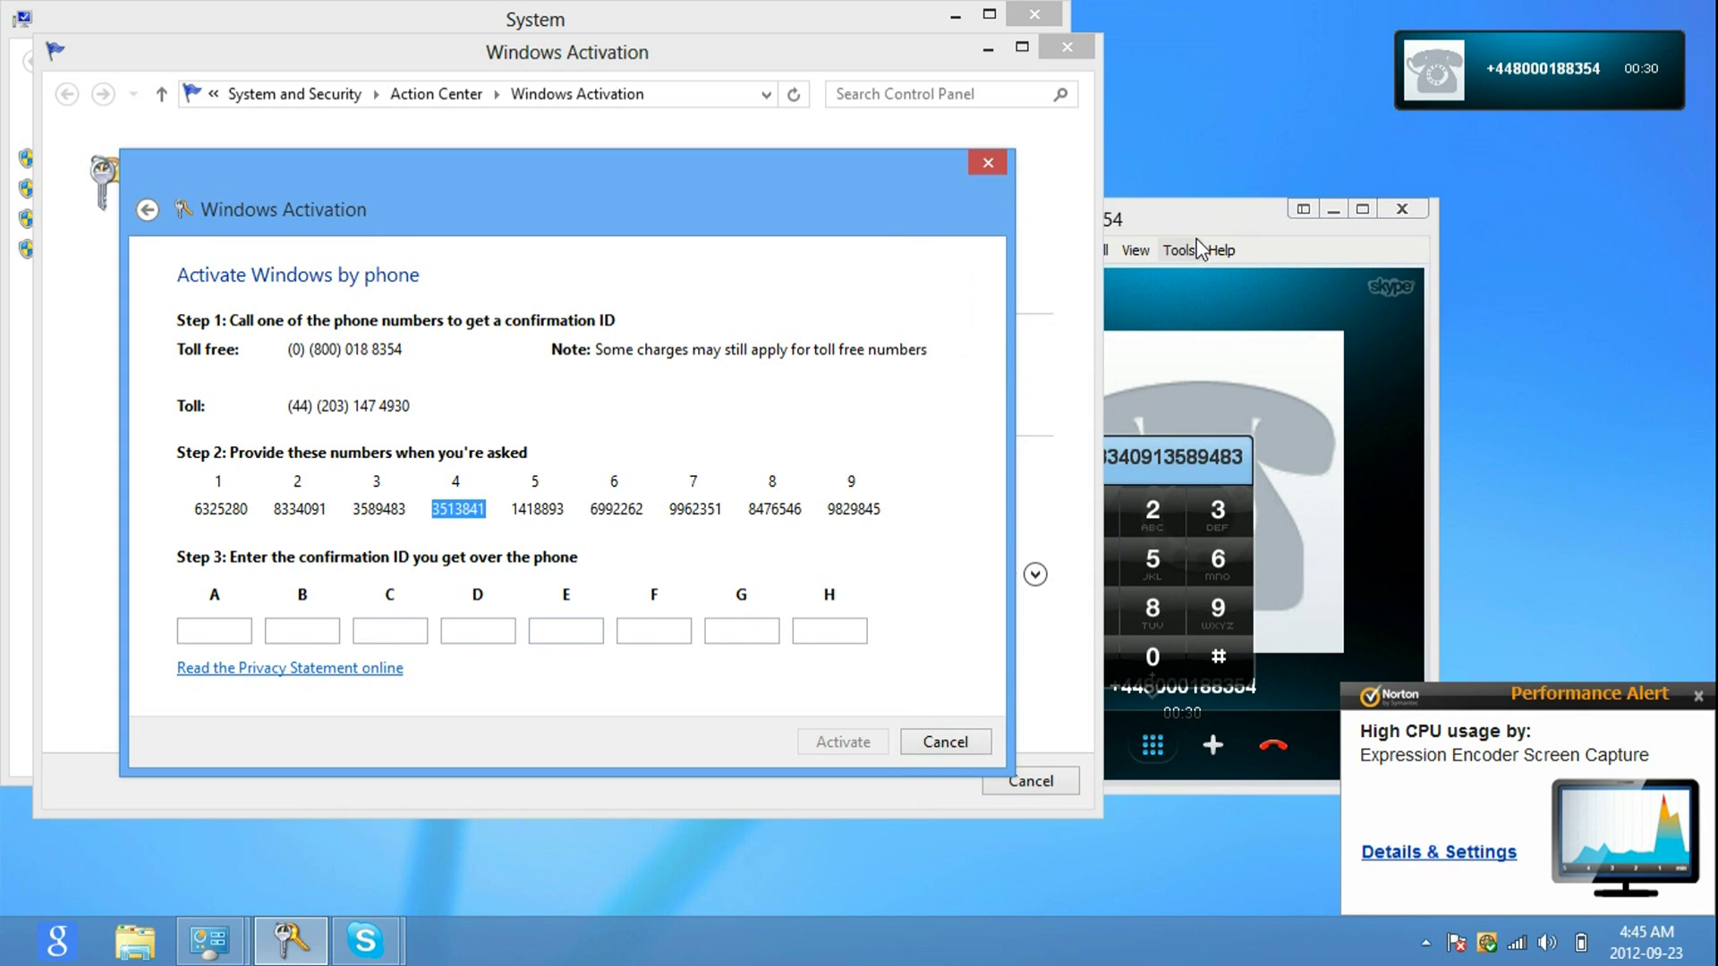
{"action": "left_click", "coordinate": [1199, 229]}
{"action": "key", "text": "ctrl+v"}
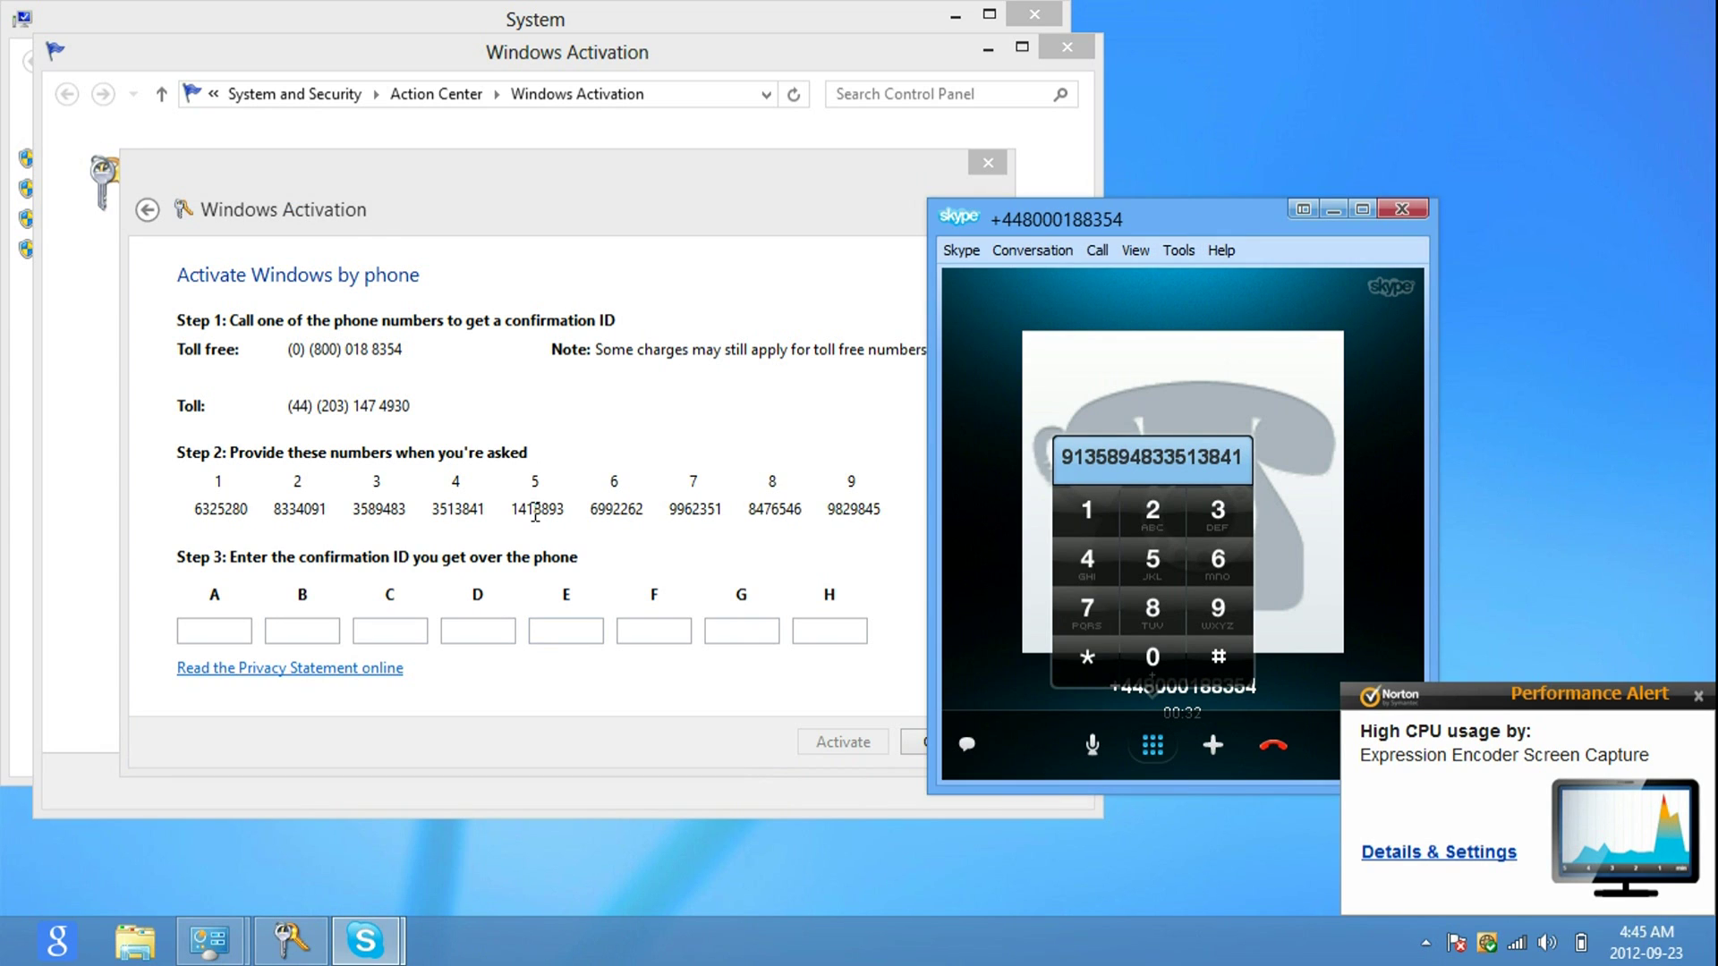
{"action": "double_click", "coordinate": [537, 508]}
{"action": "key", "text": "ctrl+c"}
{"action": "left_click", "coordinate": [1194, 228]}
{"action": "key", "text": "ctrl+v"}
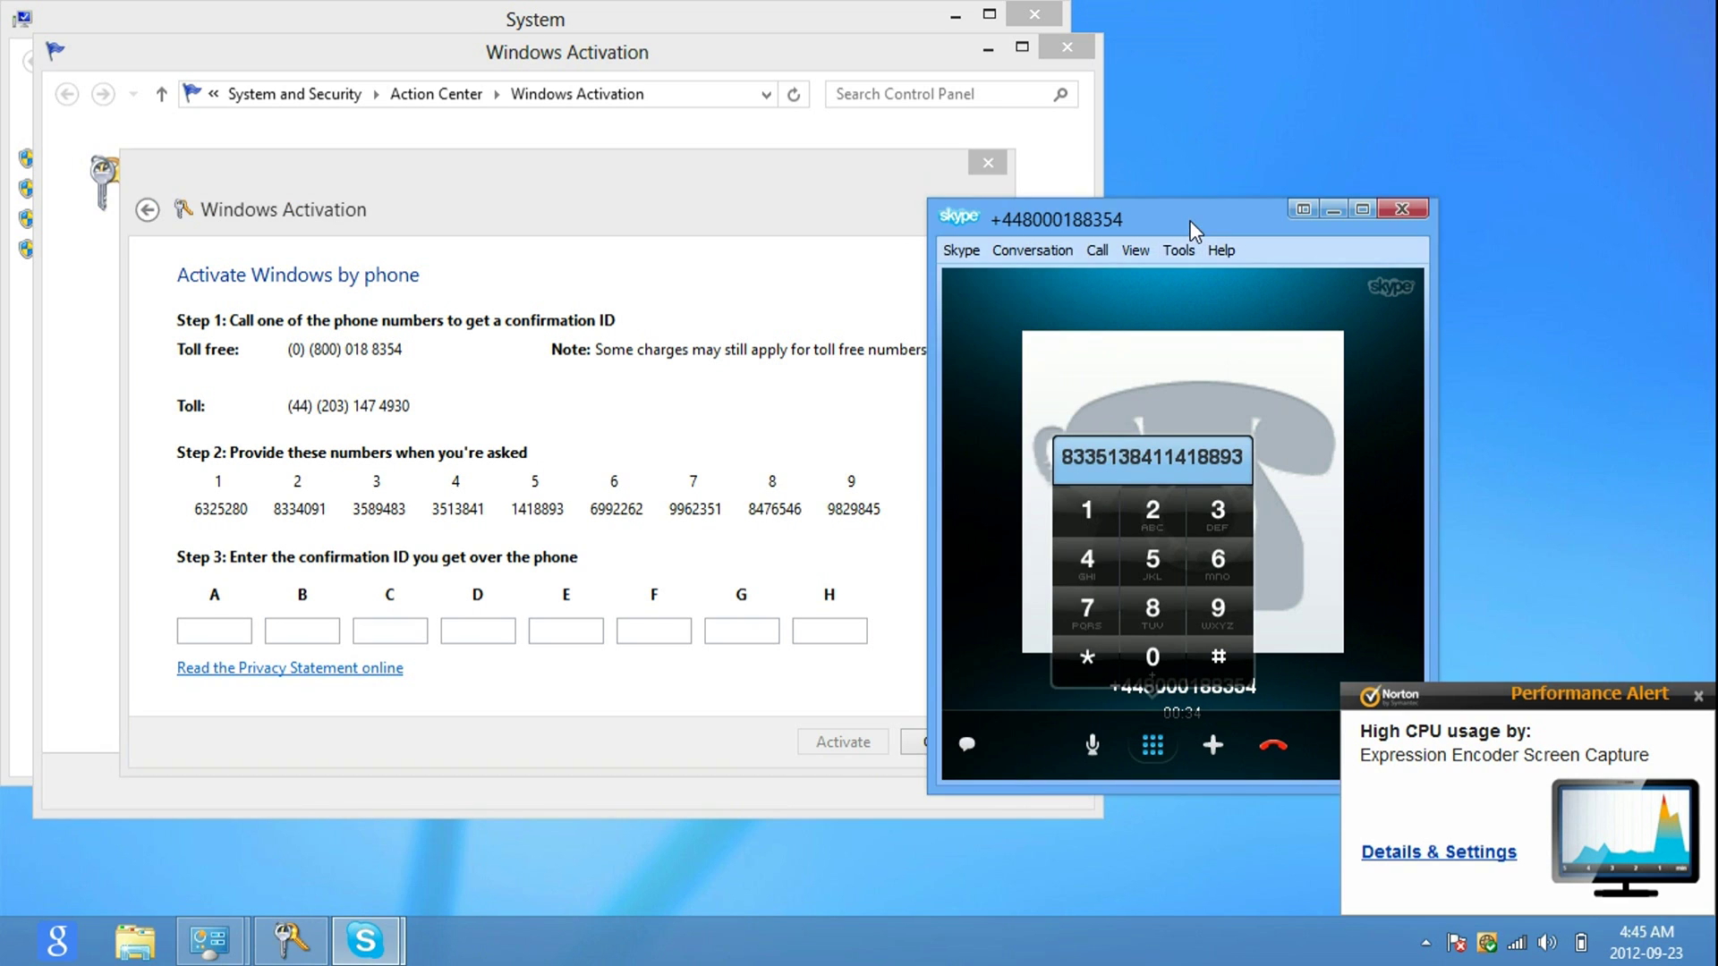
{"action": "double_click", "coordinate": [616, 508]}
{"action": "key", "text": "ctrl+c"}
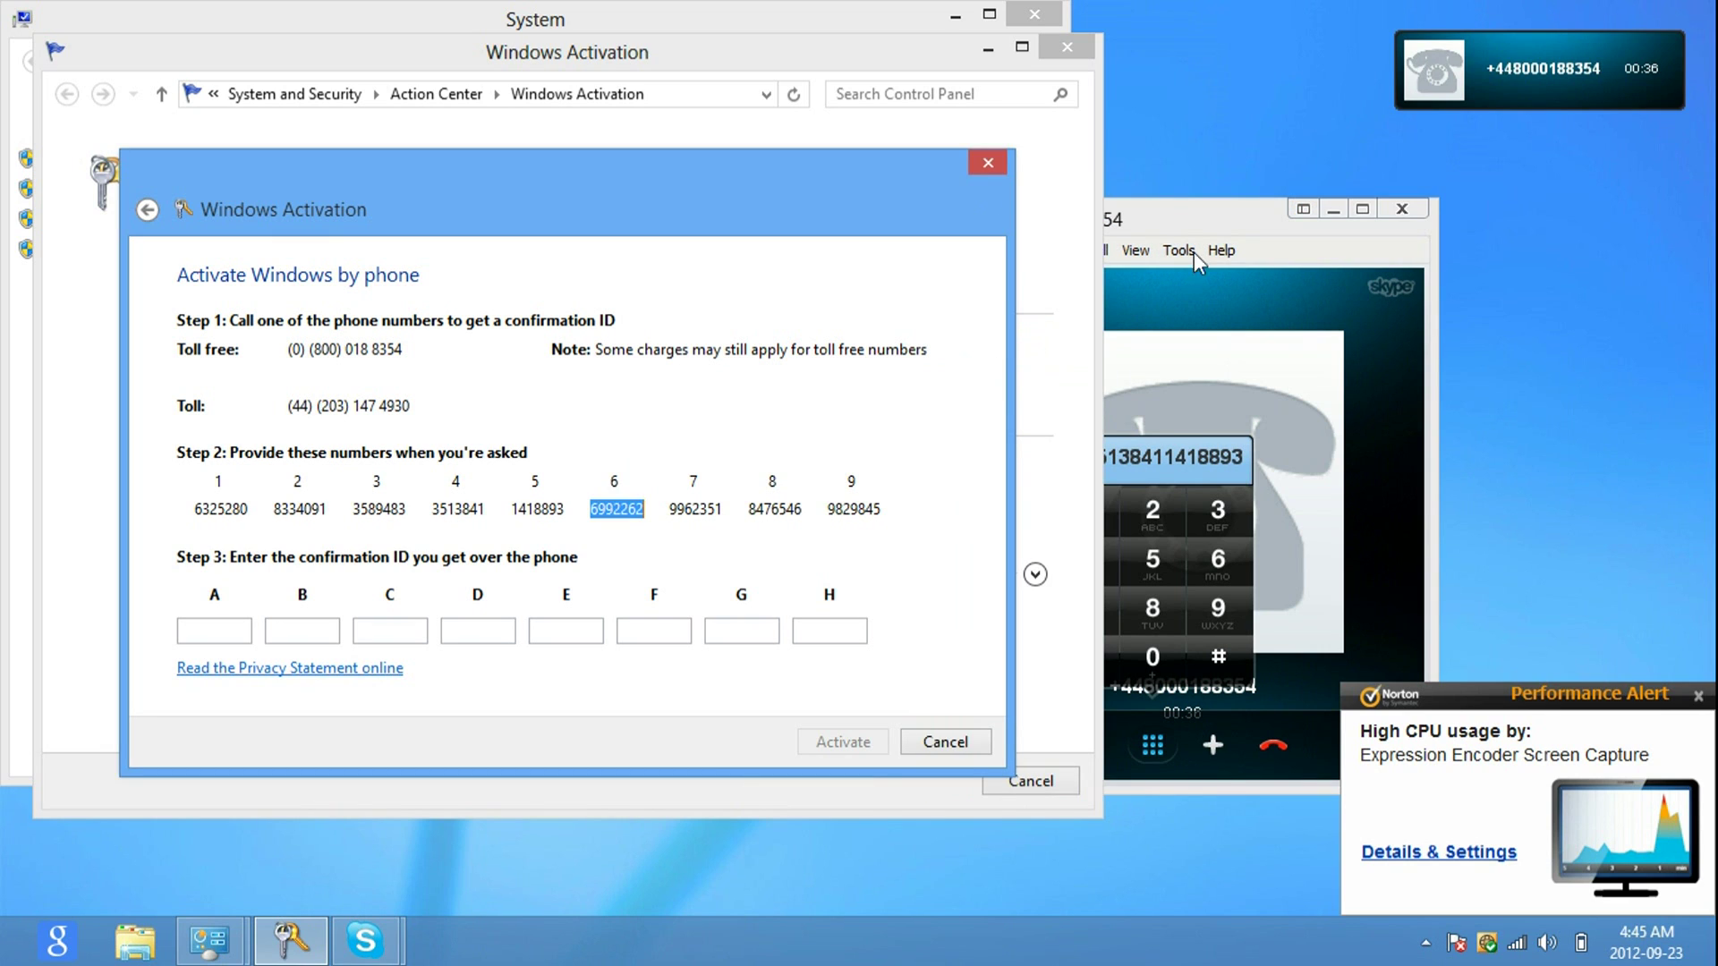
{"action": "left_click", "coordinate": [1222, 236]}
{"action": "key", "text": "ctrl+v"}
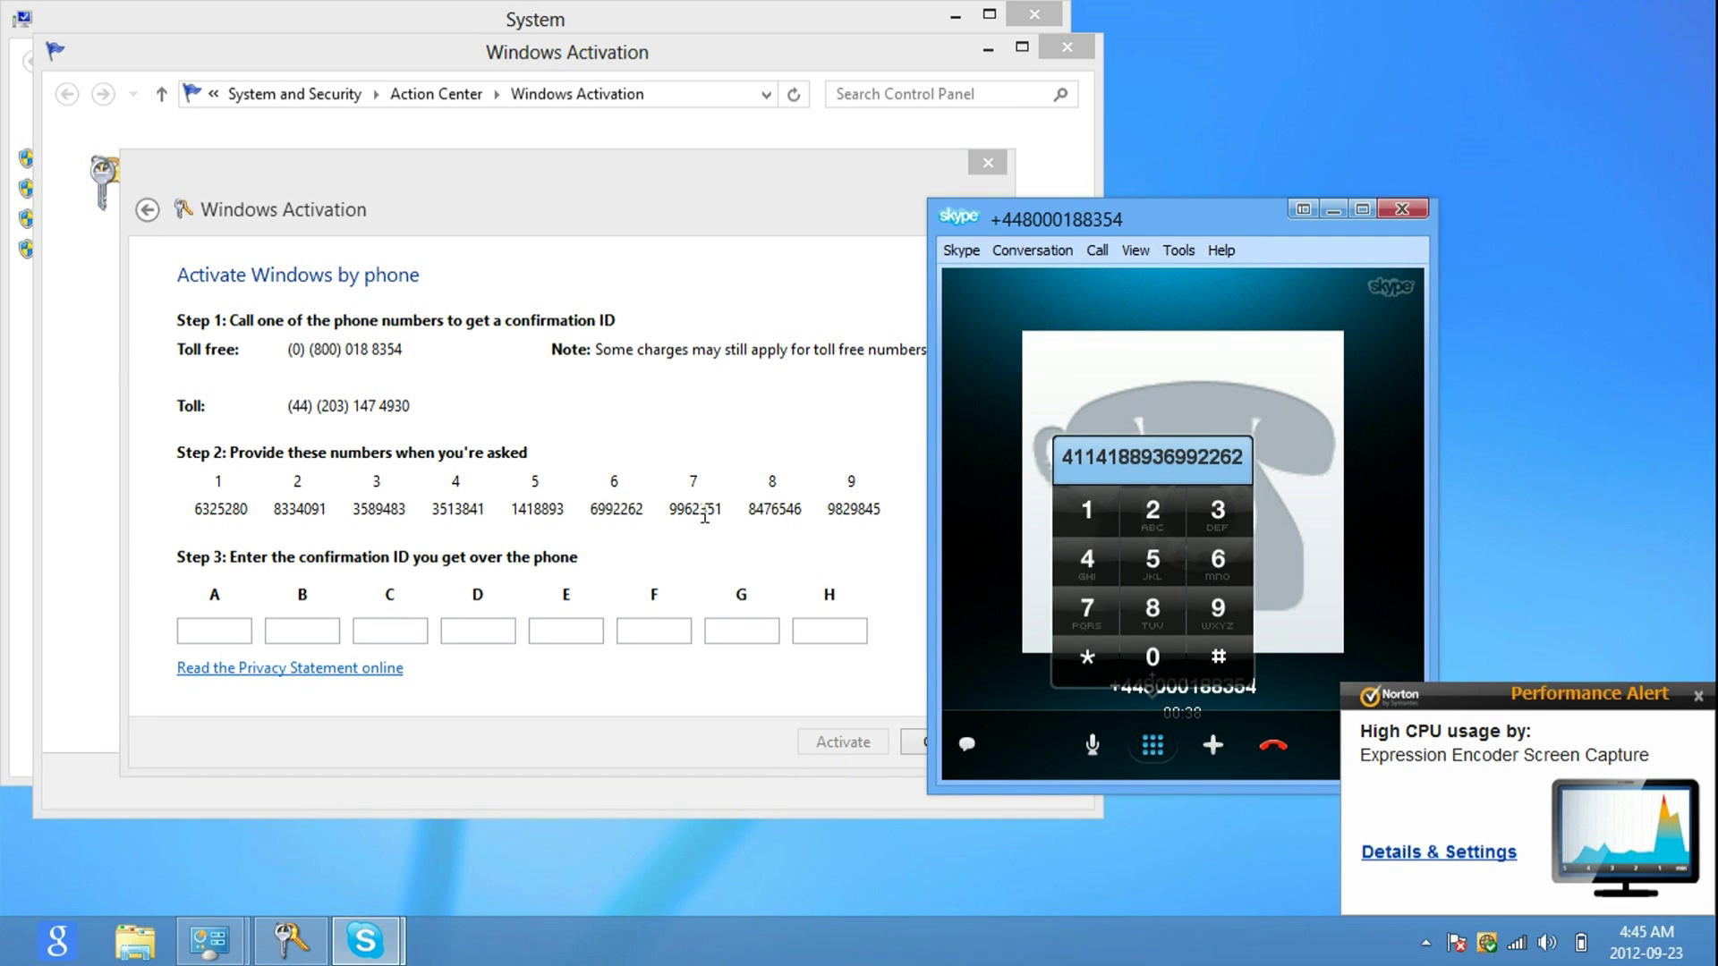
- Dial installation ID groups 7, 8 and 9 into the call
{"action": "double_click", "coordinate": [696, 509]}
{"action": "key", "text": "ctrl+c"}
{"action": "left_click", "coordinate": [1202, 204]}
{"action": "key", "text": "ctrl+v"}
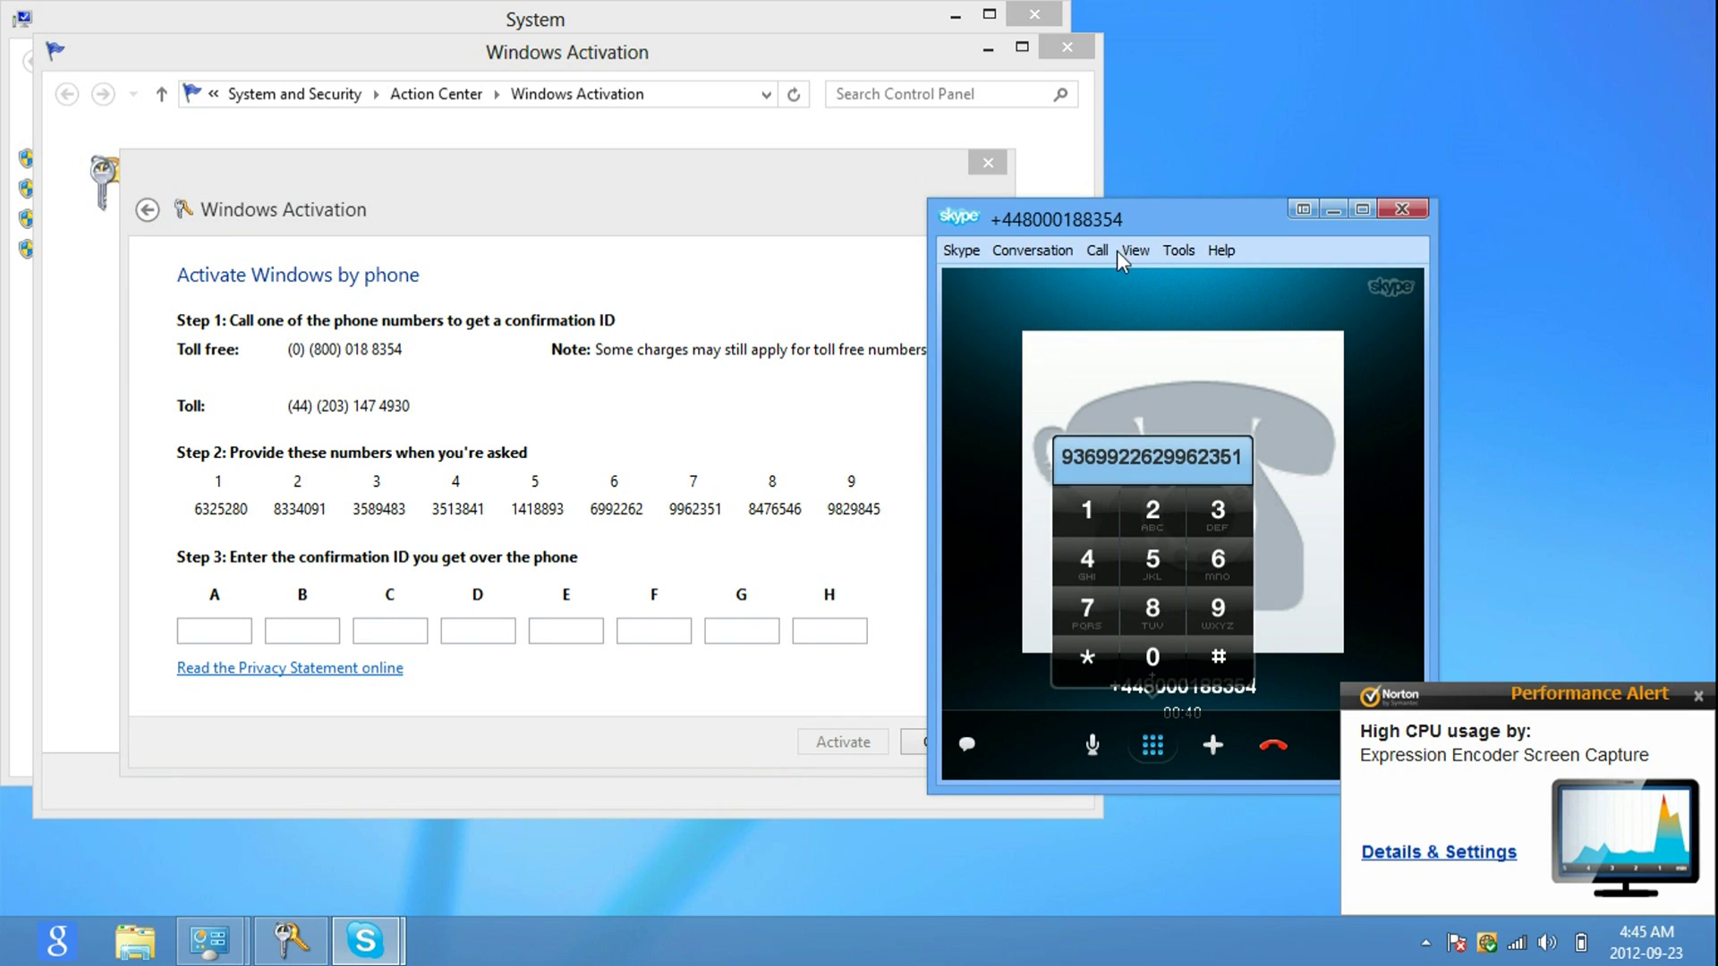
{"action": "left_click", "coordinate": [776, 510]}
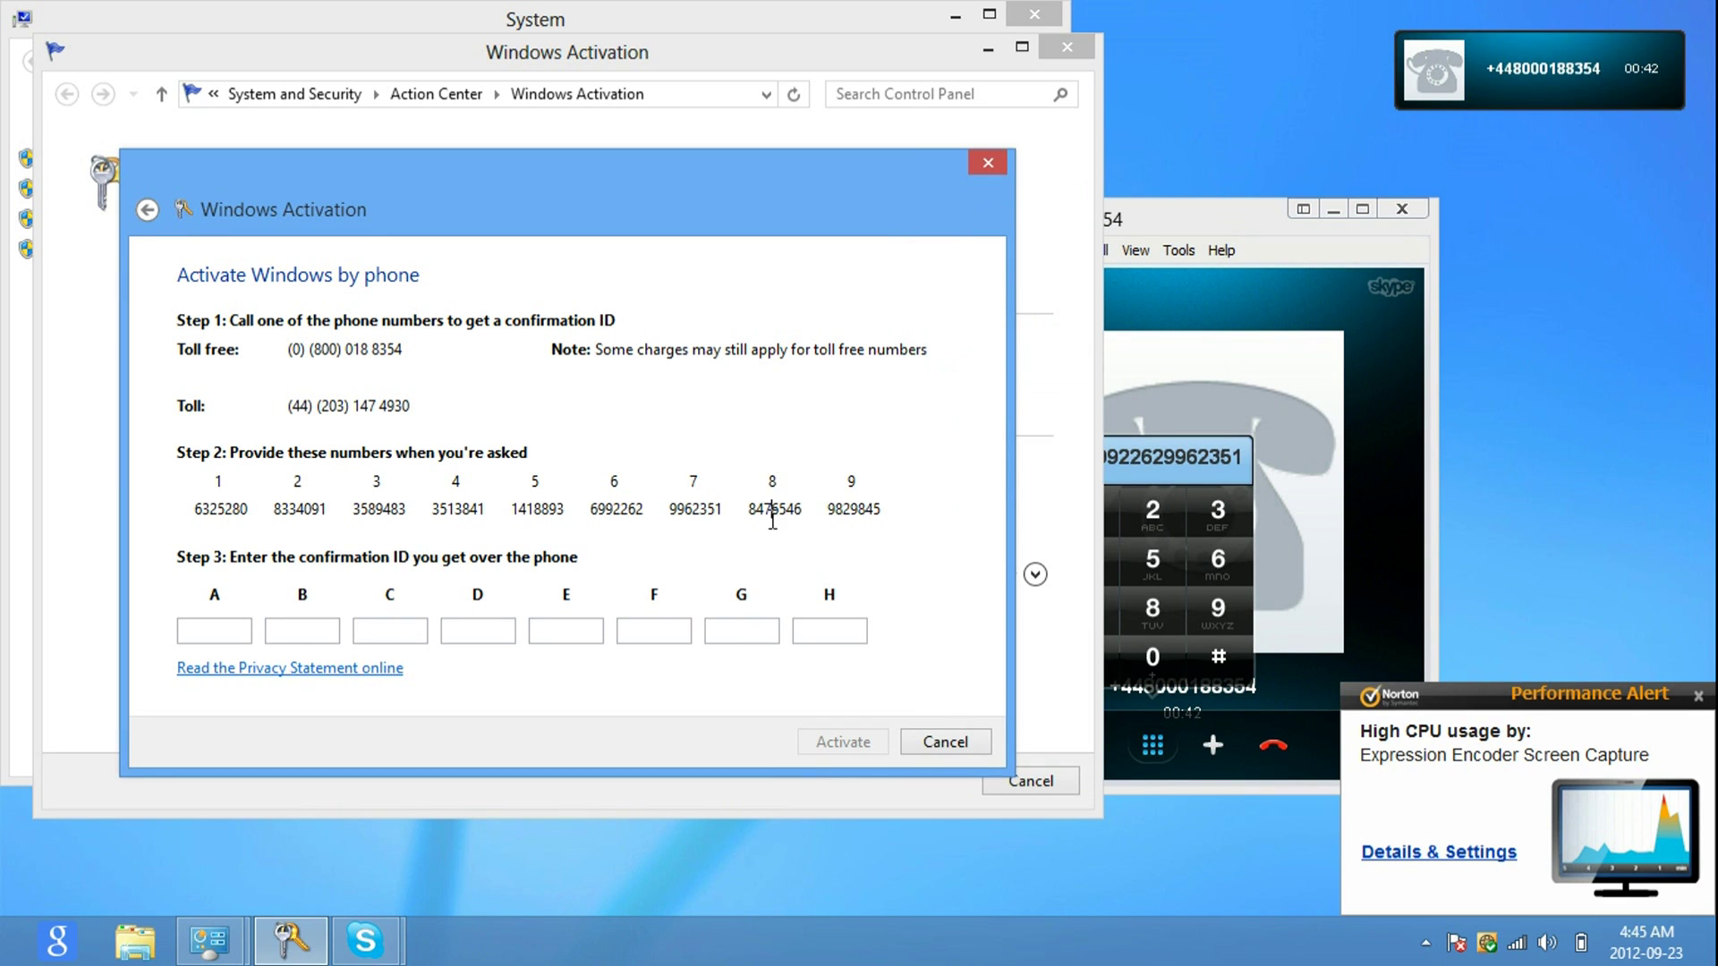
{"action": "double_click", "coordinate": [775, 511]}
{"action": "key", "text": "ctrl+c"}
{"action": "left_click", "coordinate": [1193, 223]}
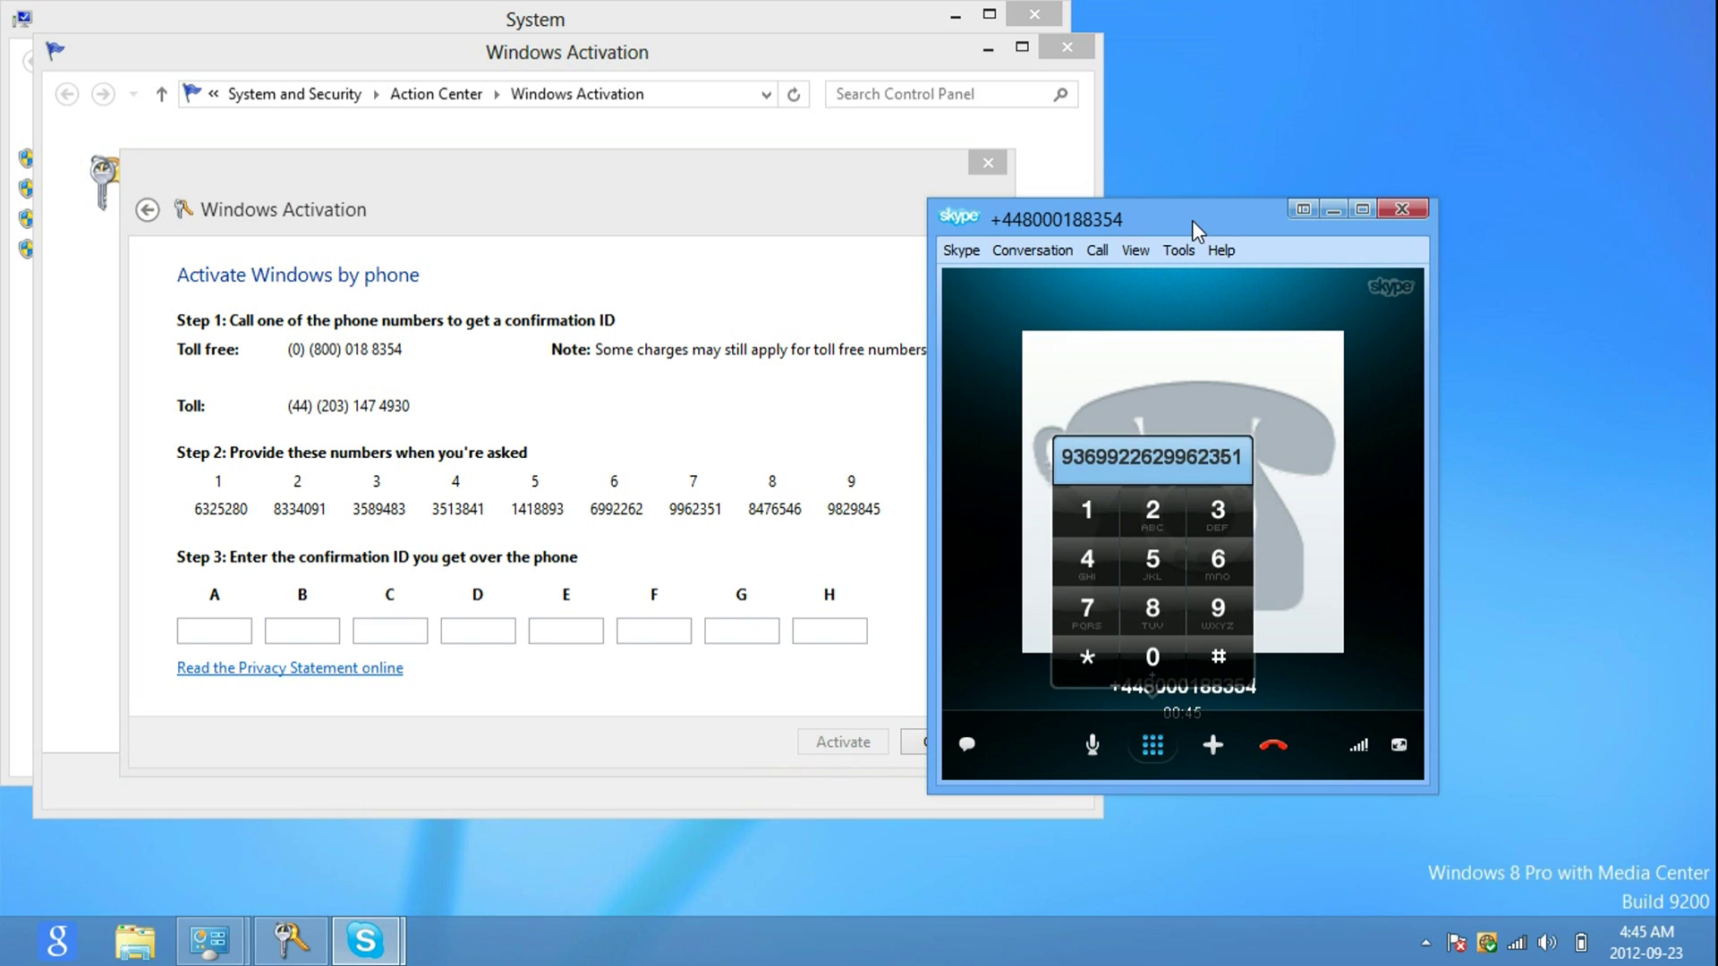
{"action": "key", "text": "ctrl+v"}
{"action": "double_click", "coordinate": [854, 509]}
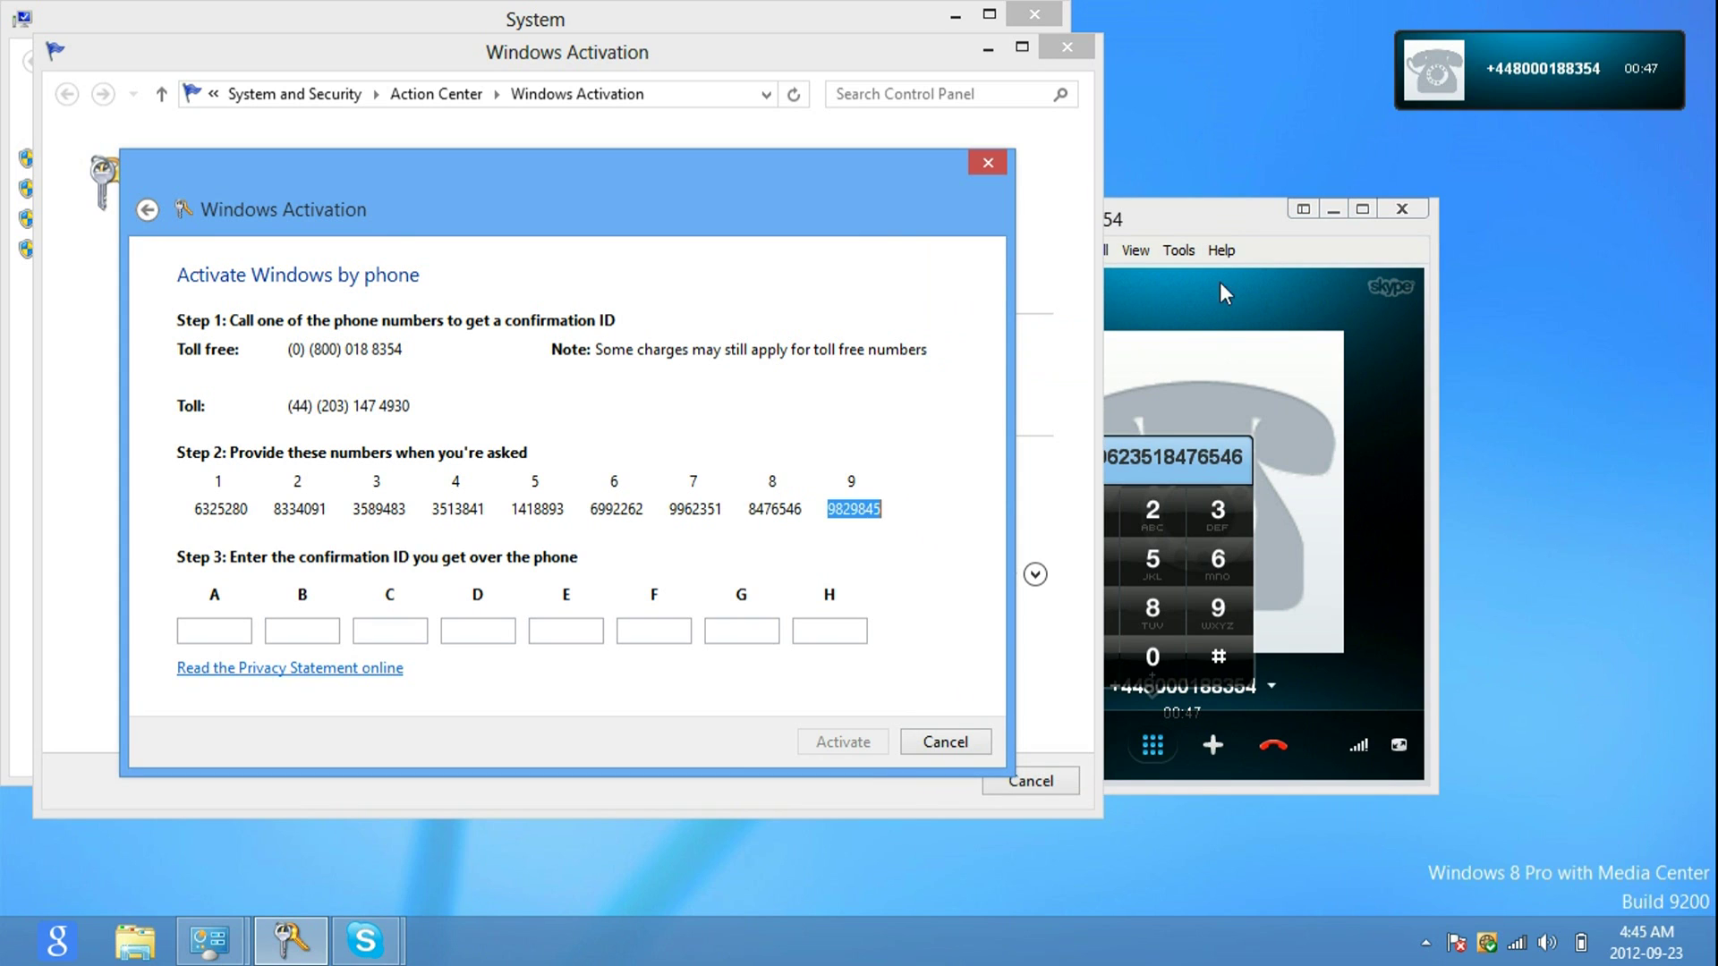
{"action": "left_click", "coordinate": [1207, 224]}
{"action": "key", "text": "ctrl+v"}
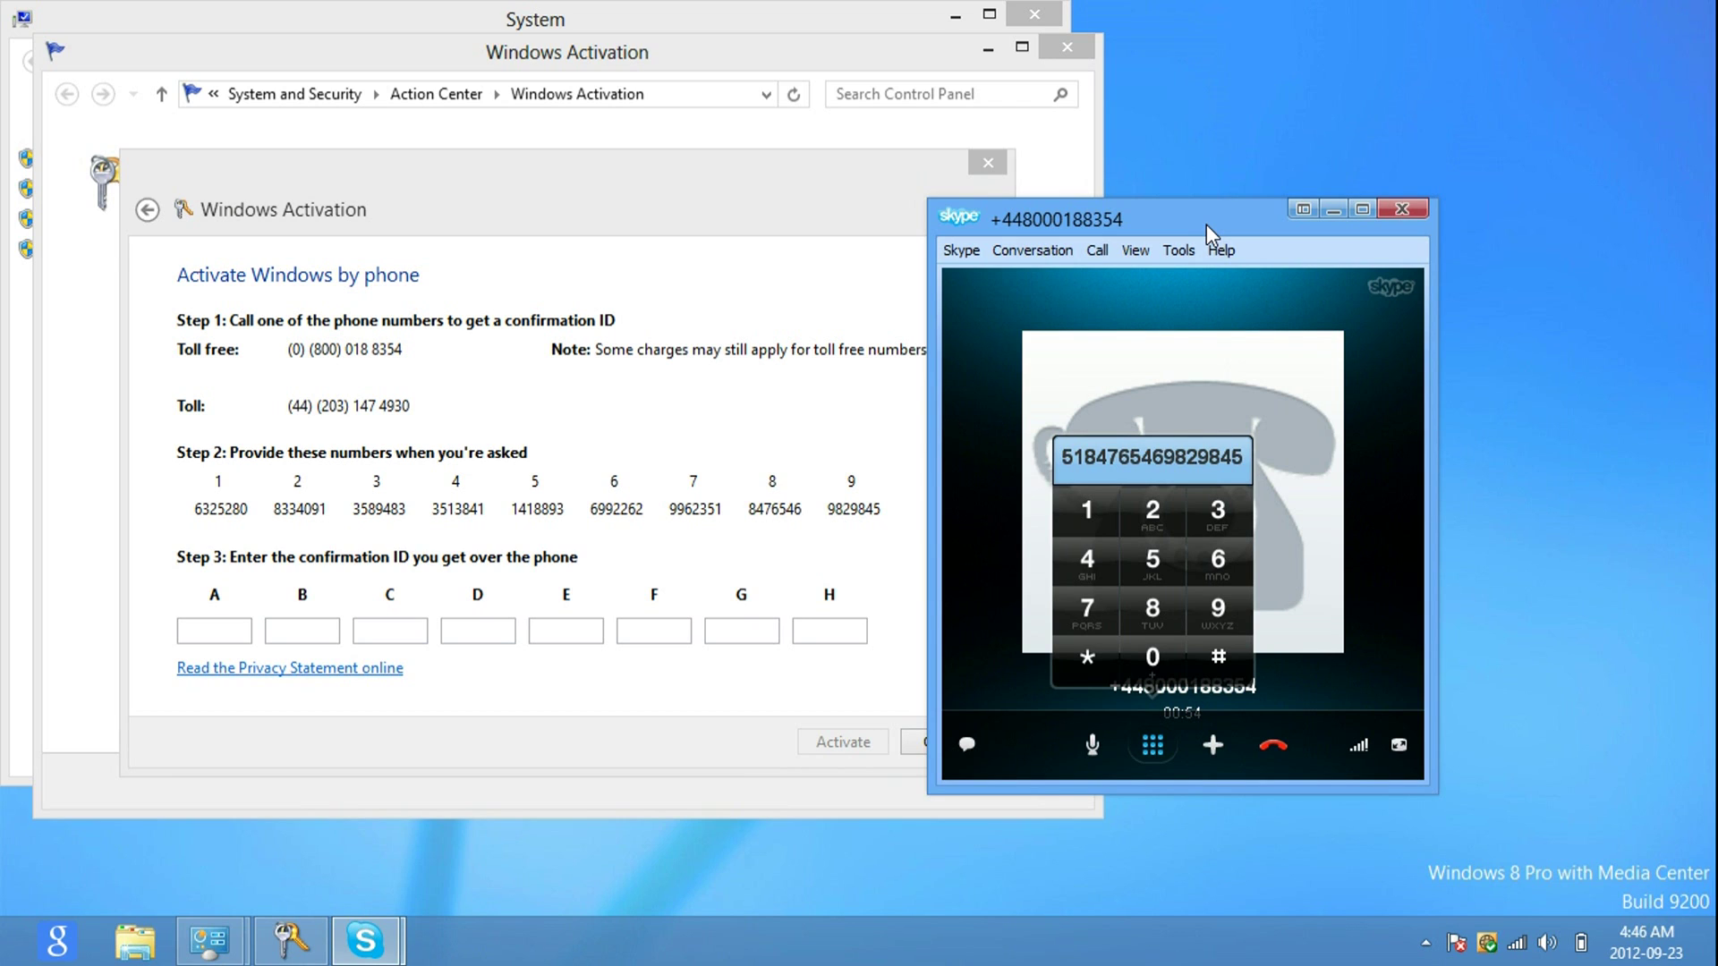
- Lower the volume, key 1 into the call, and start confirmation ID block A
{"action": "key", "text": "XF86AudioLowerVolume"}
{"action": "key", "text": "XF86AudioLowerVolume"}
{"action": "key", "text": "XF86AudioLowerVolume"}
{"action": "key", "text": "XF86AudioLowerVolume"}
{"action": "key", "text": "XF86AudioLowerVolume"}
{"action": "key", "text": "XF86AudioLowerVolume"}
{"action": "key", "text": "XF86AudioLowerVolume"}
{"action": "key", "text": "XF86AudioLowerVolume"}
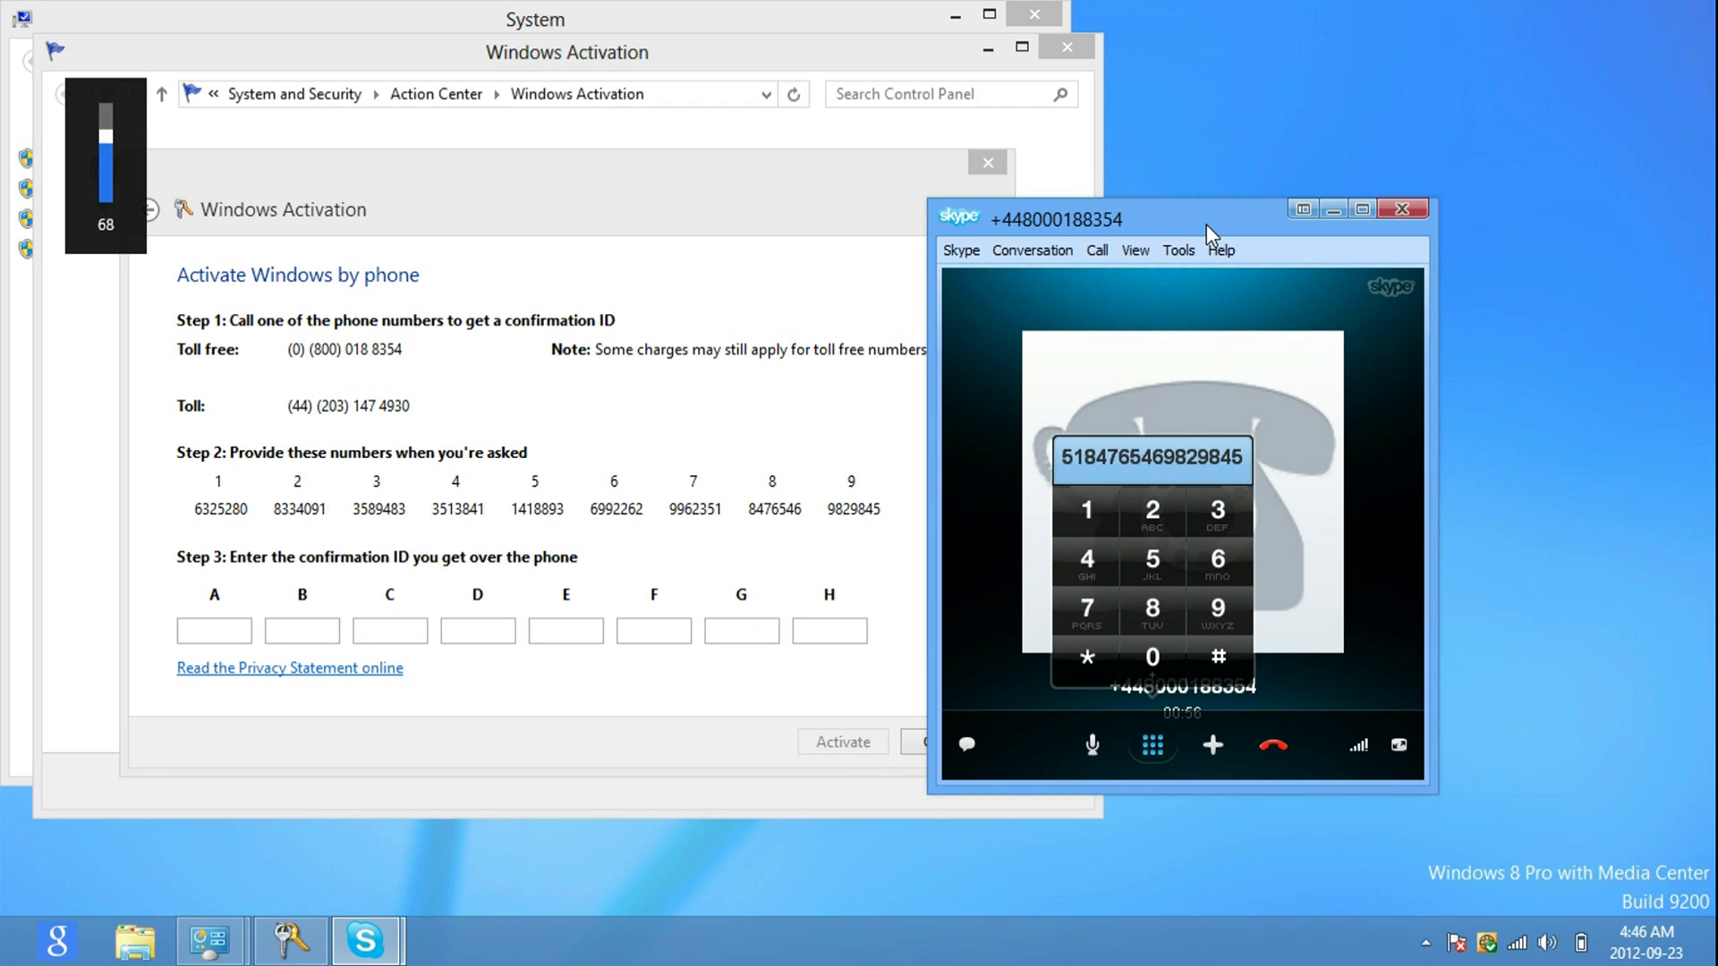
{"action": "key", "text": "XF86AudioLowerVolume"}
{"action": "key", "text": "XF86AudioLowerVolume"}
{"action": "key", "text": "XF86AudioLowerVolume"}
{"action": "key", "text": "XF86AudioLowerVolume"}
{"action": "key", "text": "XF86AudioLowerVolume"}
{"action": "key", "text": "XF86AudioLowerVolume"}
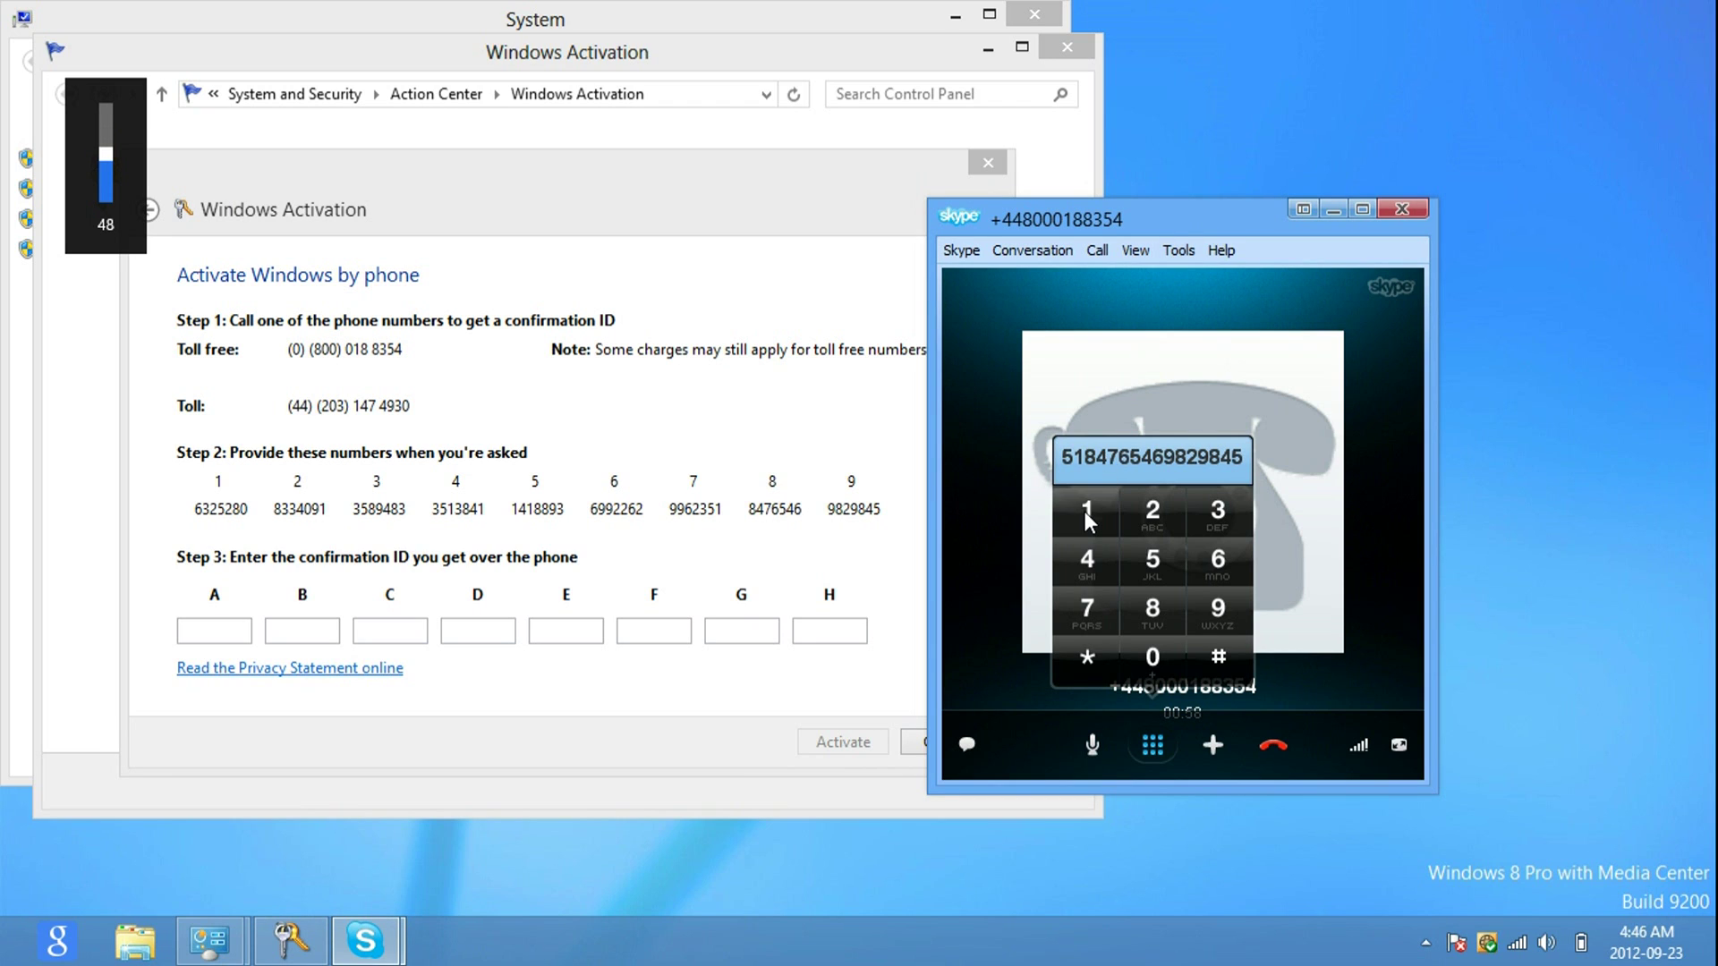
{"action": "left_click", "coordinate": [1087, 510]}
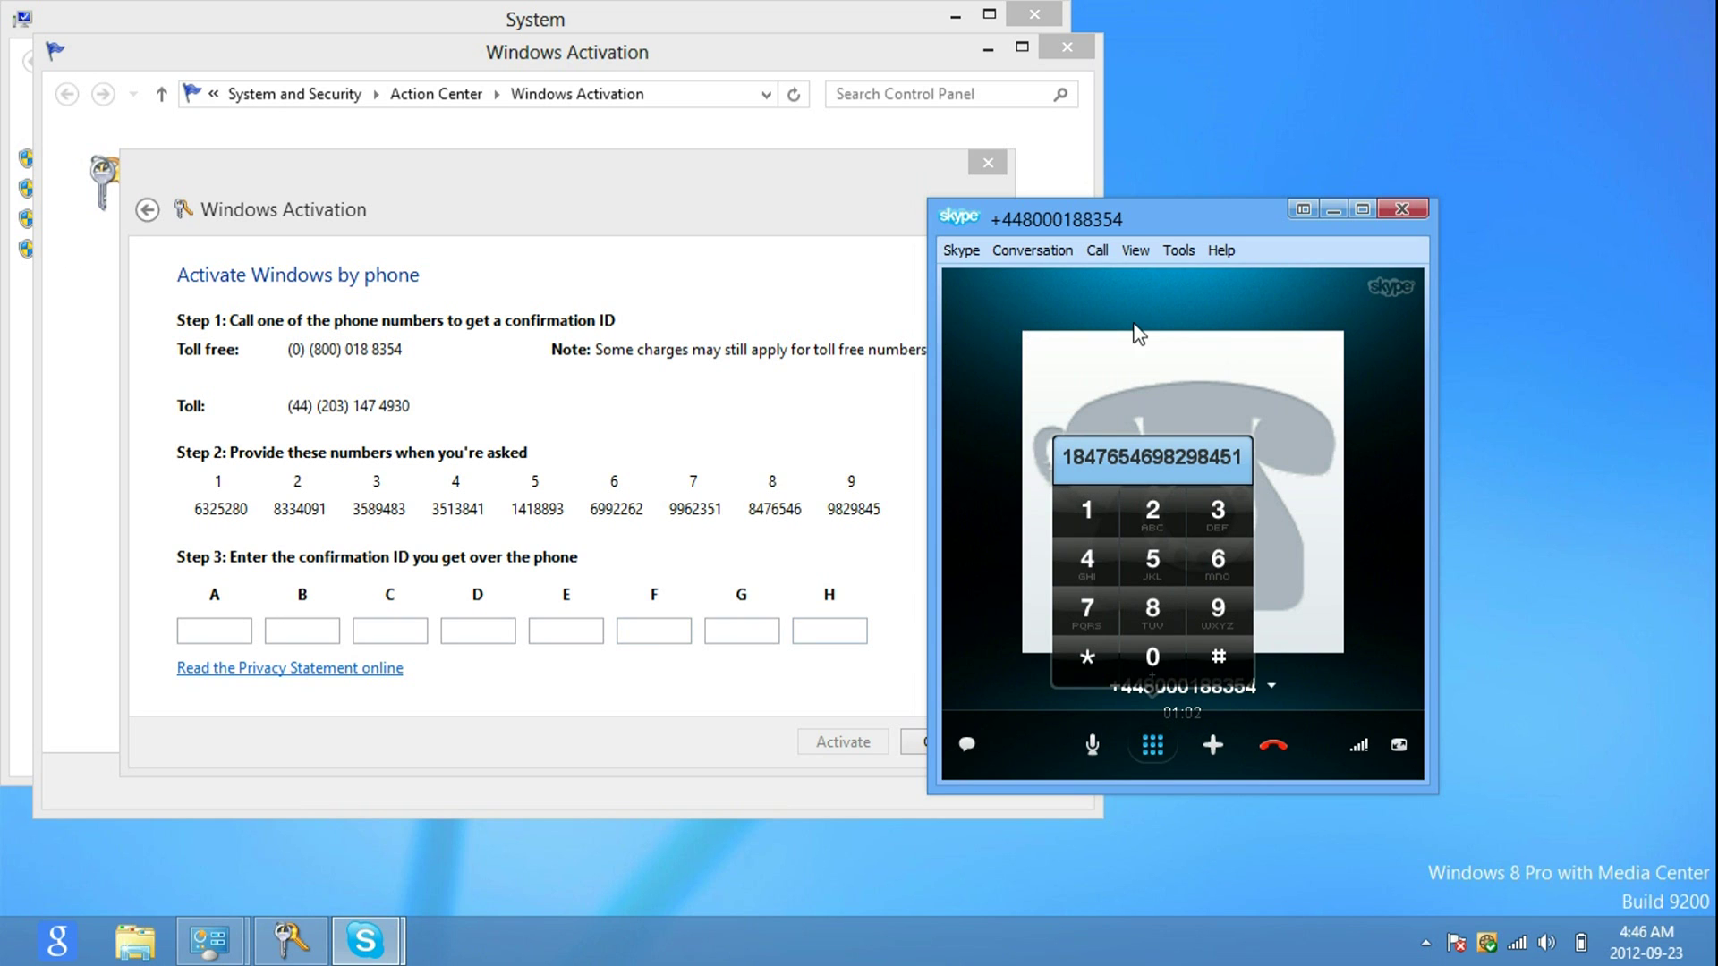
{"action": "mouse_move", "coordinate": [1141, 223]}
{"action": "left_mouse_down"}
{"action": "mouse_move", "coordinate": [1009, 481]}
{"action": "mouse_move", "coordinate": [1146, 234]}
{"action": "left_mouse_up"}
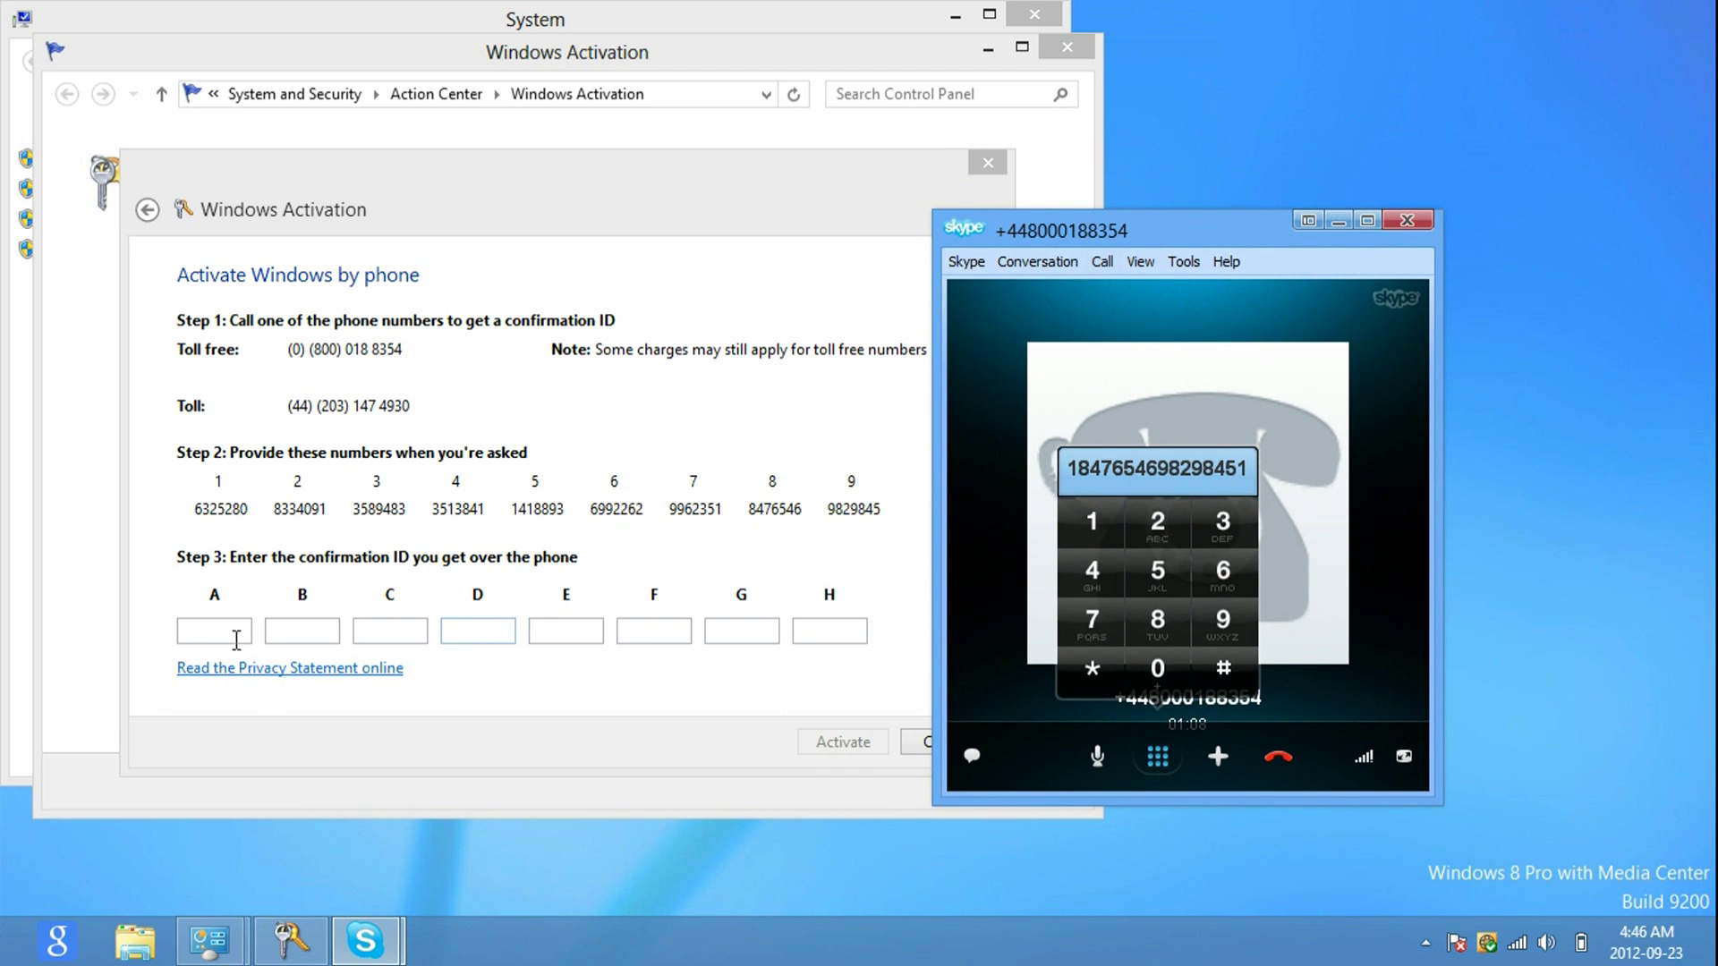
{"action": "left_click", "coordinate": [233, 626]}
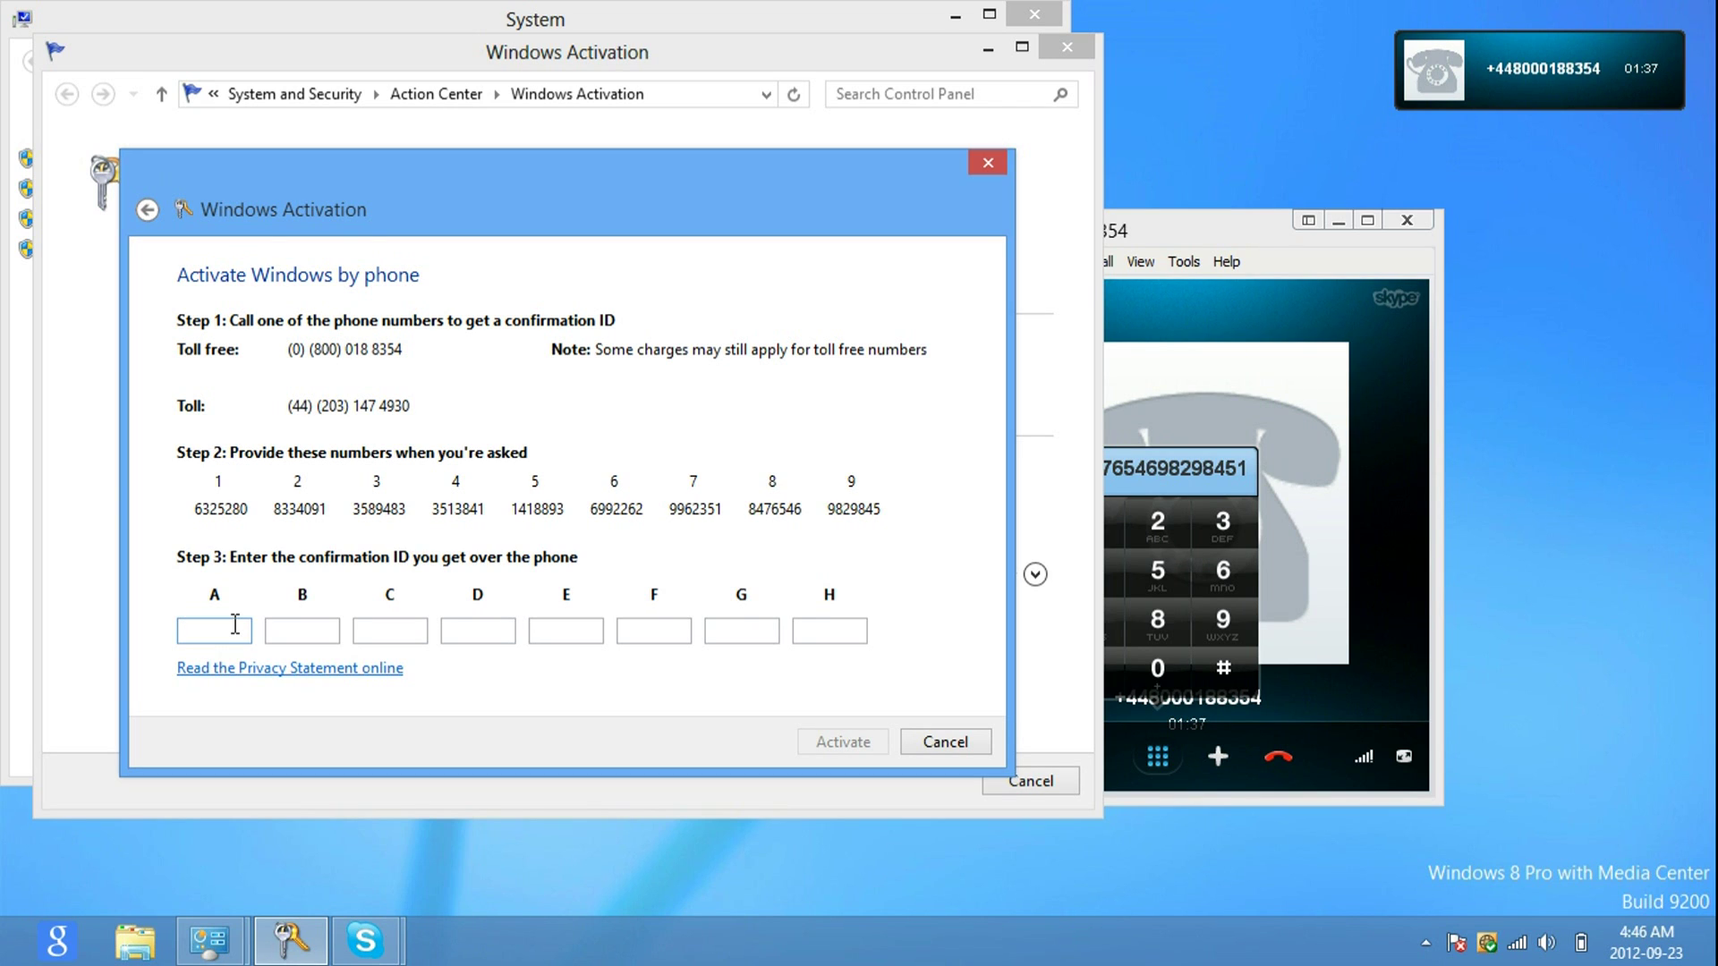
{"action": "left_click", "coordinate": [1223, 670]}
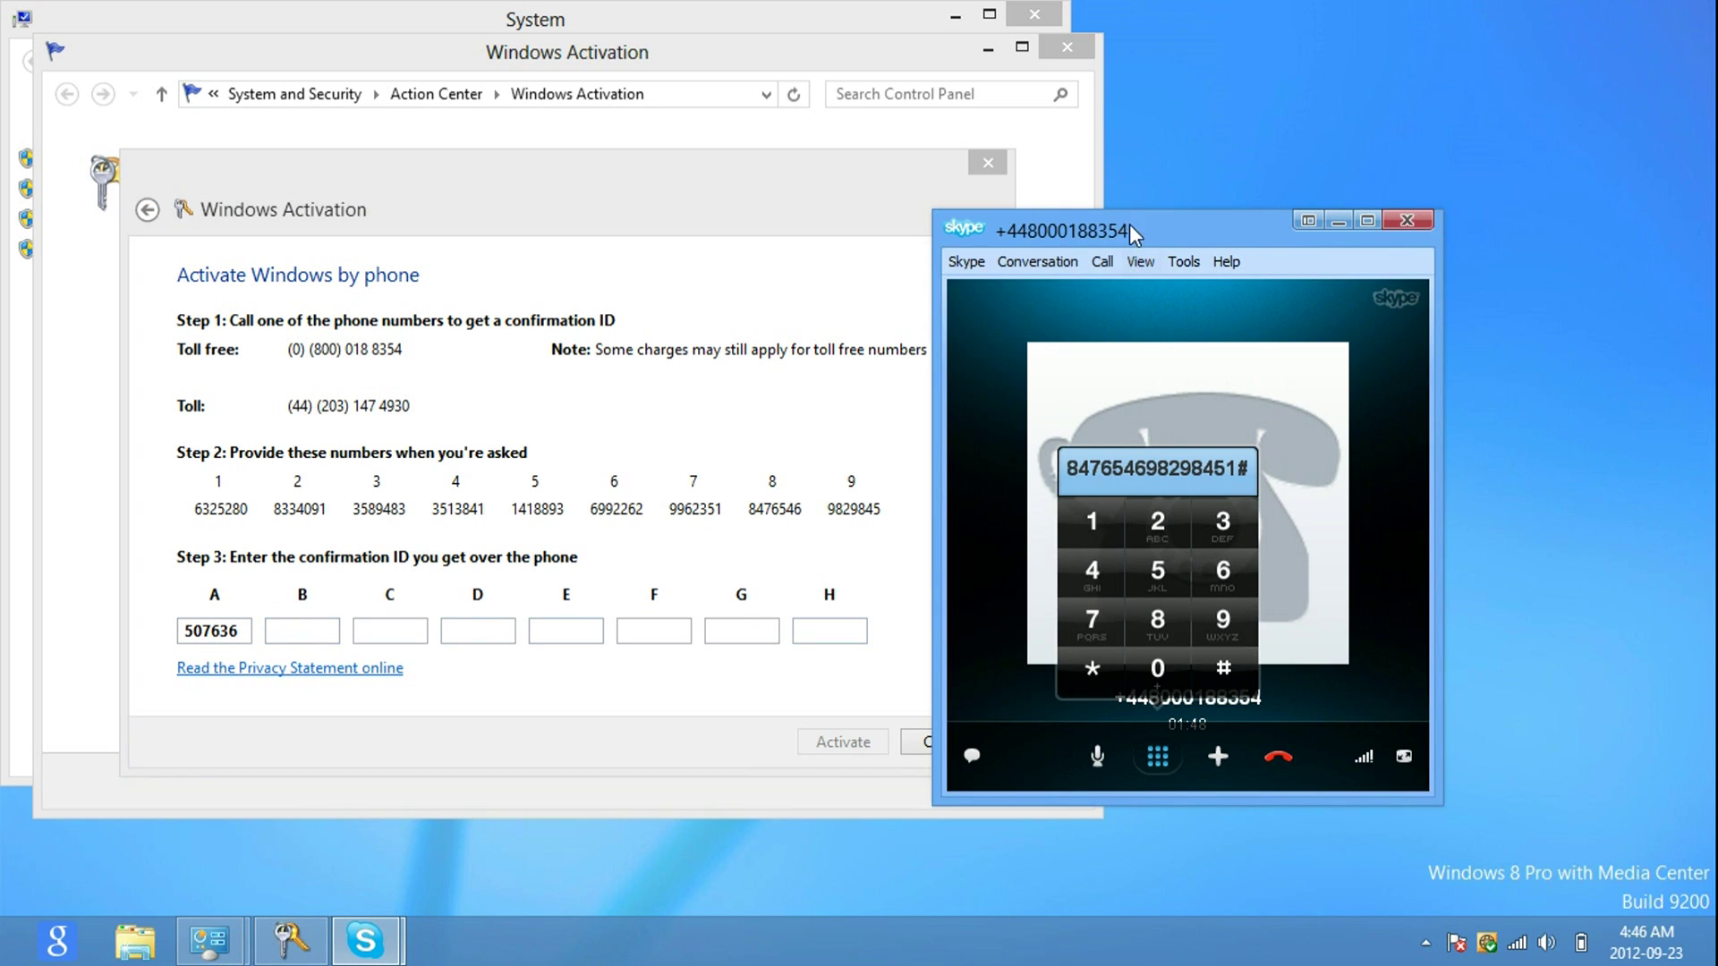
{"action": "left_click_drag", "start_coordinate": [1128, 235], "coordinate": [1244, 206]}
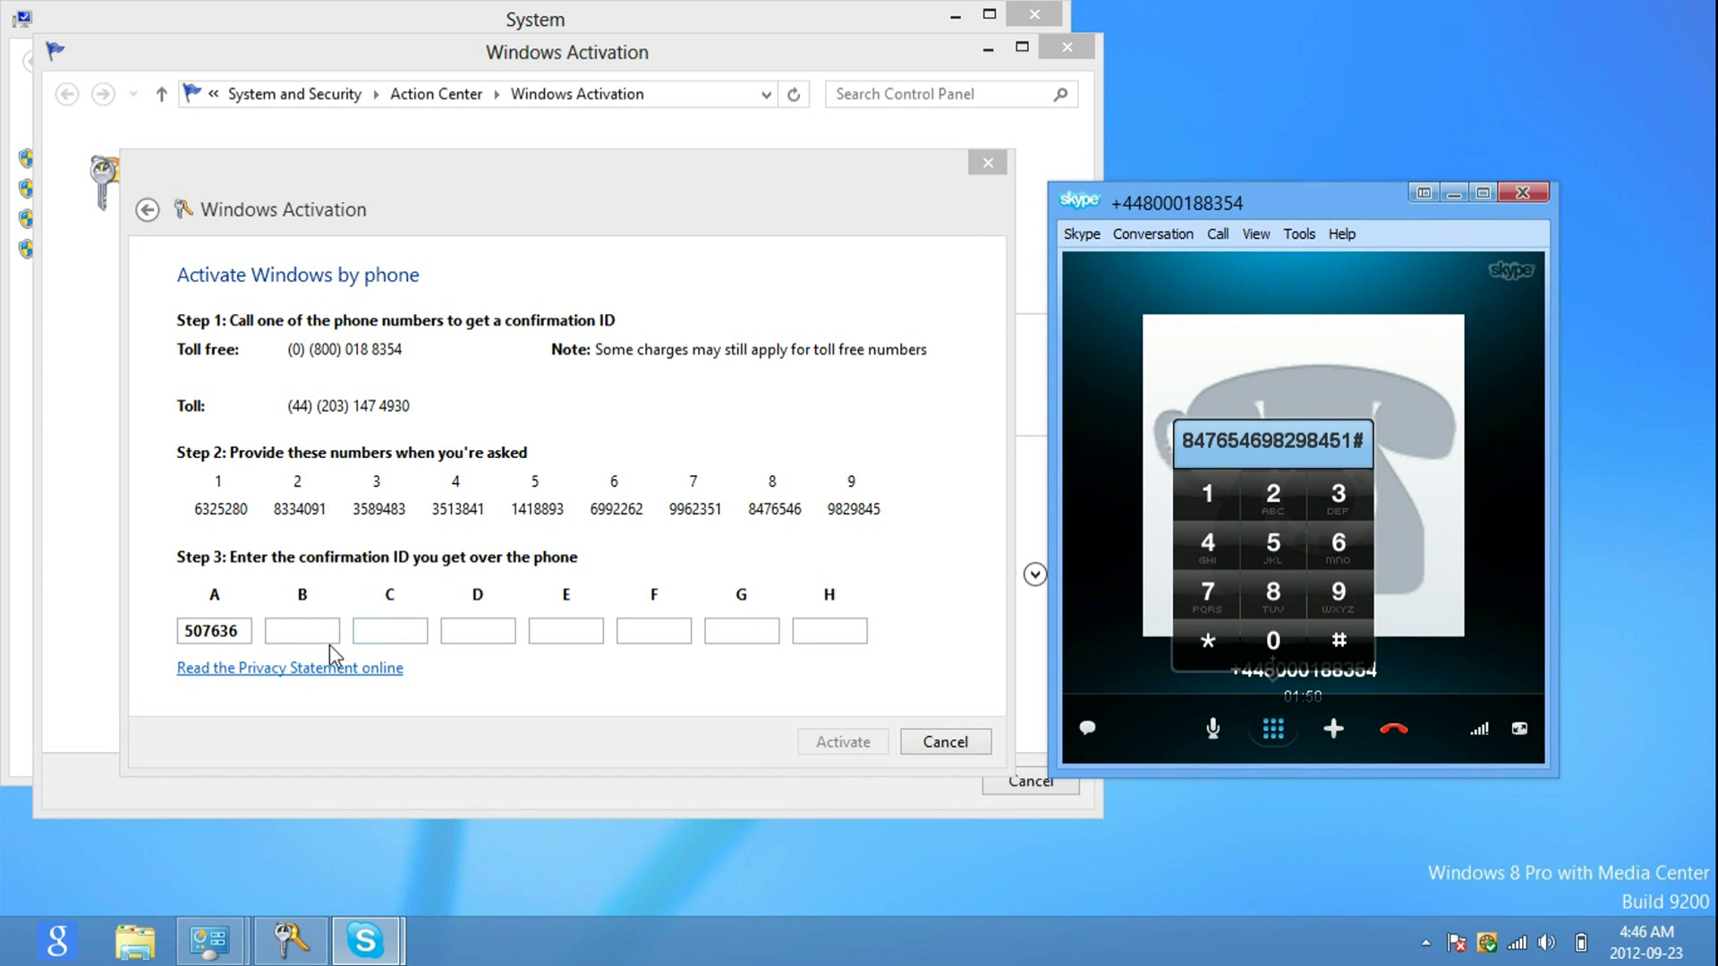
{"action": "left_click", "coordinate": [302, 631]}
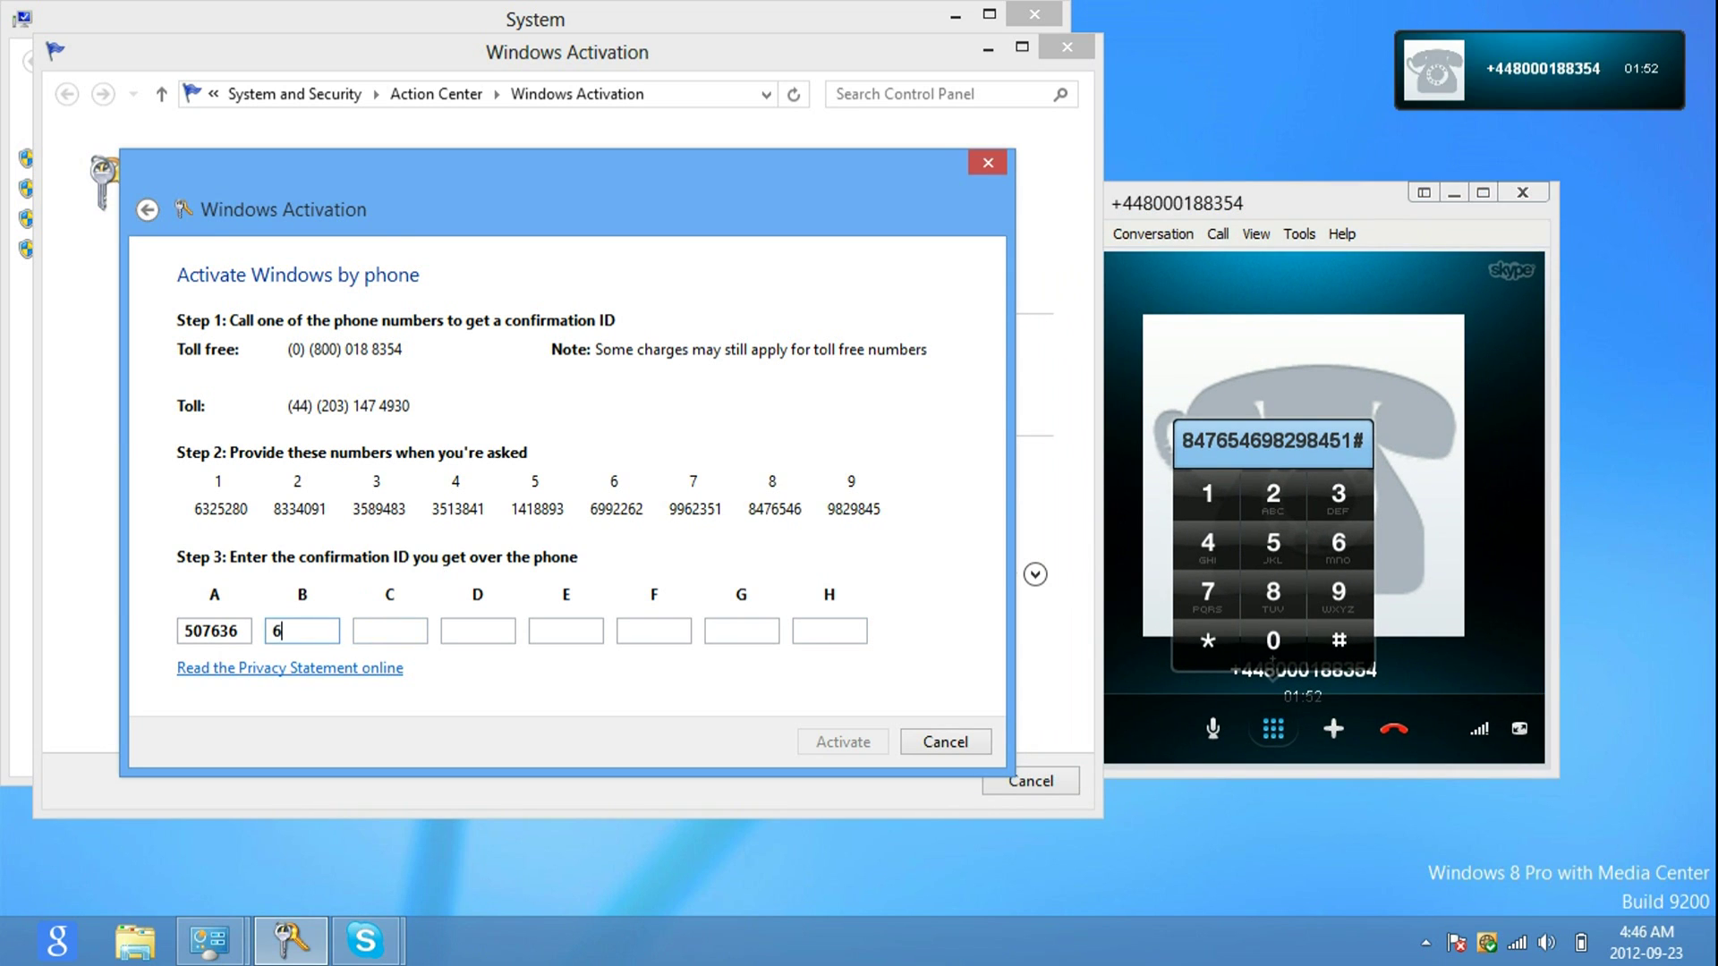
{"action": "left_click", "coordinate": [1323, 646]}
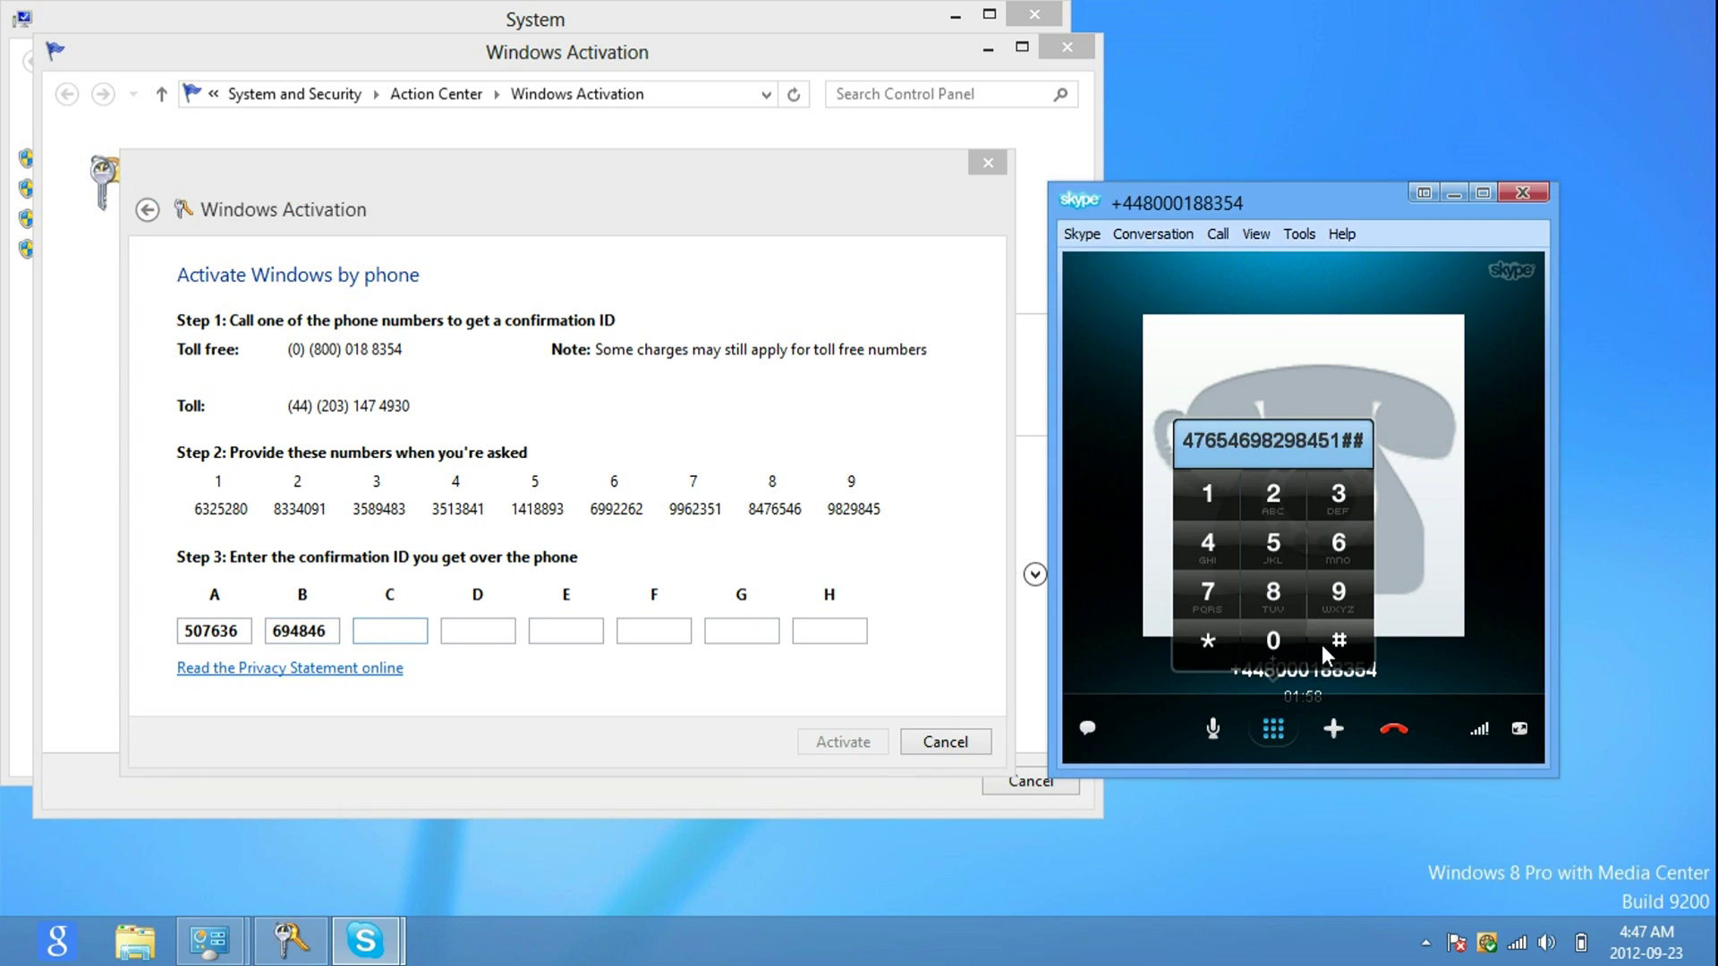
{"action": "left_click", "coordinate": [409, 630]}
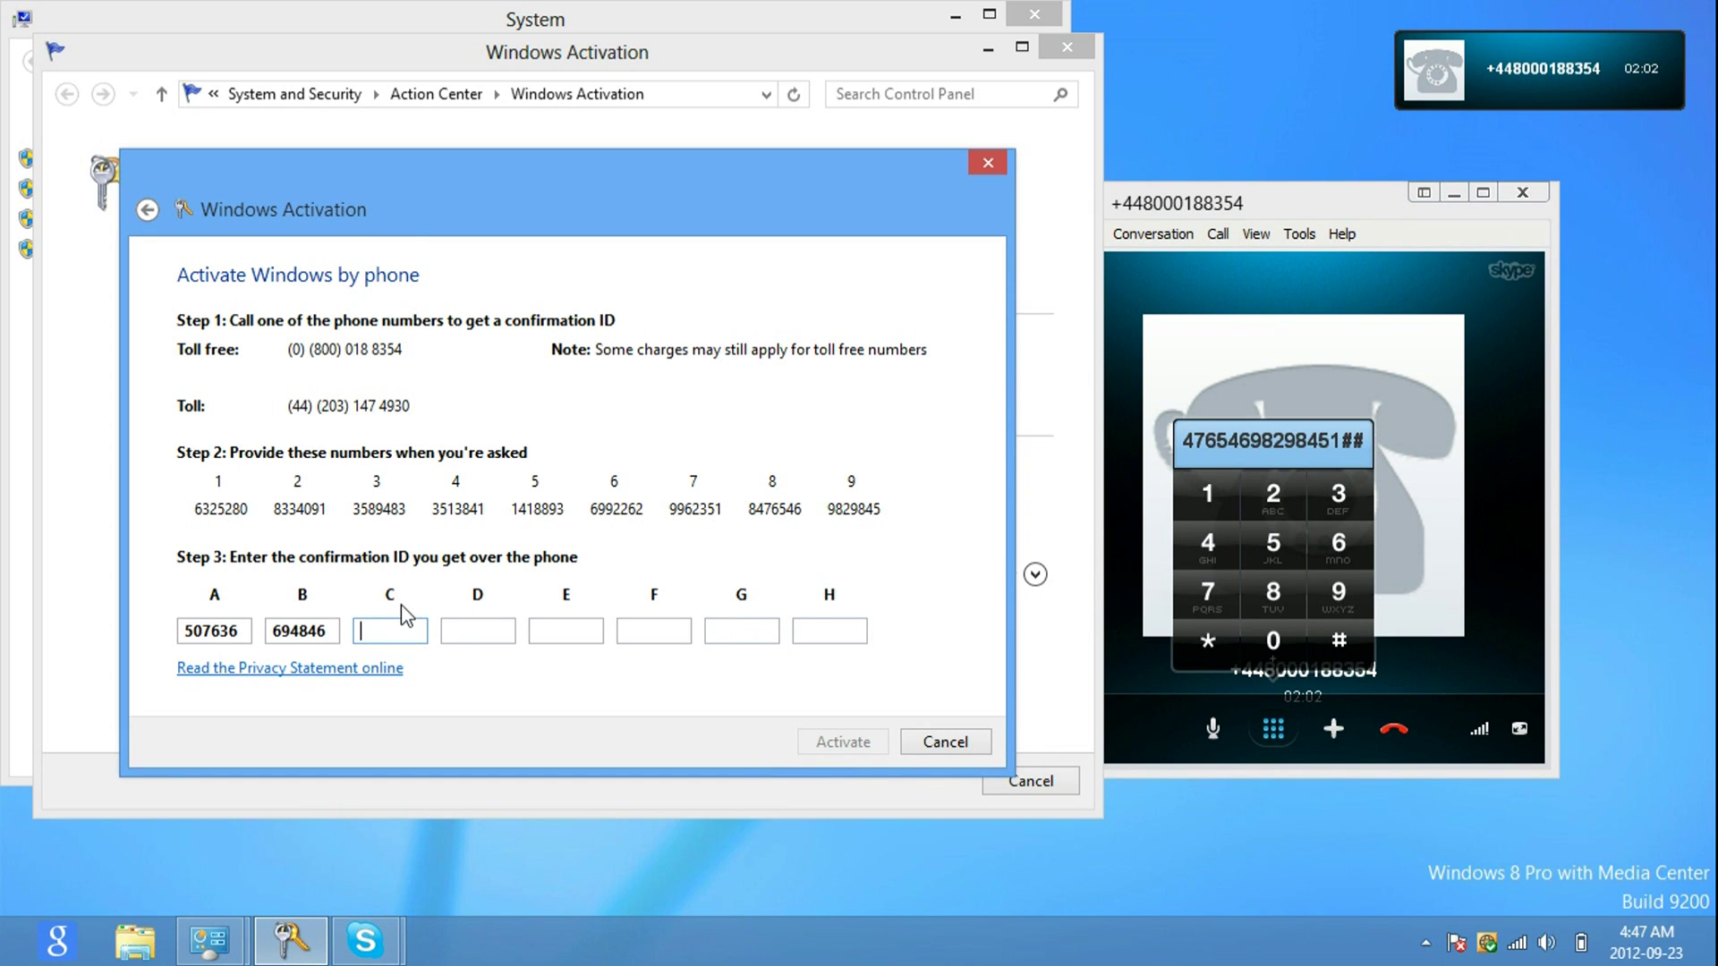
{"action": "left_click", "coordinate": [1339, 641]}
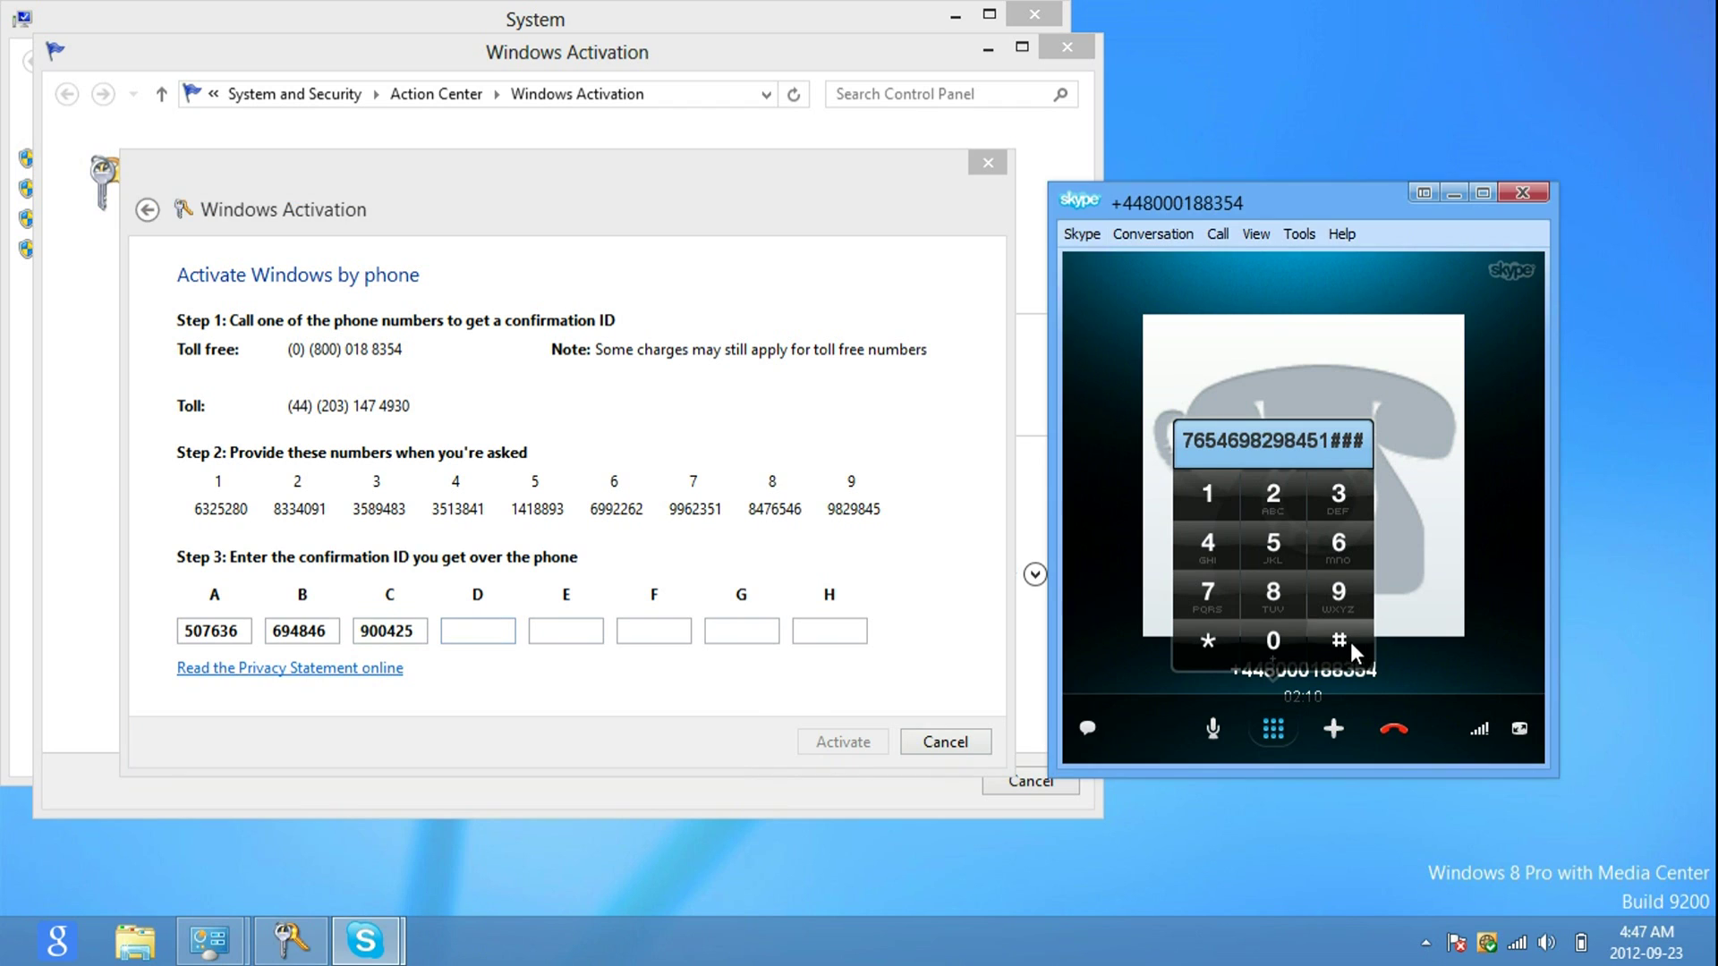
{"action": "left_click", "coordinate": [694, 198]}
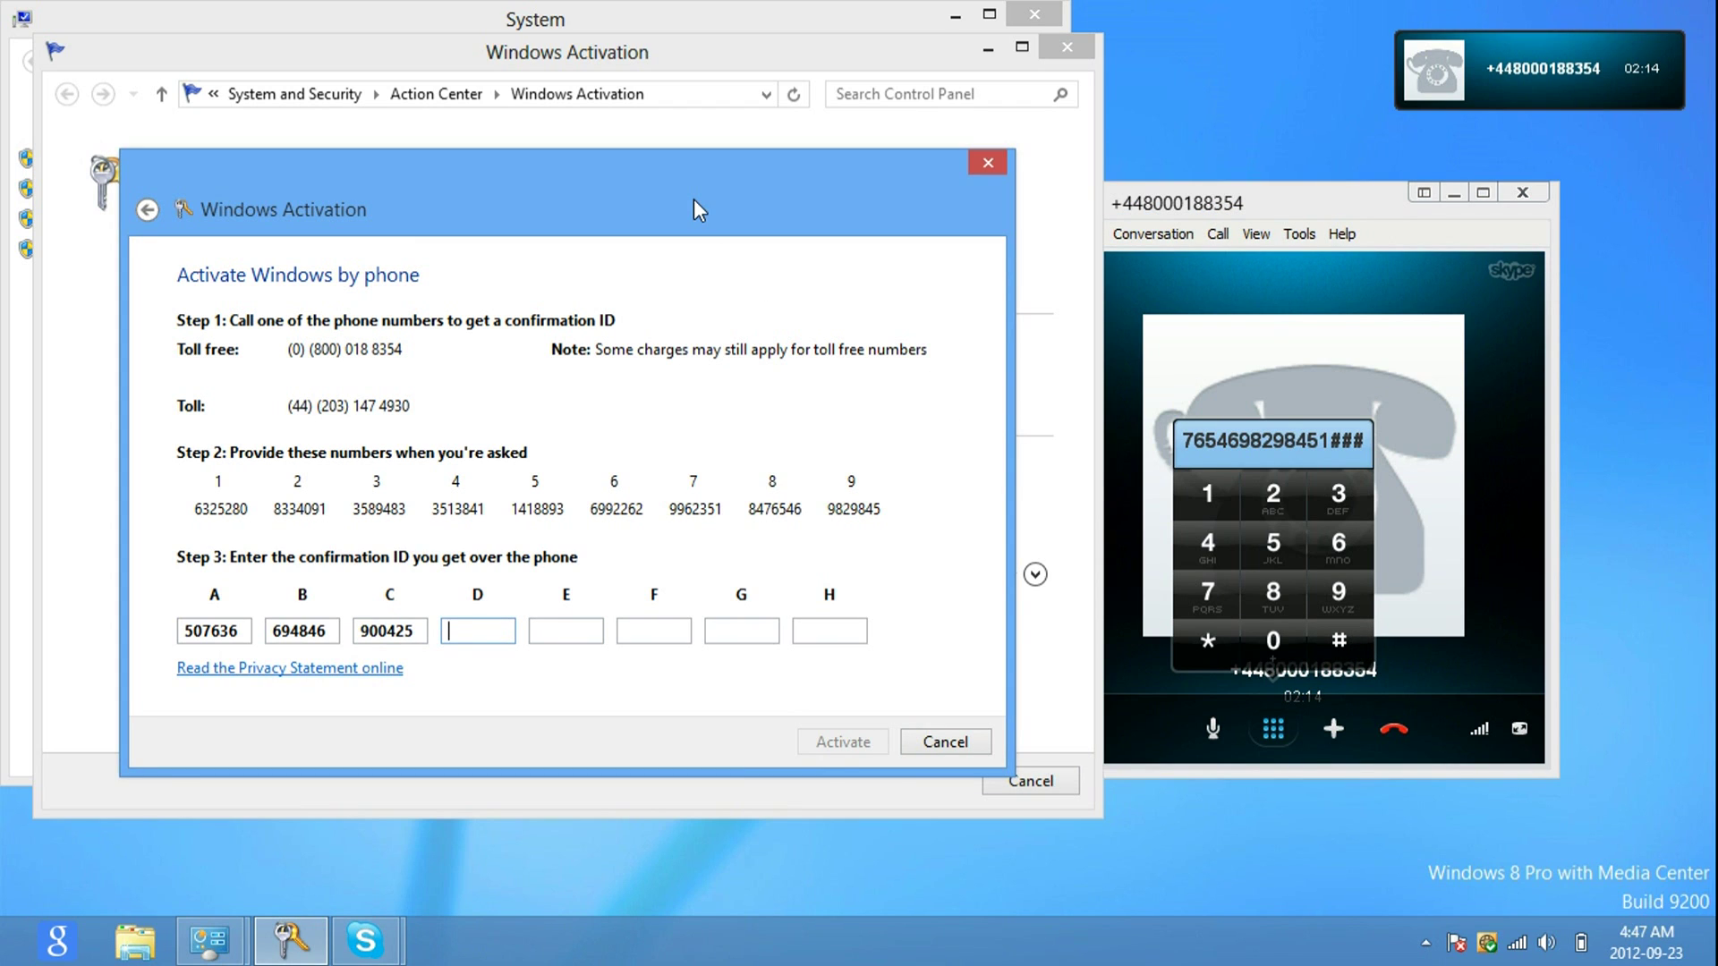
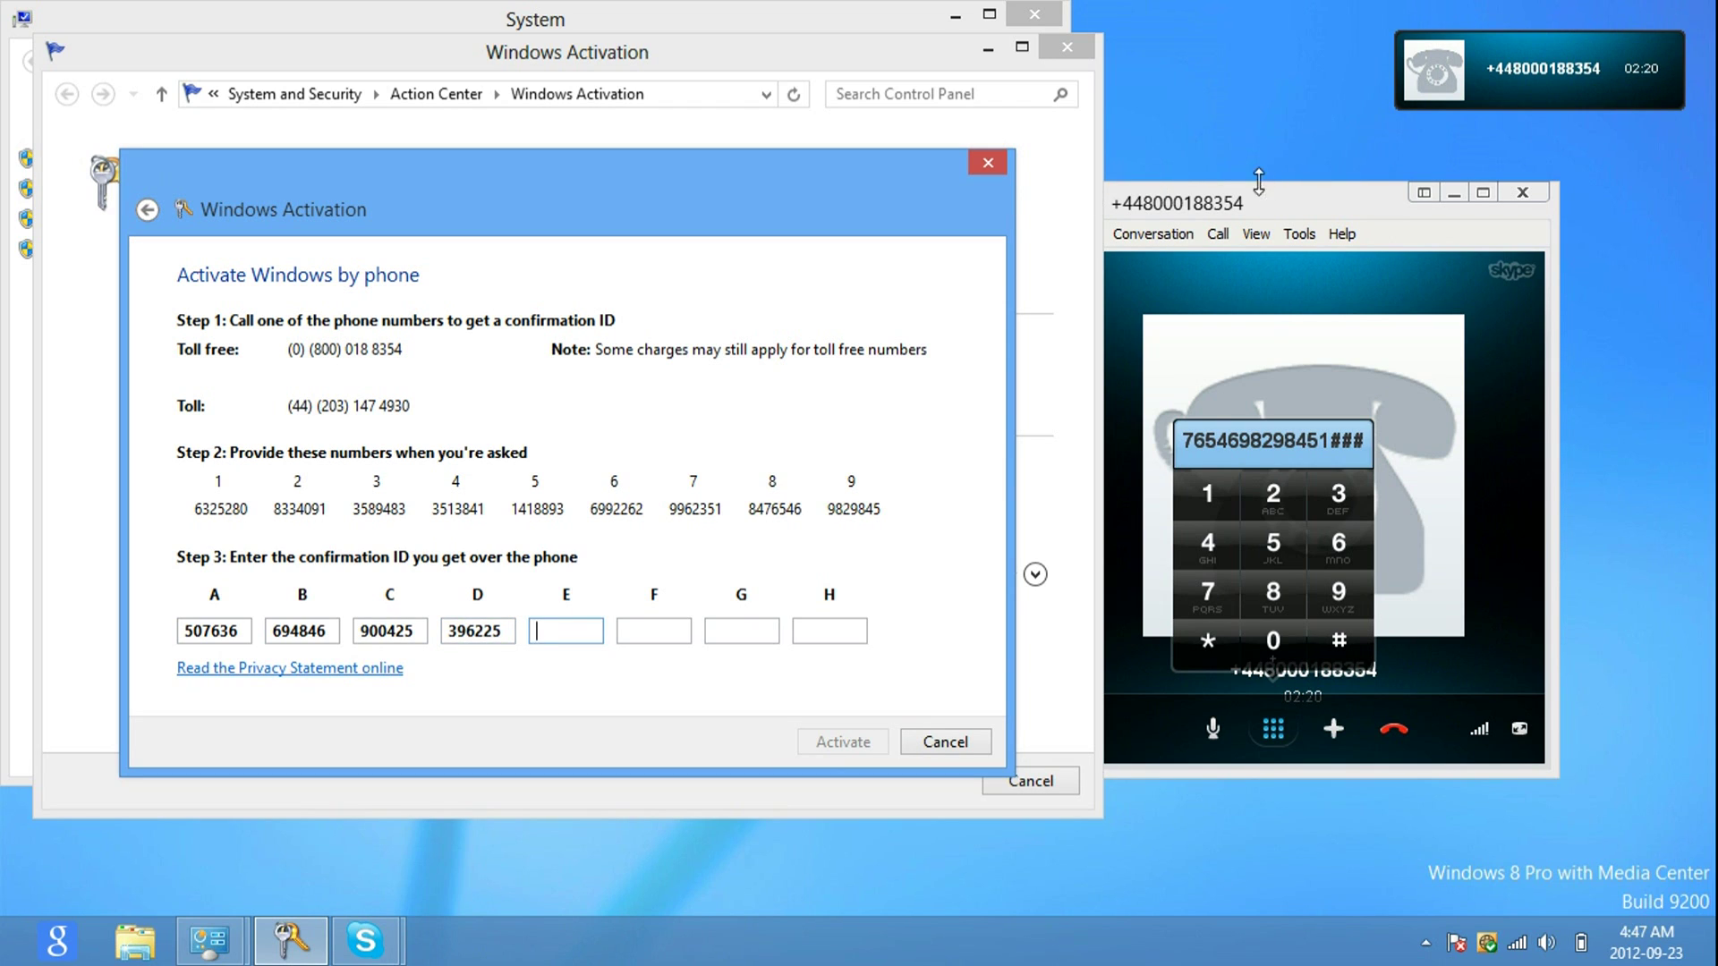
{"action": "left_click", "coordinate": [1259, 204]}
{"action": "left_click", "coordinate": [1339, 639]}
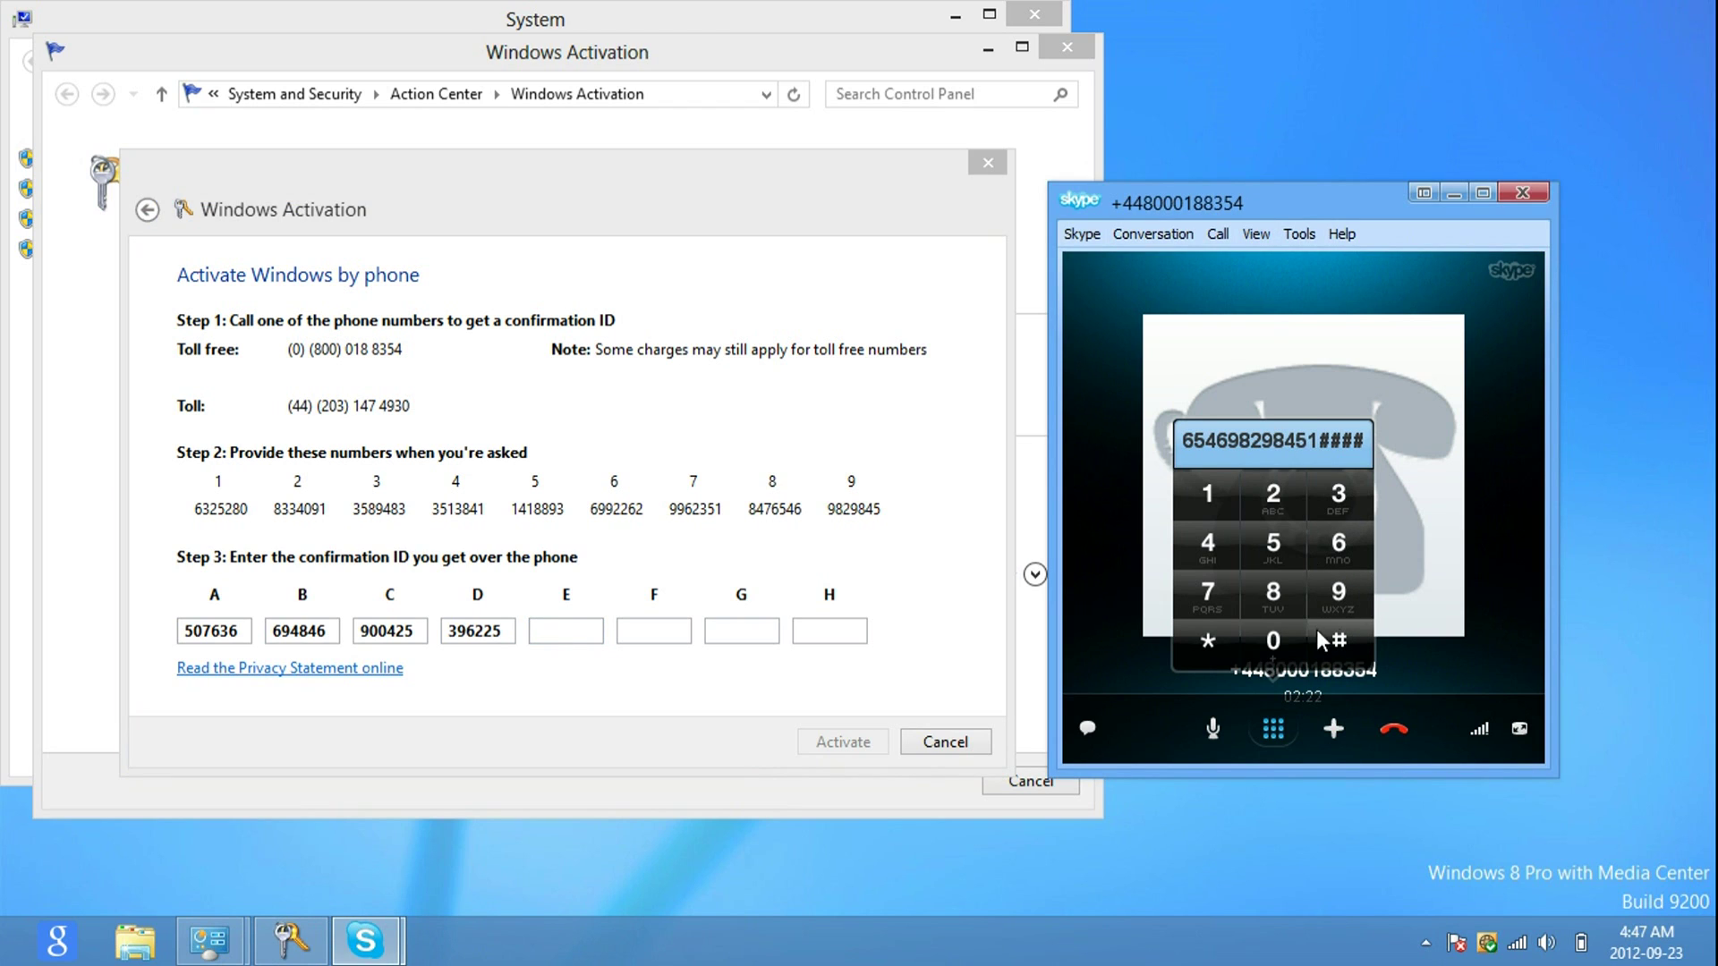
{"action": "left_click", "coordinate": [914, 315]}
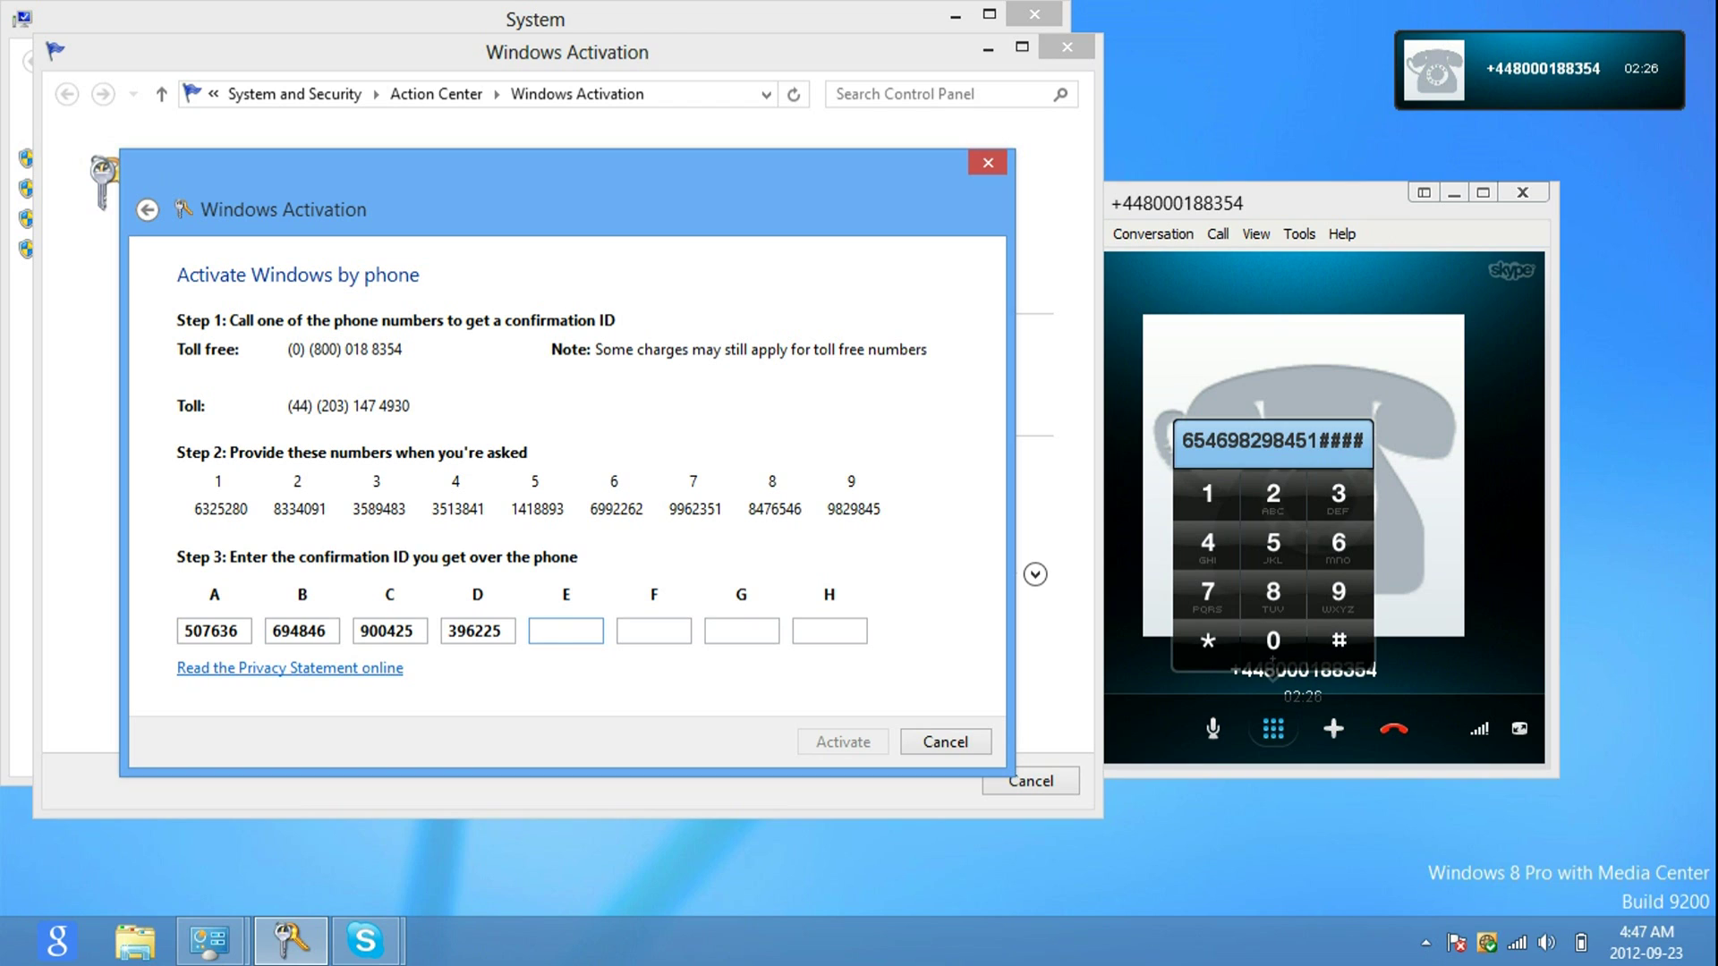
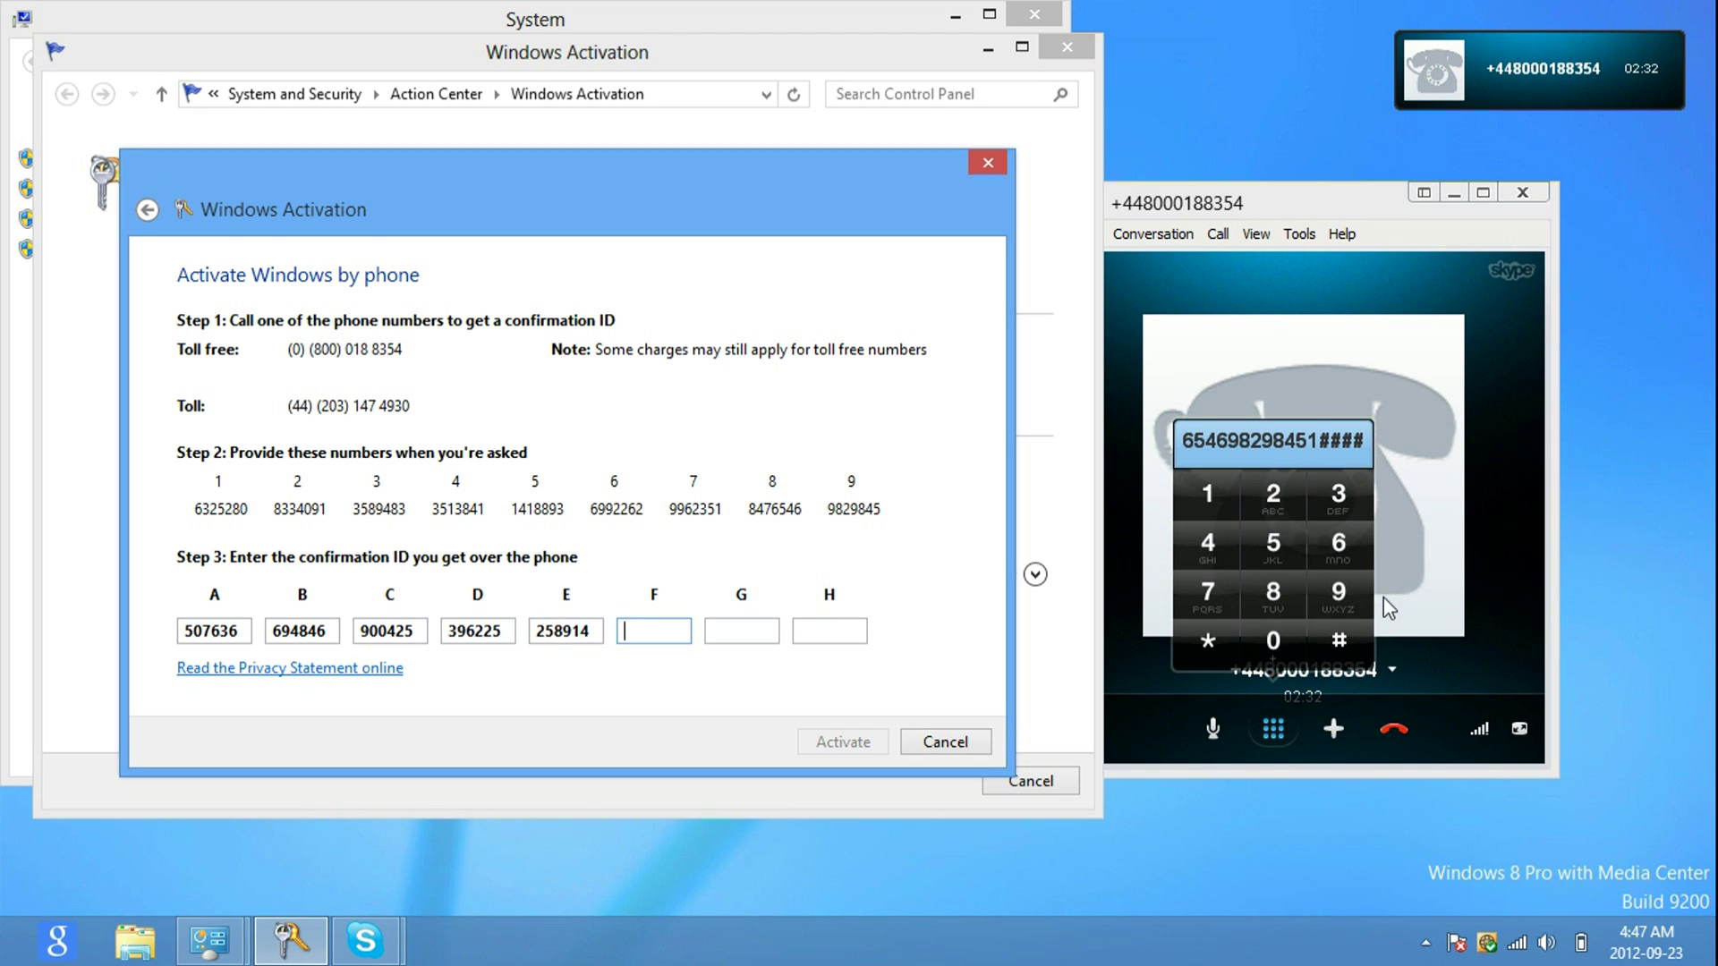
{"action": "left_click", "coordinate": [1344, 632]}
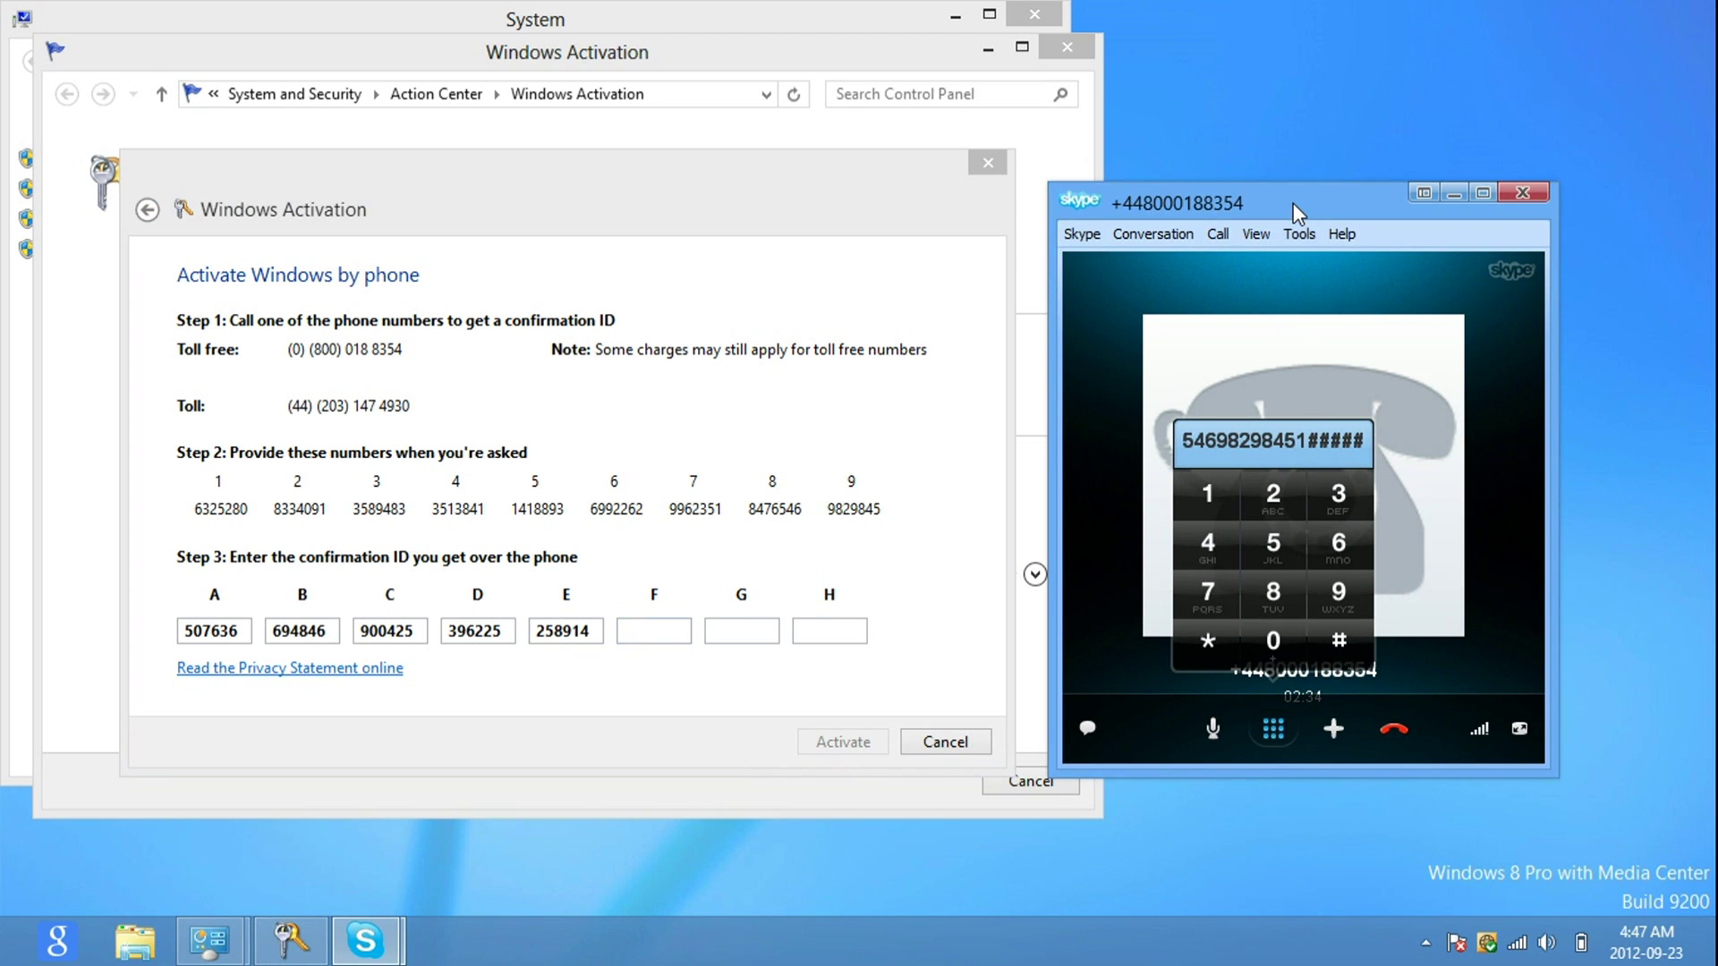
{"action": "left_click", "coordinate": [895, 323]}
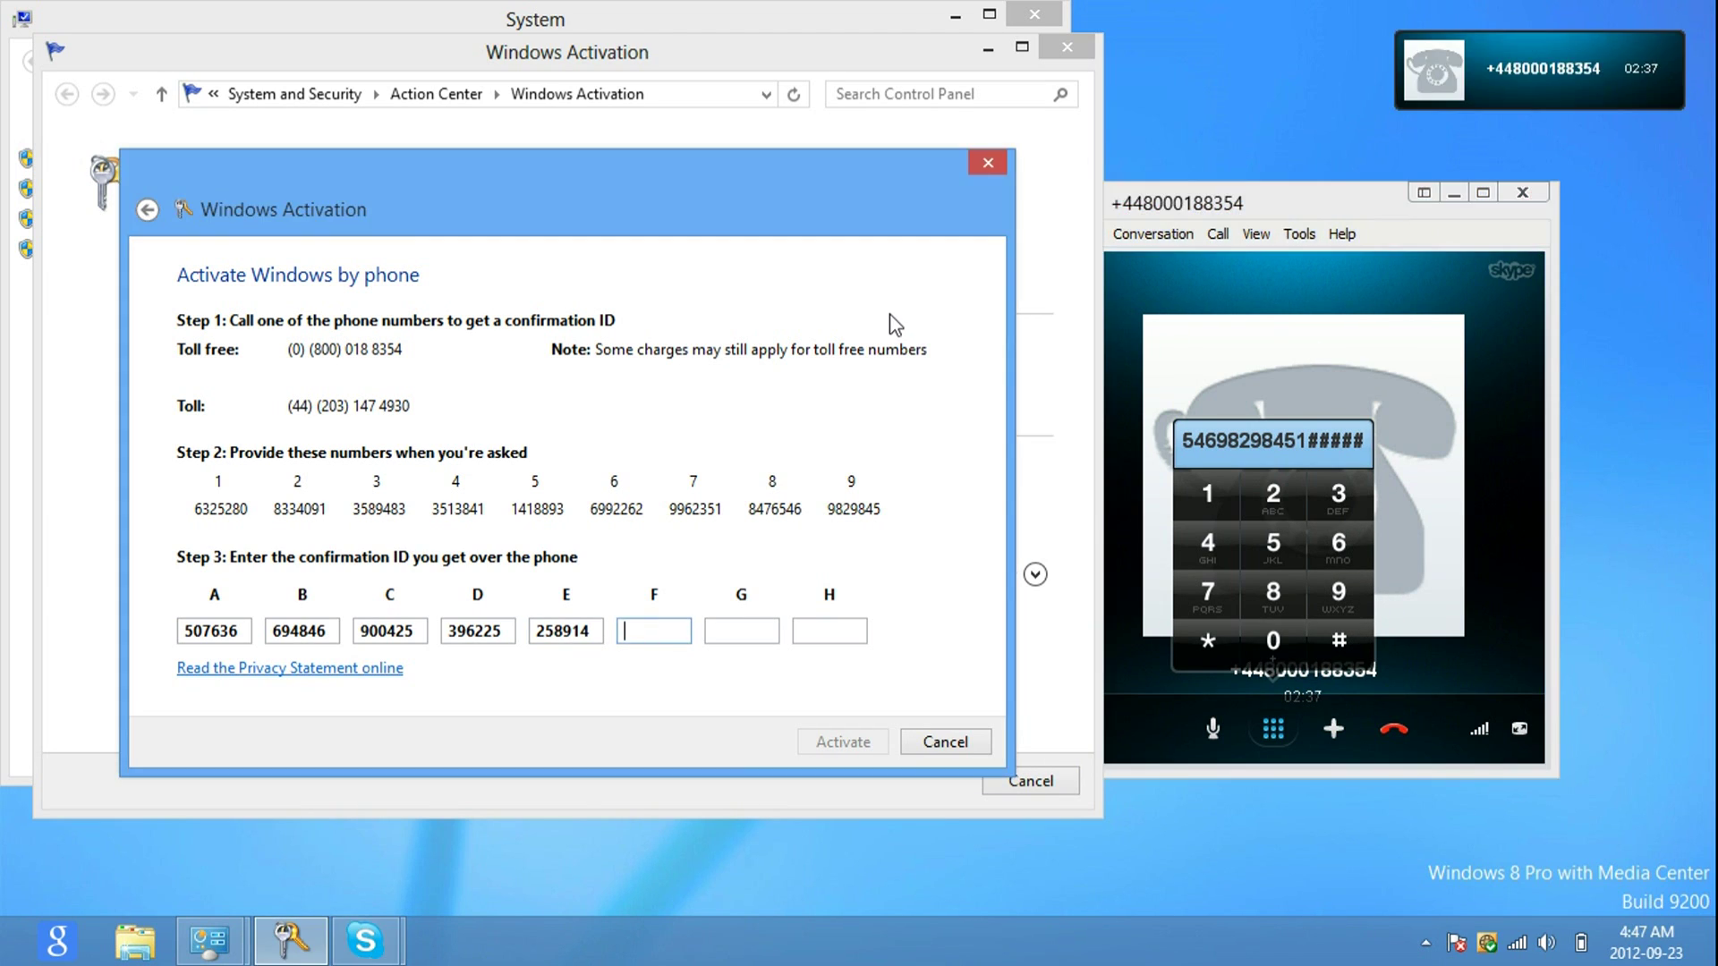
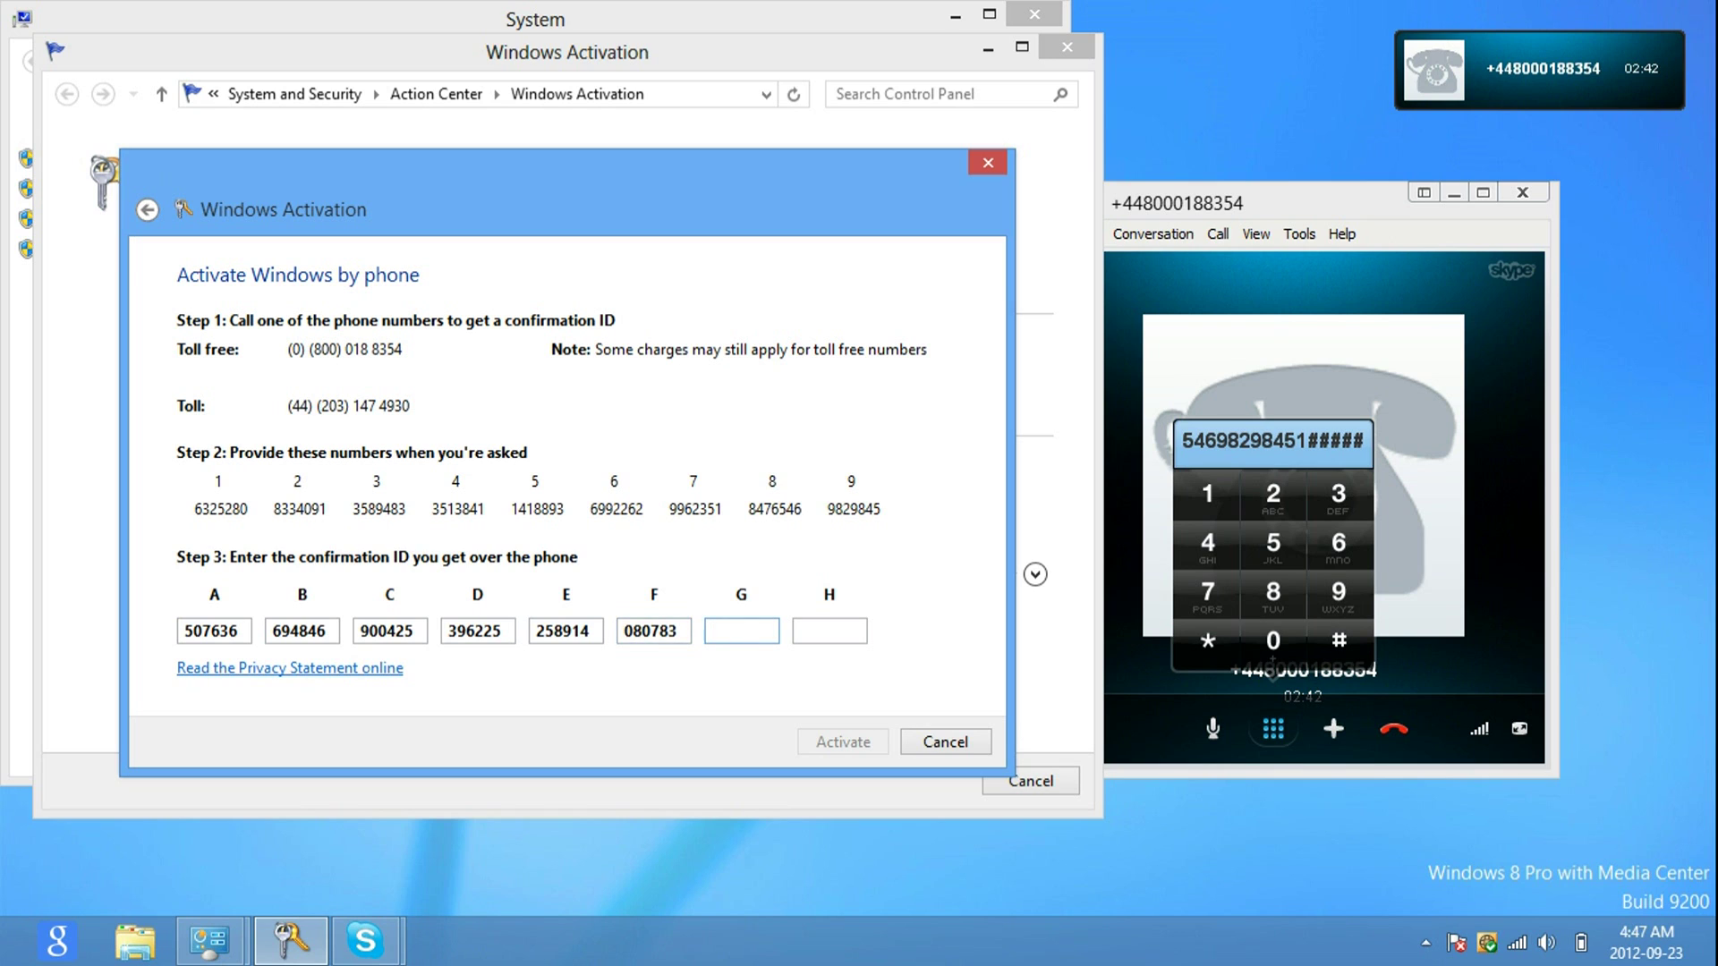
{"action": "left_click", "coordinate": [1339, 642]}
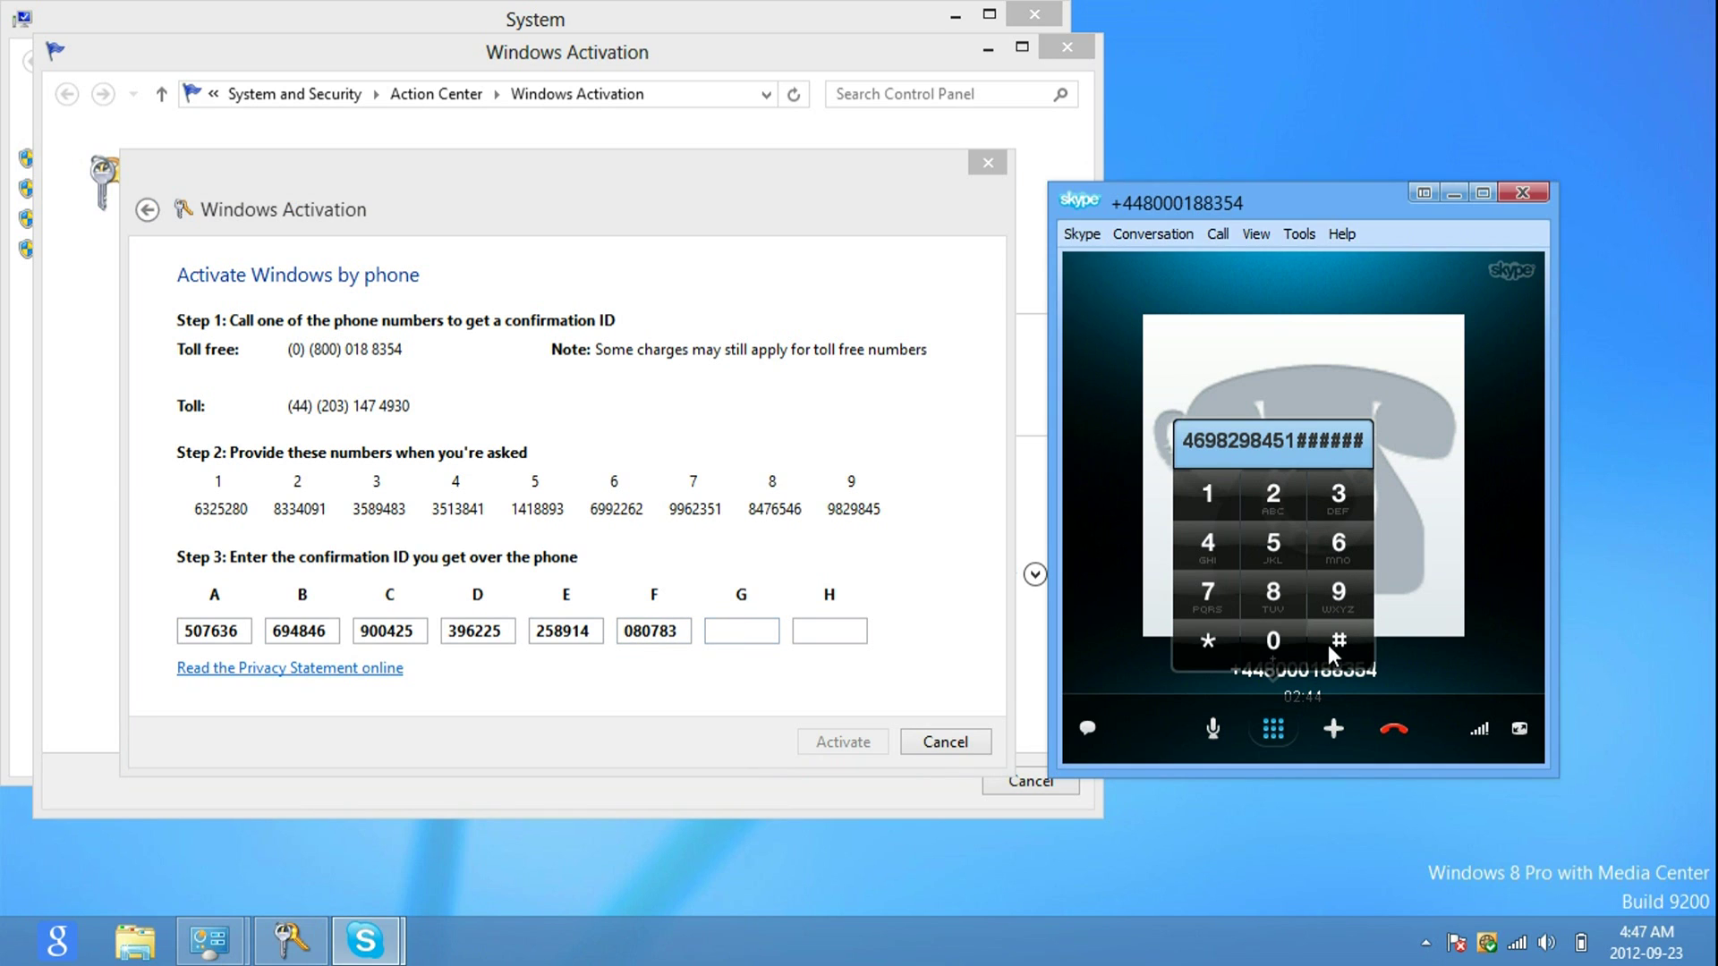
{"action": "left_click", "coordinate": [954, 372]}
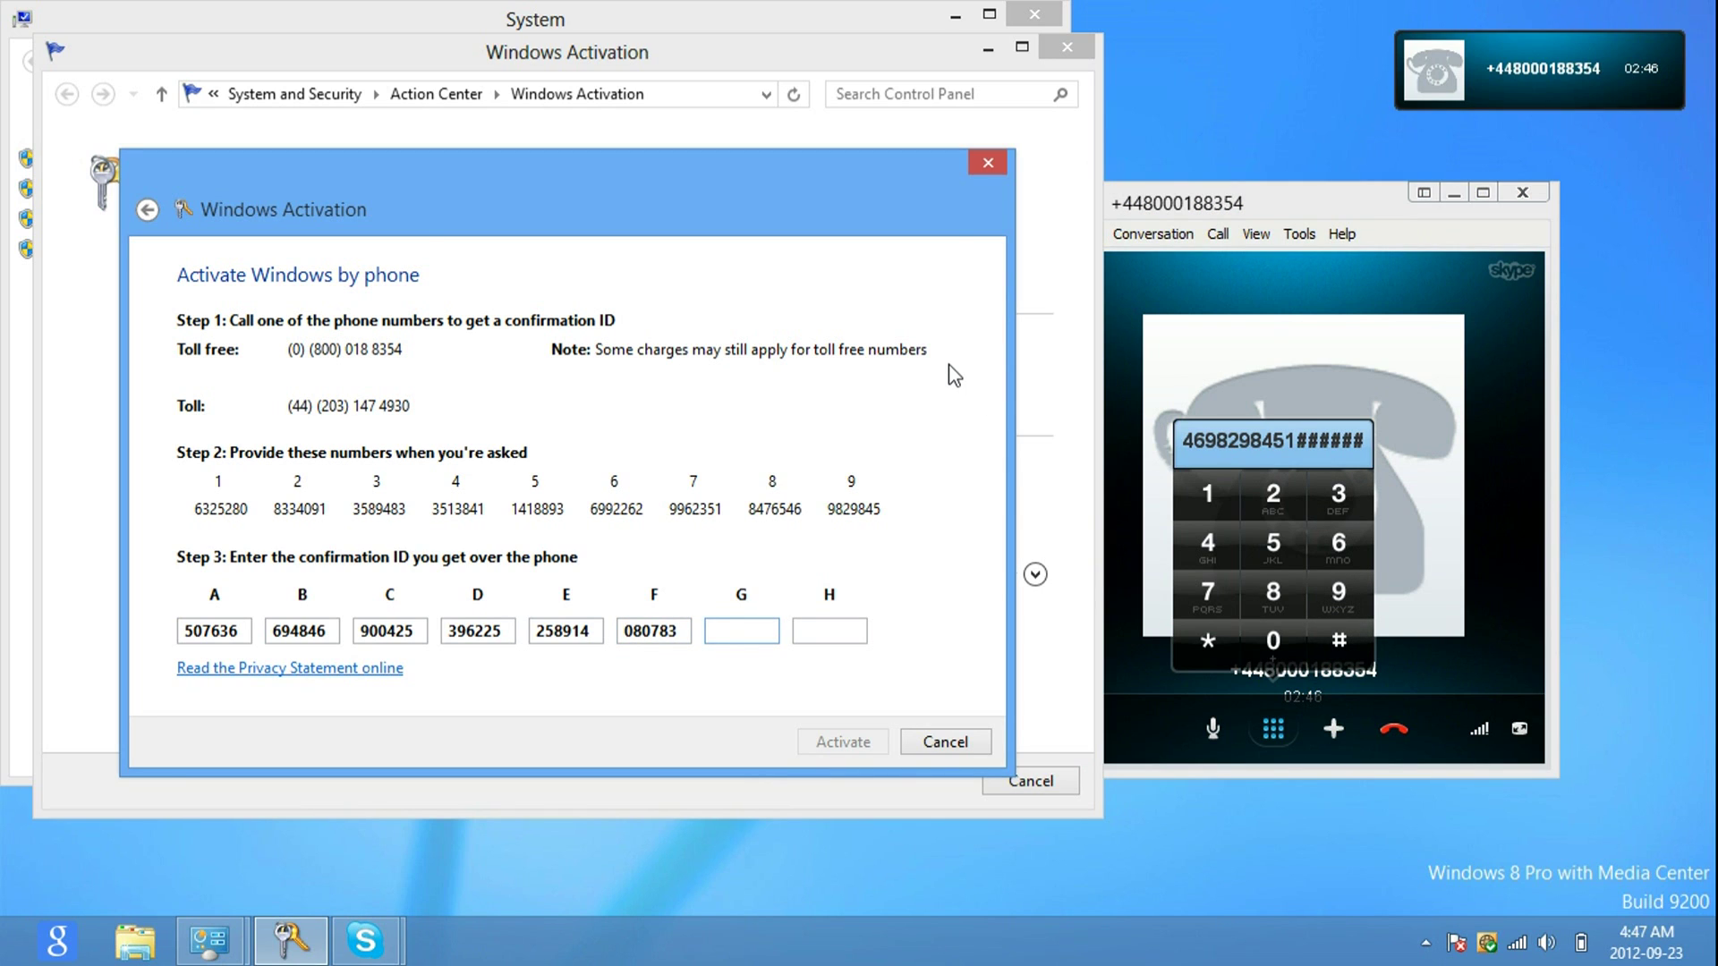
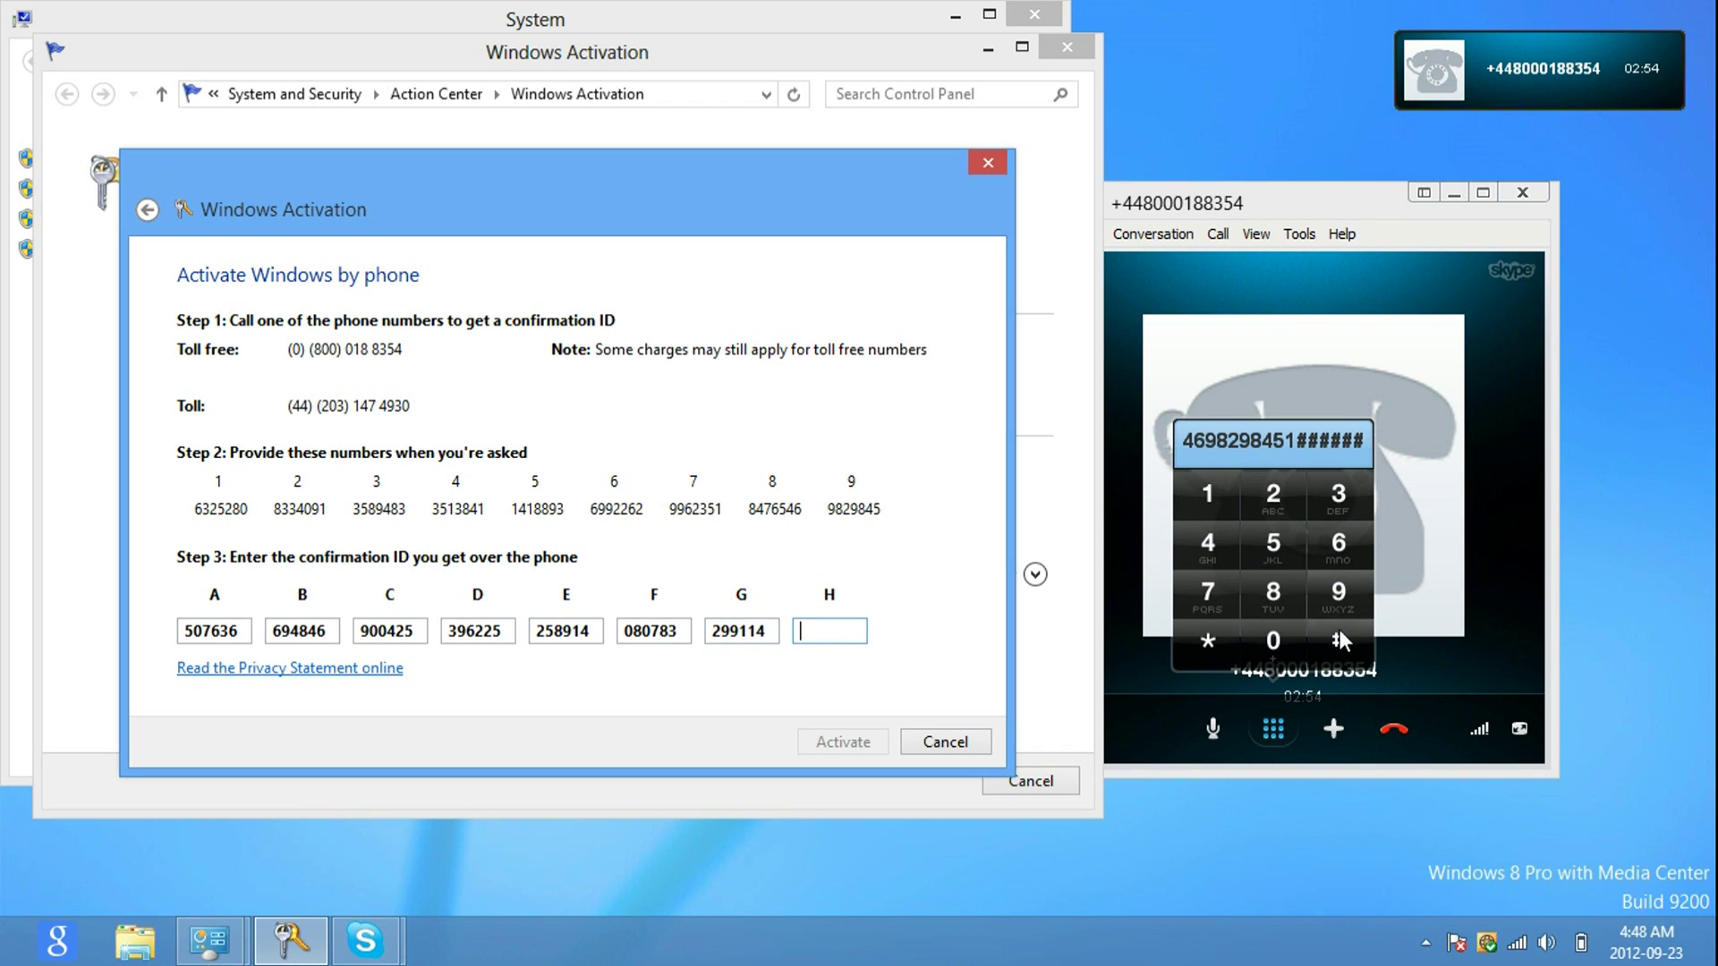
{"action": "left_click", "coordinate": [1339, 641]}
{"action": "left_click", "coordinate": [943, 206]}
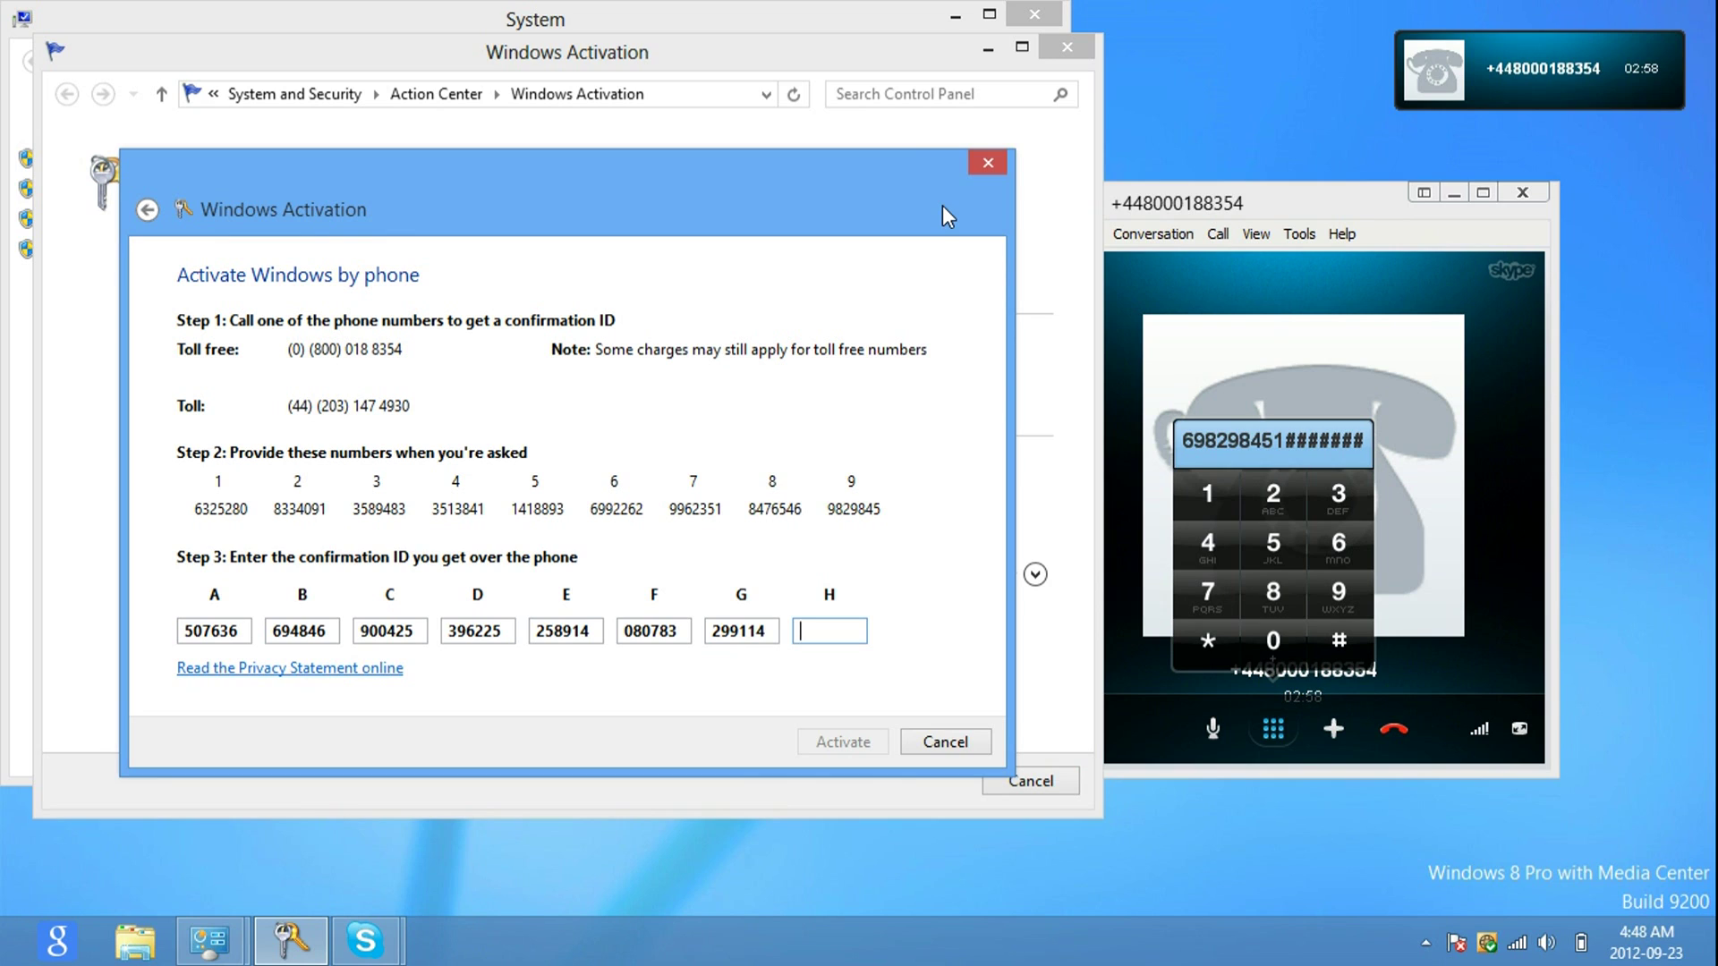
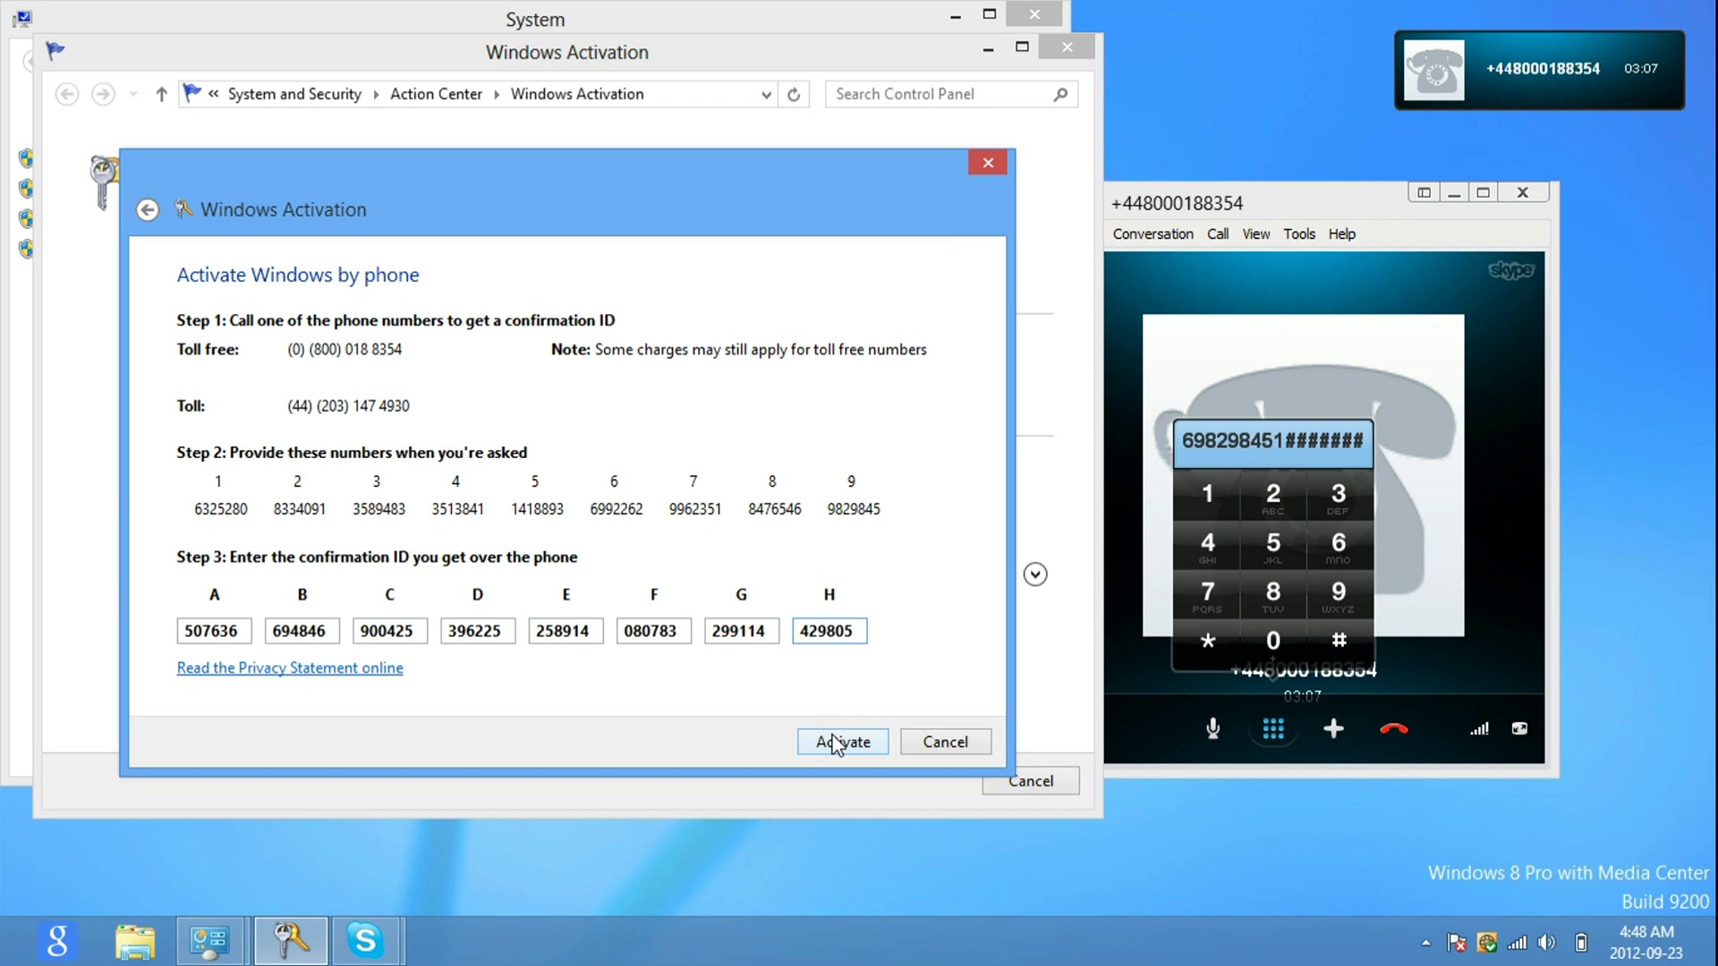
{"action": "left_click", "coordinate": [1127, 688]}
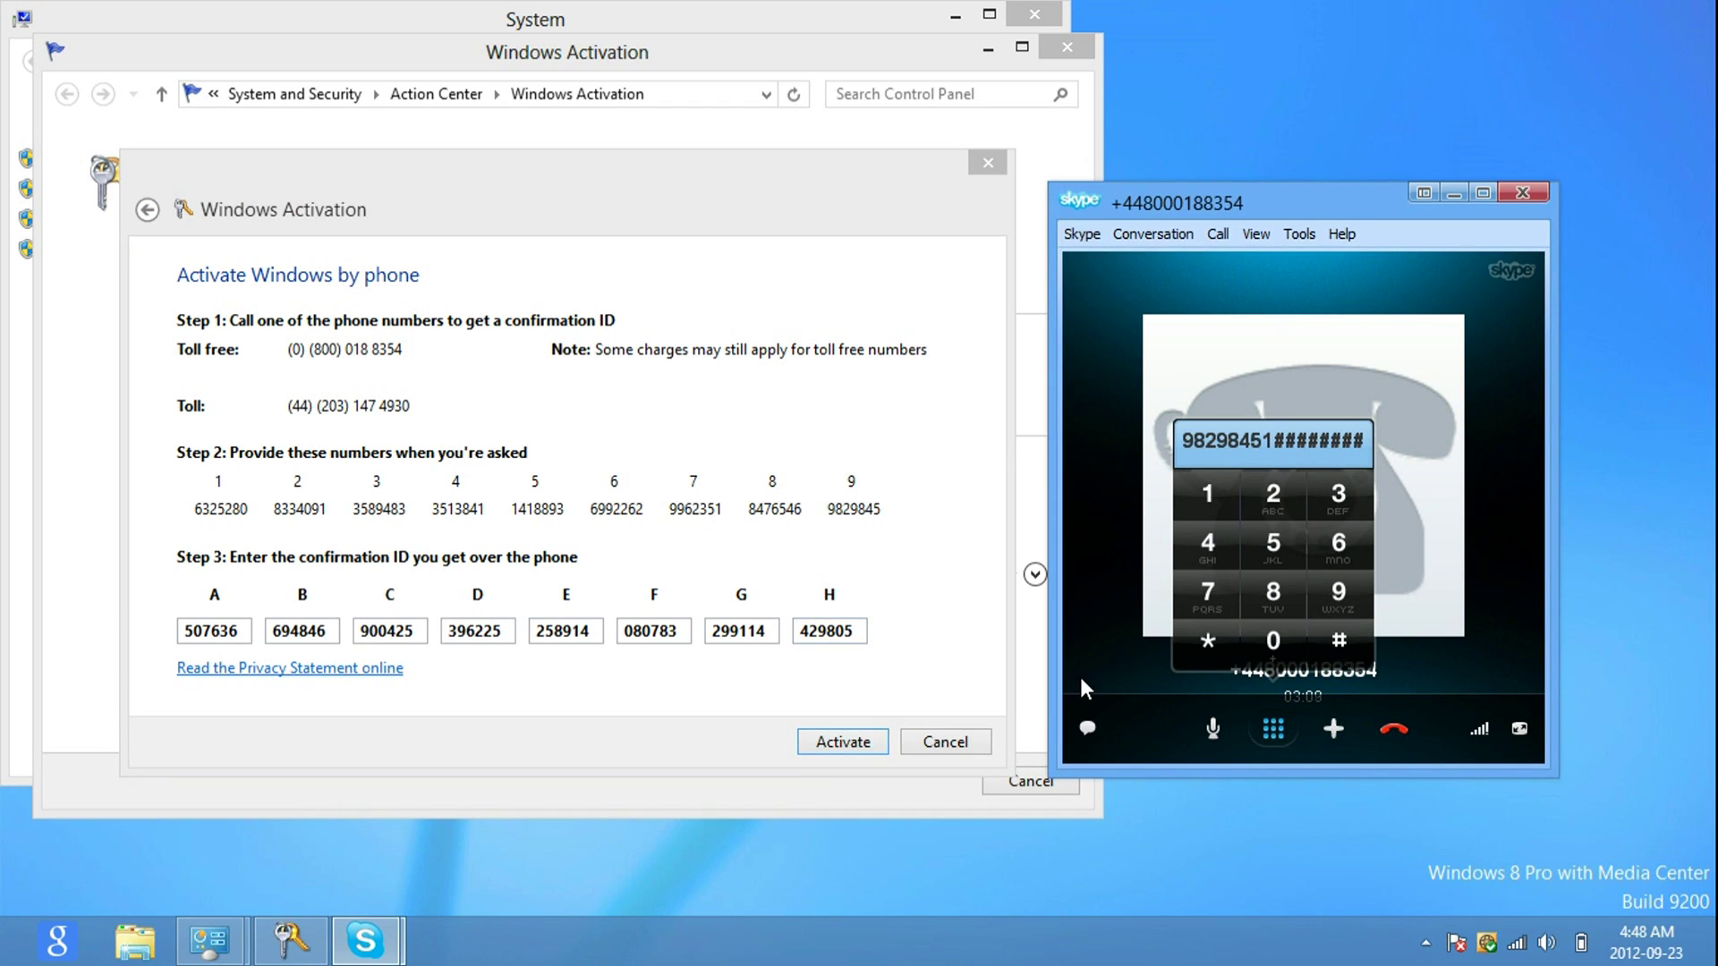
{"action": "left_click", "coordinate": [833, 743]}
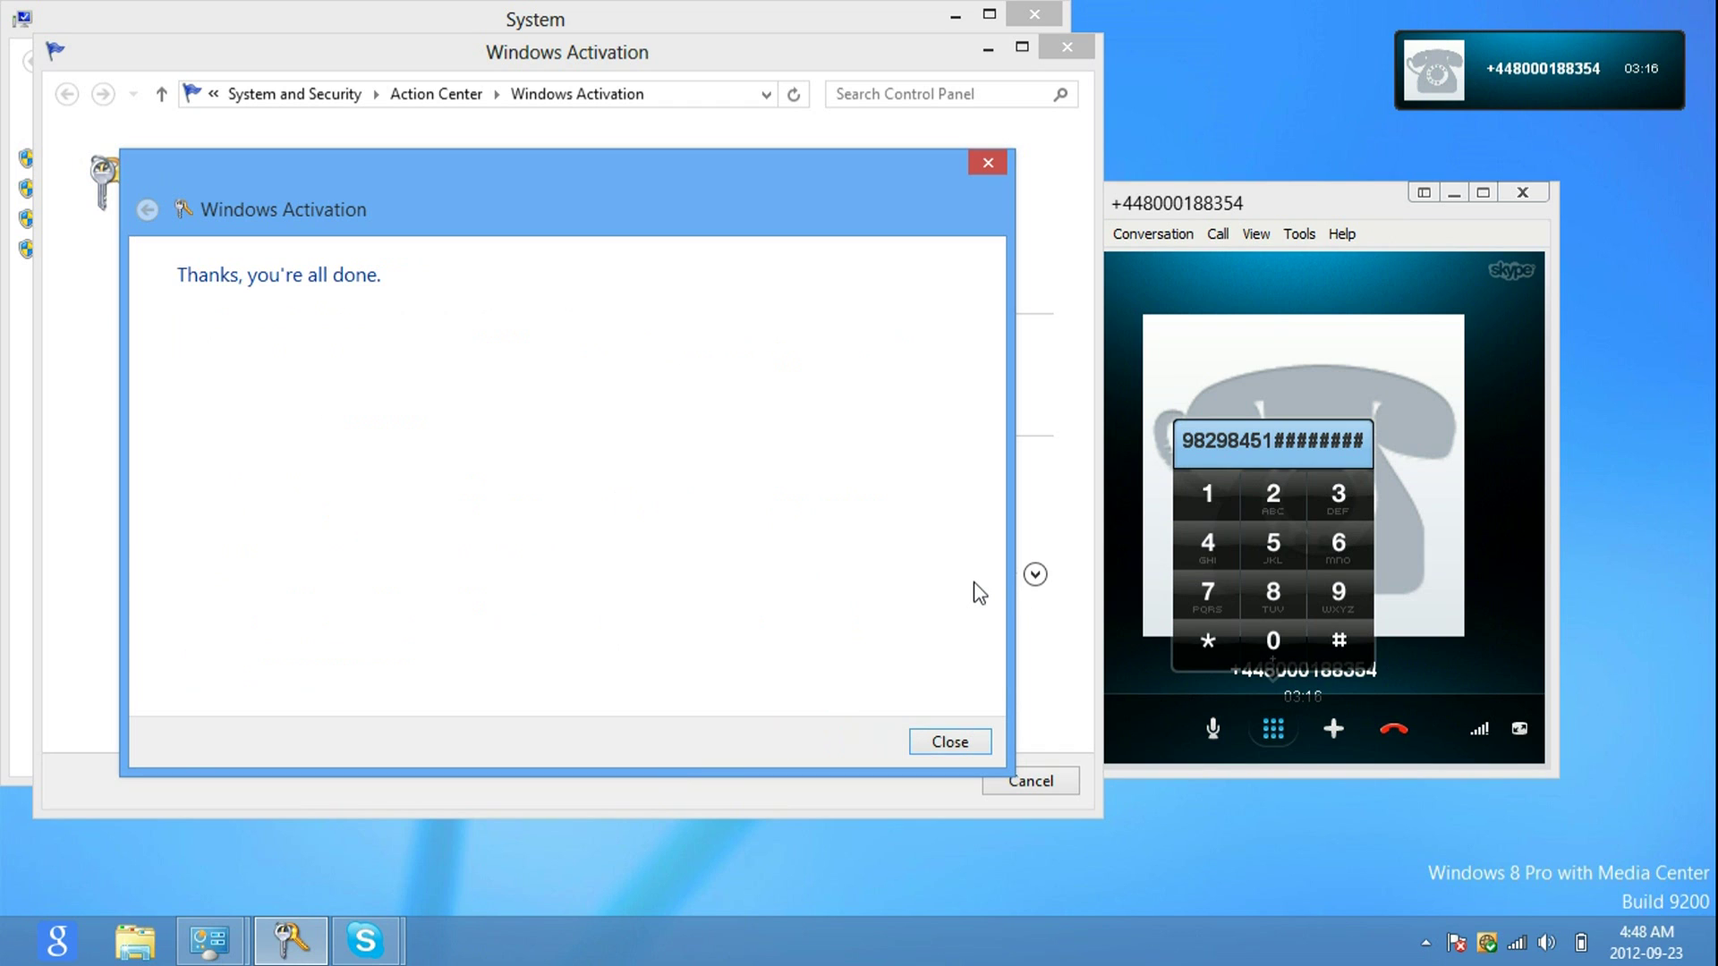
- Hang up the Skype call, rate it Excellent, finish the feedback and close the call window
{"action": "left_click", "coordinate": [1392, 728]}
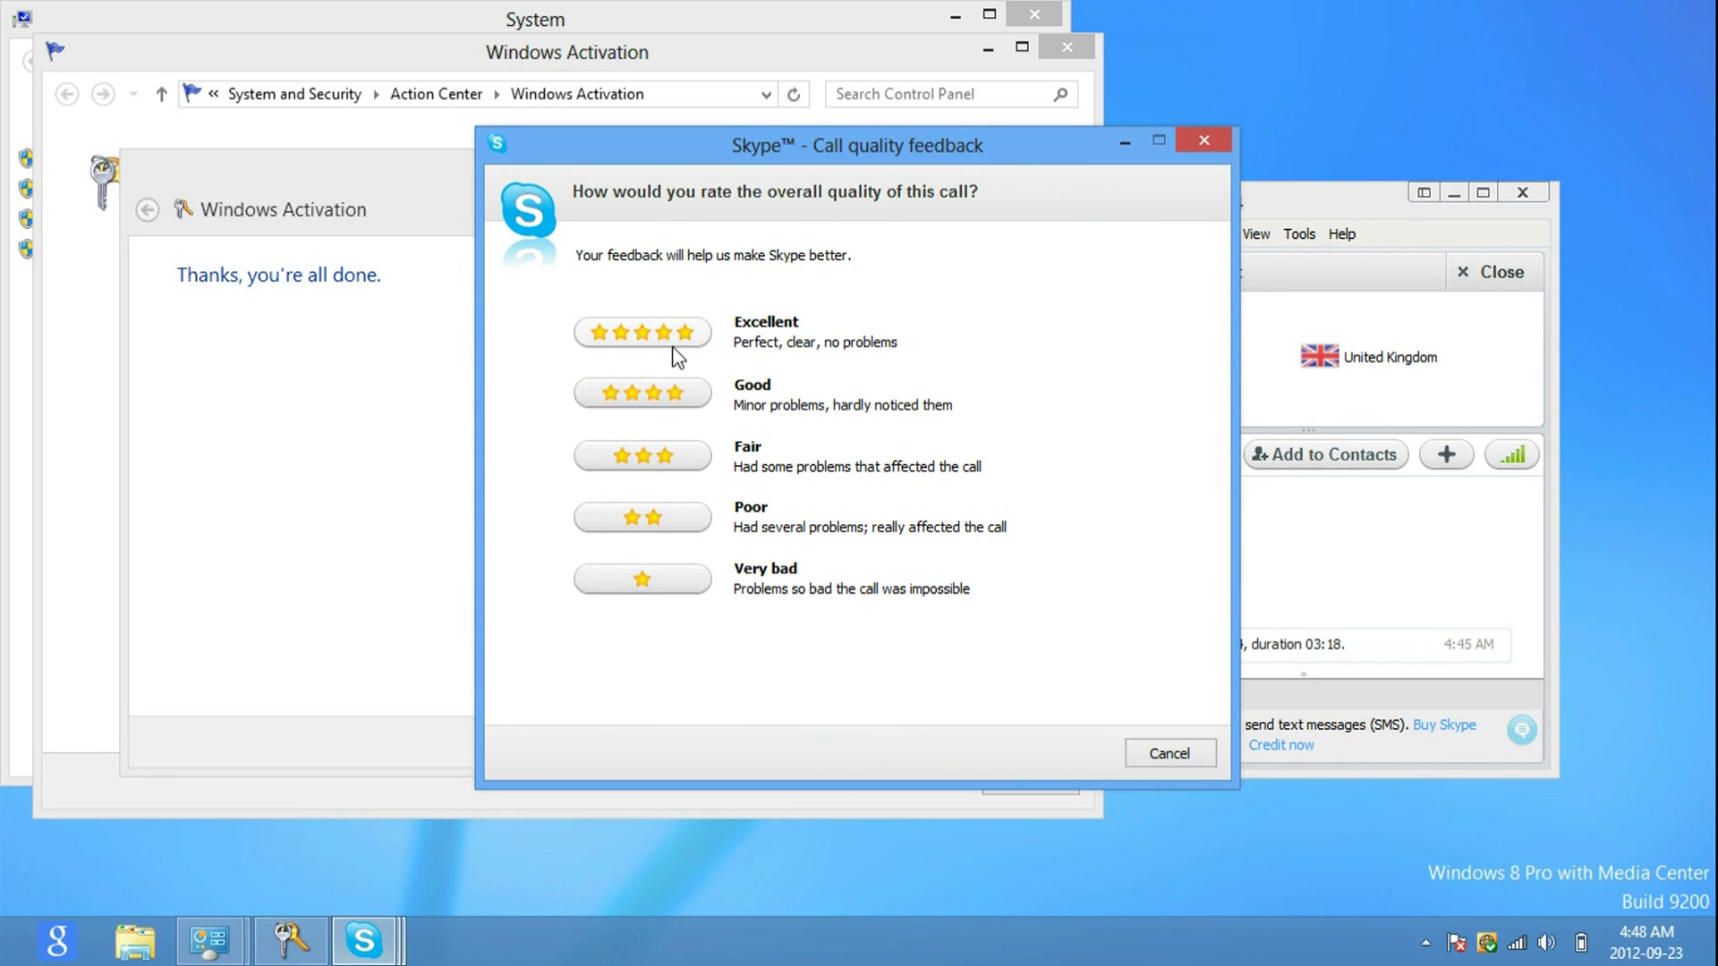
{"action": "left_click", "coordinate": [671, 349]}
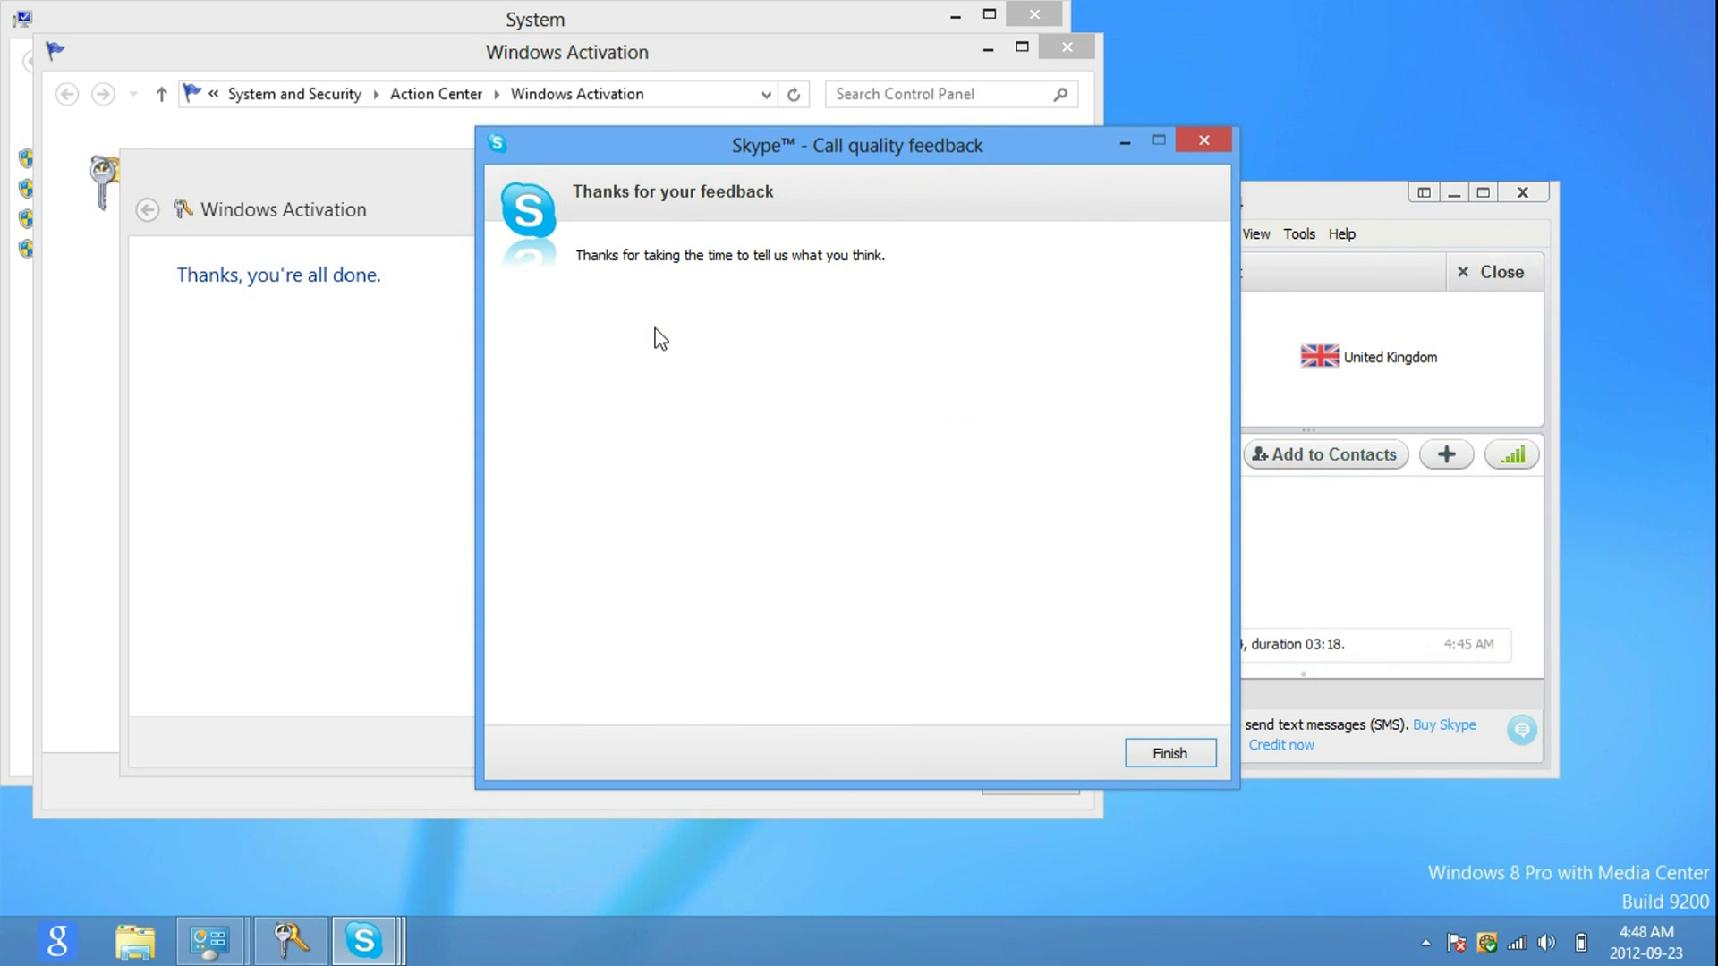
{"action": "left_click", "coordinate": [1170, 755]}
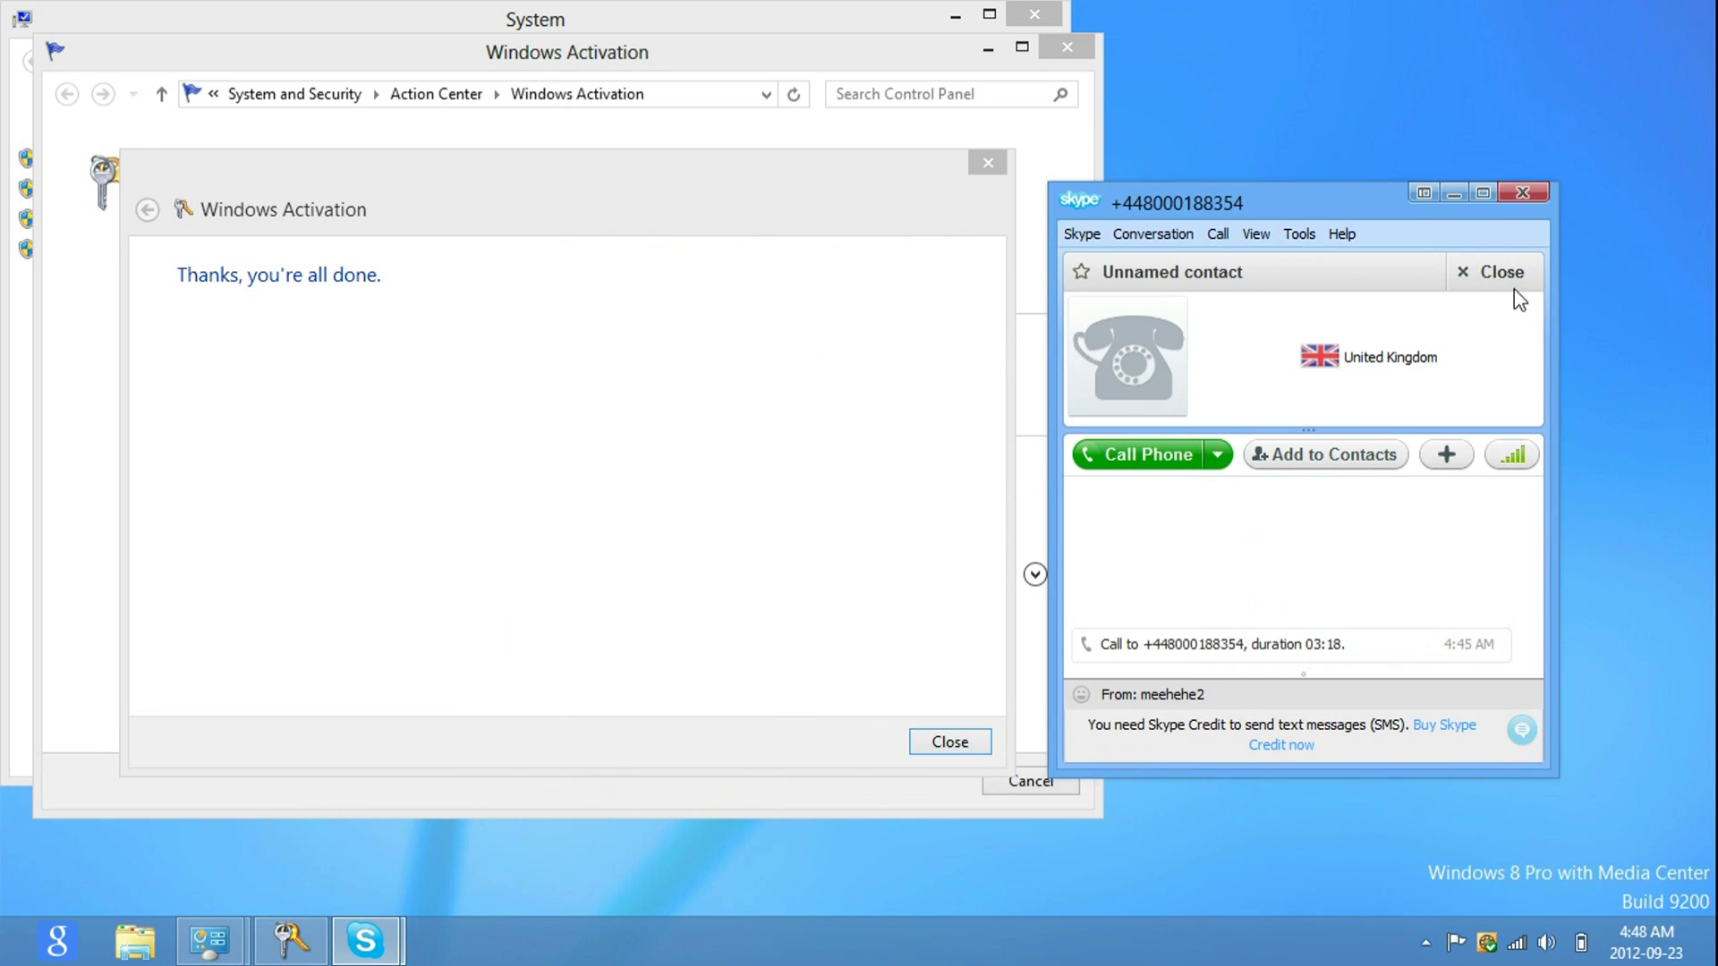
{"action": "left_click", "coordinate": [1531, 193]}
{"action": "left_click", "coordinate": [902, 452]}
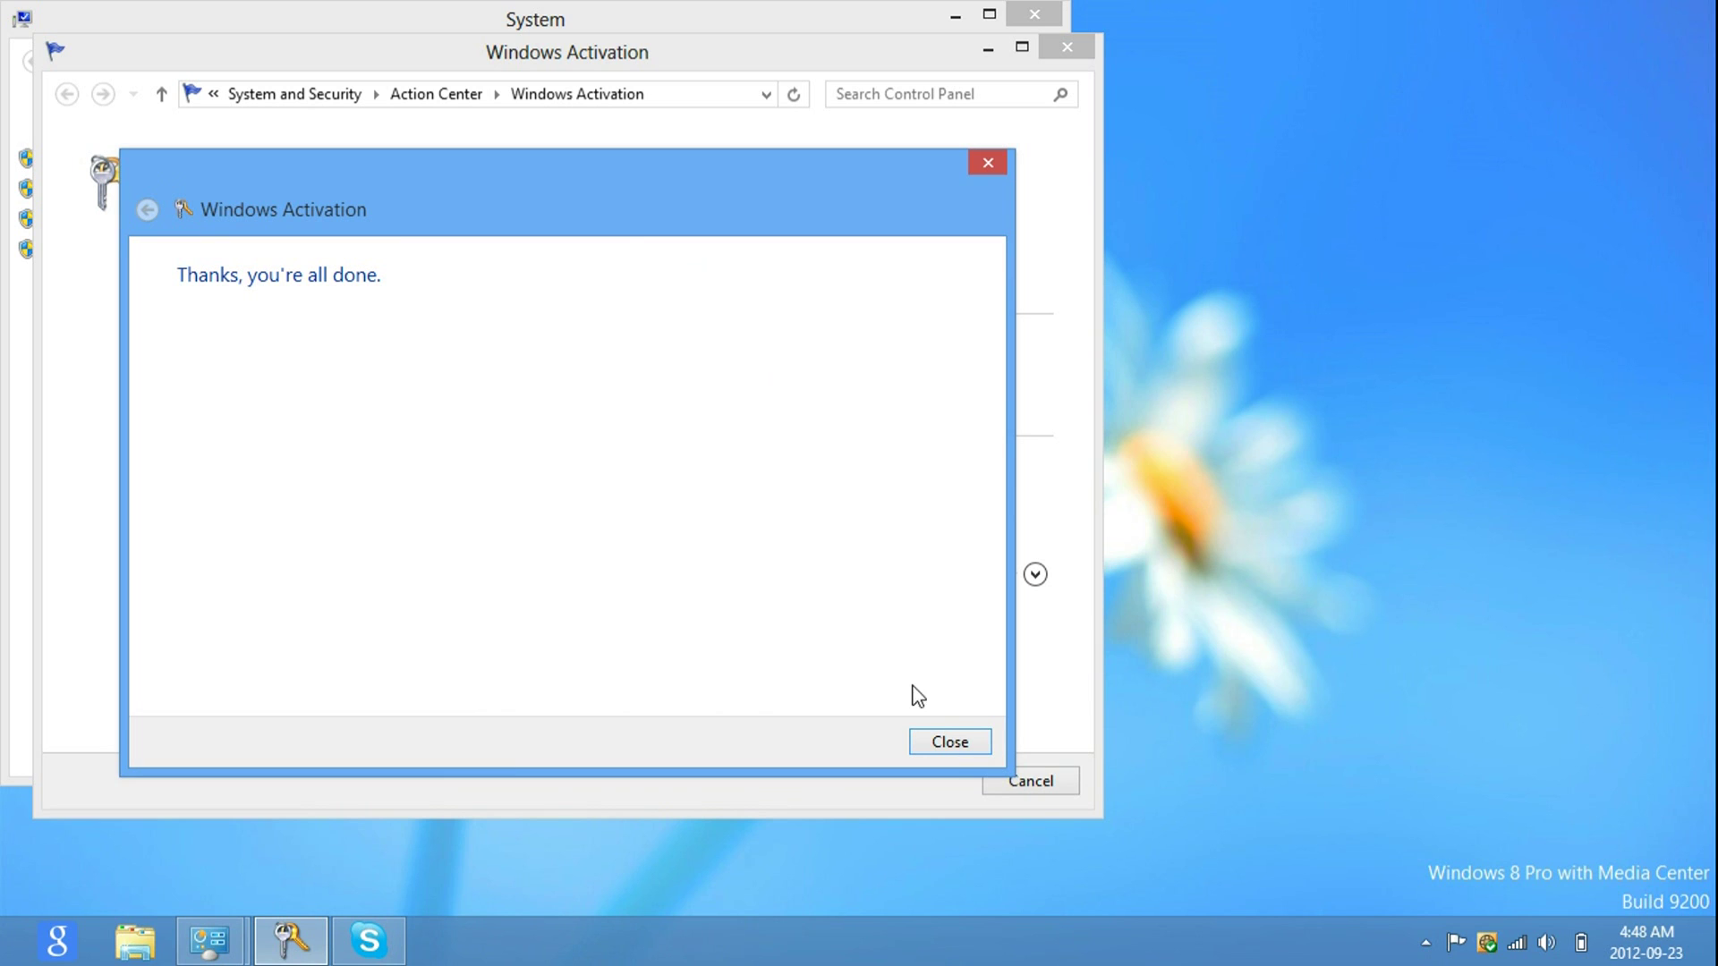
- Close the activation dialog to show Windows 8 Pro with Media Center as activated
{"action": "left_click", "coordinate": [950, 743]}
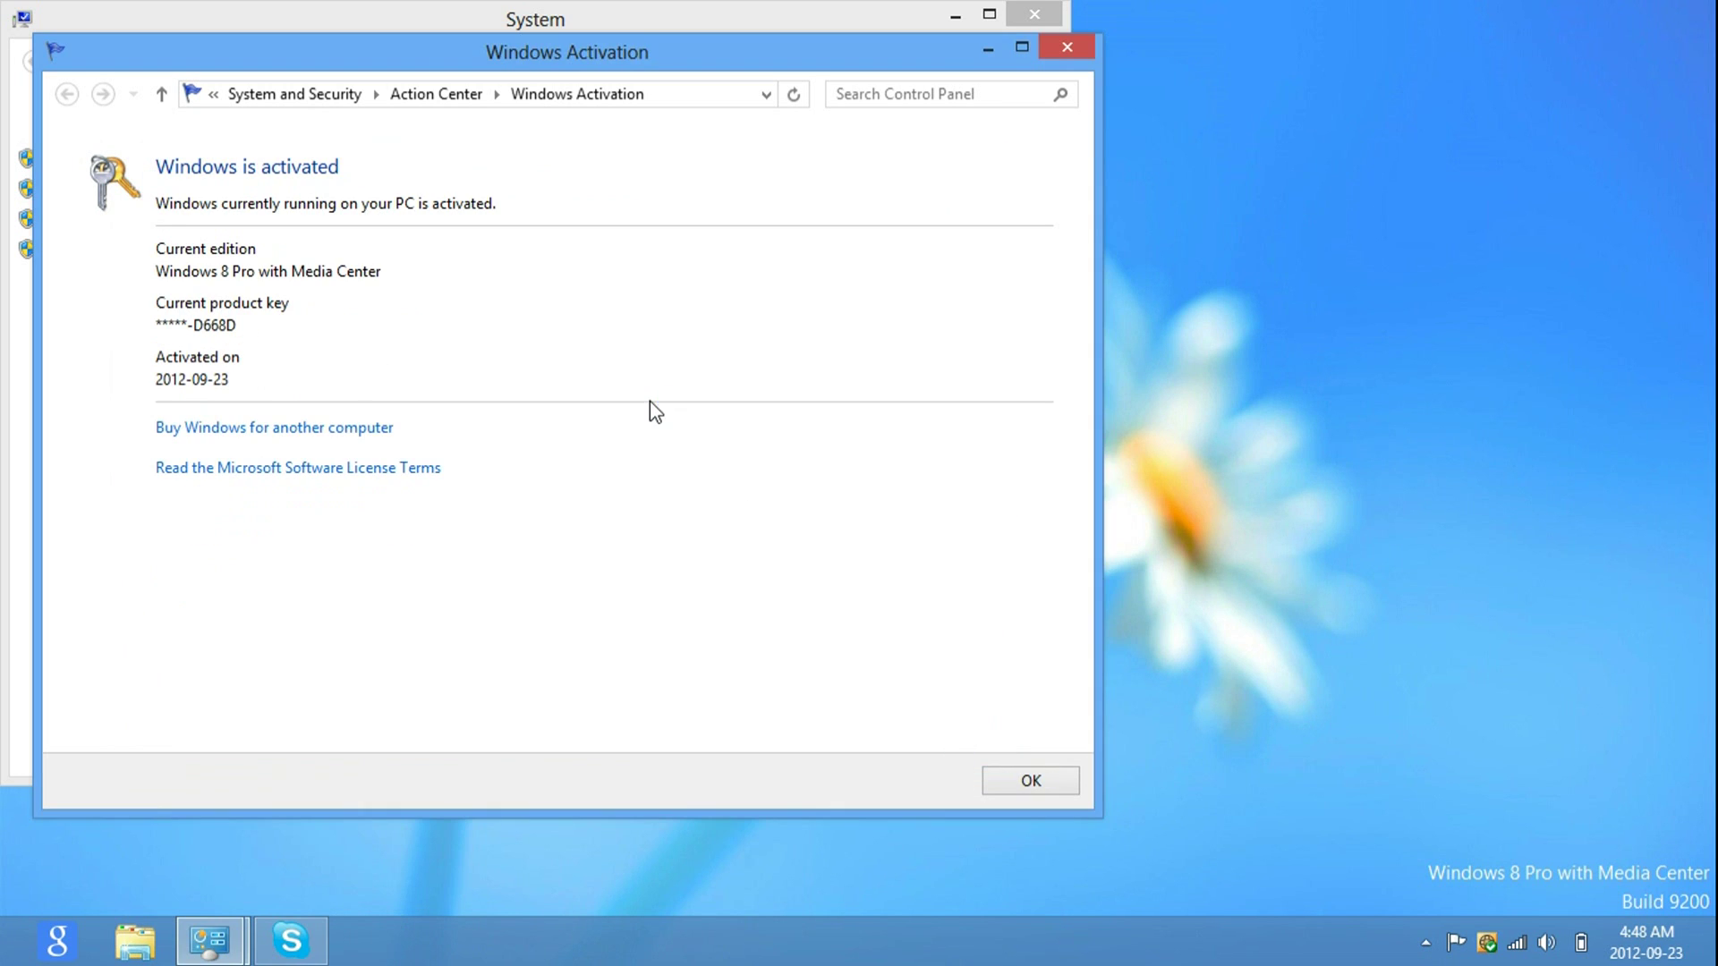